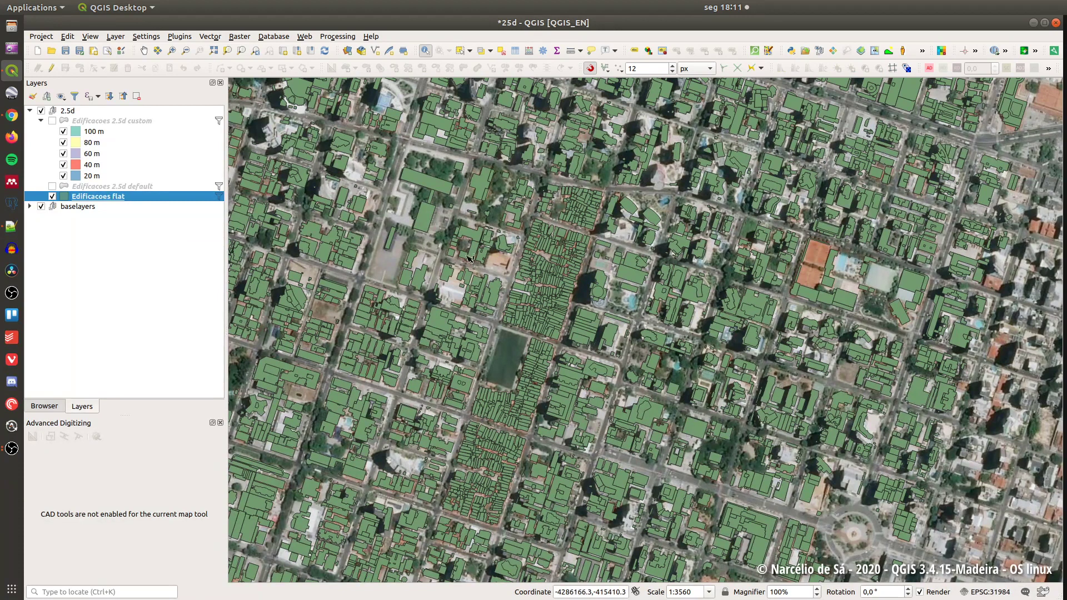
- Narrow the Layers panel to widen the map, and examine the flat building footprints around the sports field
left_click_drag(486, 224, 502, 227)
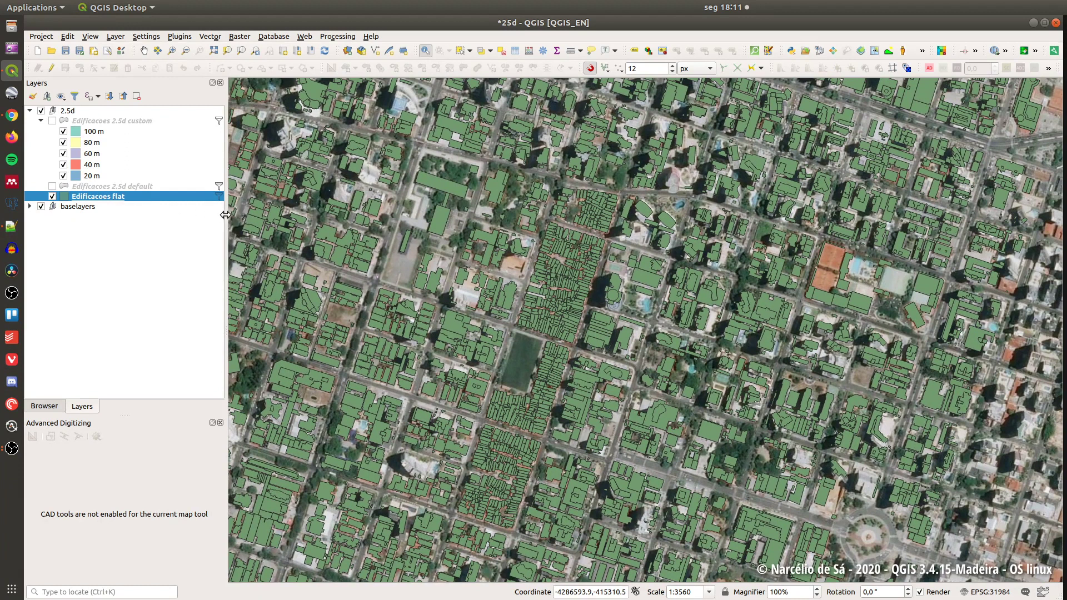
left_click_drag(225, 215, 197, 221)
left_click_drag(406, 236, 433, 248)
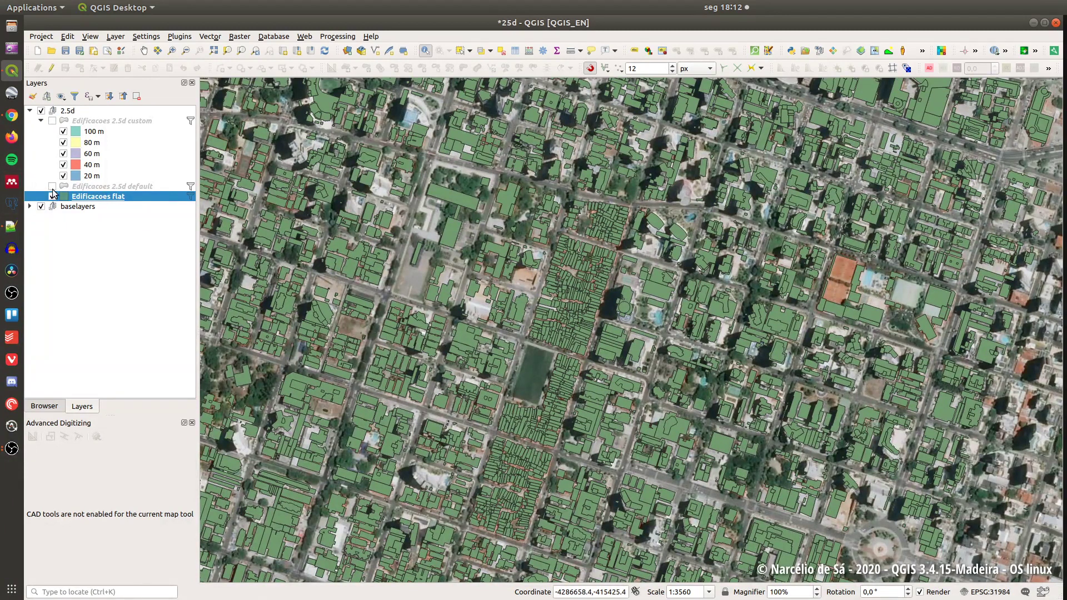
scroll(608, 353, "up", 1)
left_click_drag(608, 353, 547, 382)
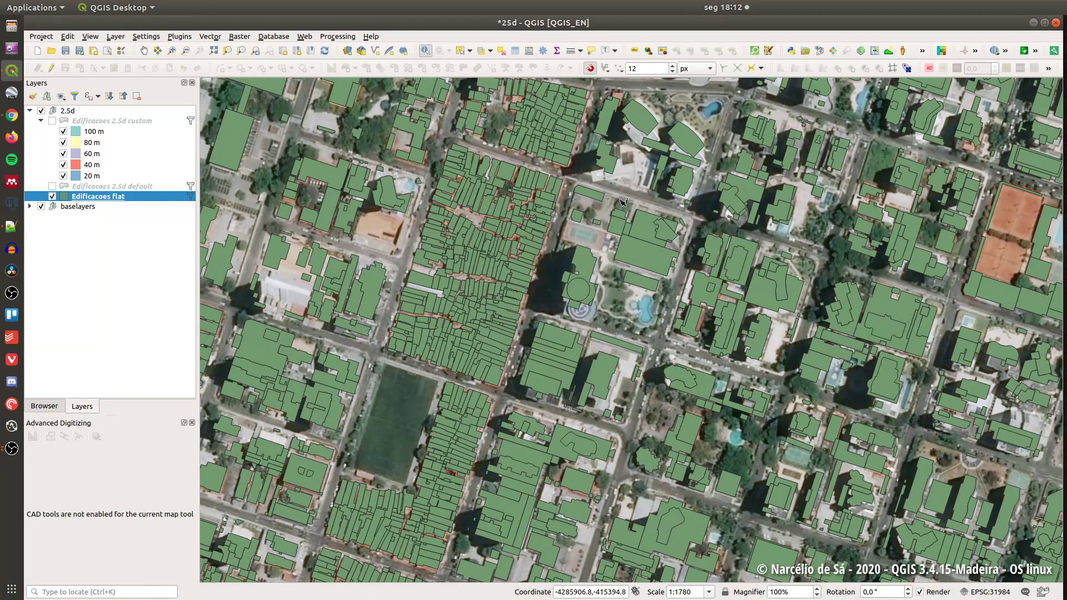
left_click_drag(616, 255, 606, 254)
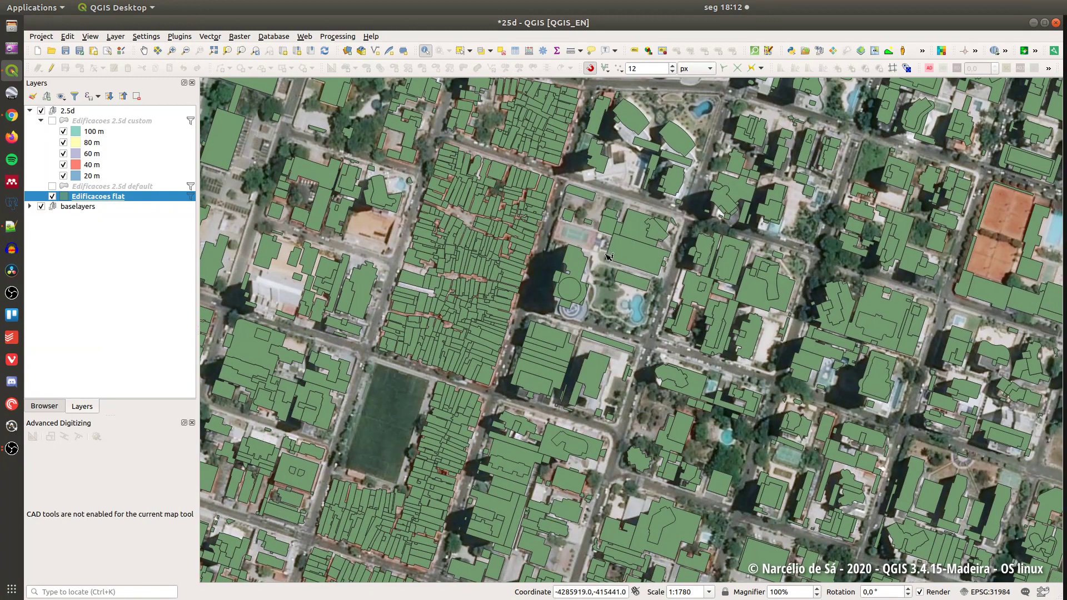
- View the attribute table of the Edificacoes flat layer sorted by Altura in descending order, and close it
right_click(86, 198)
left_click(128, 352)
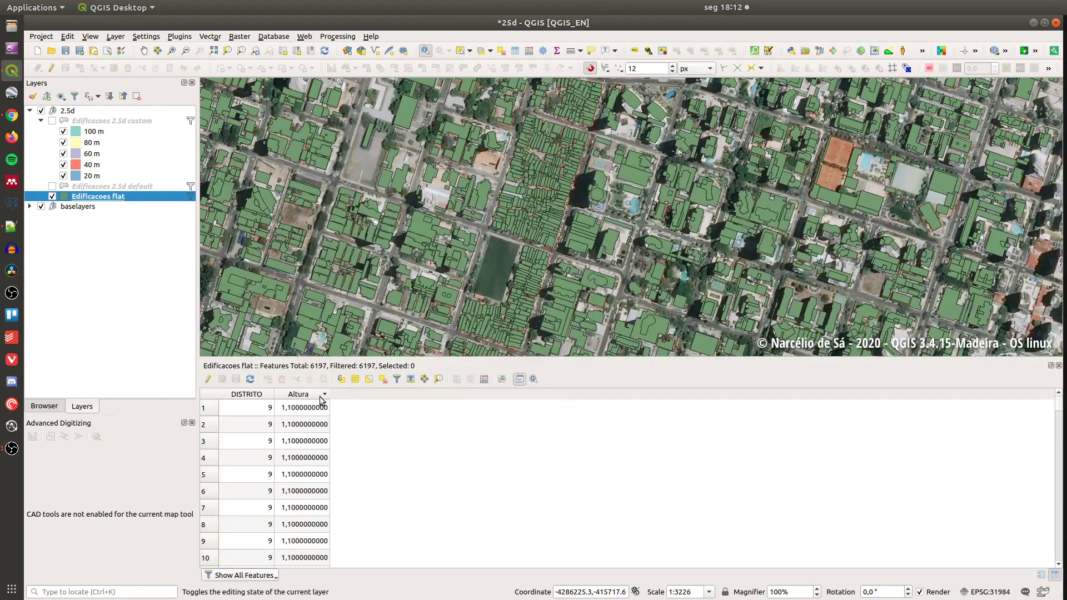
left_click(321, 395)
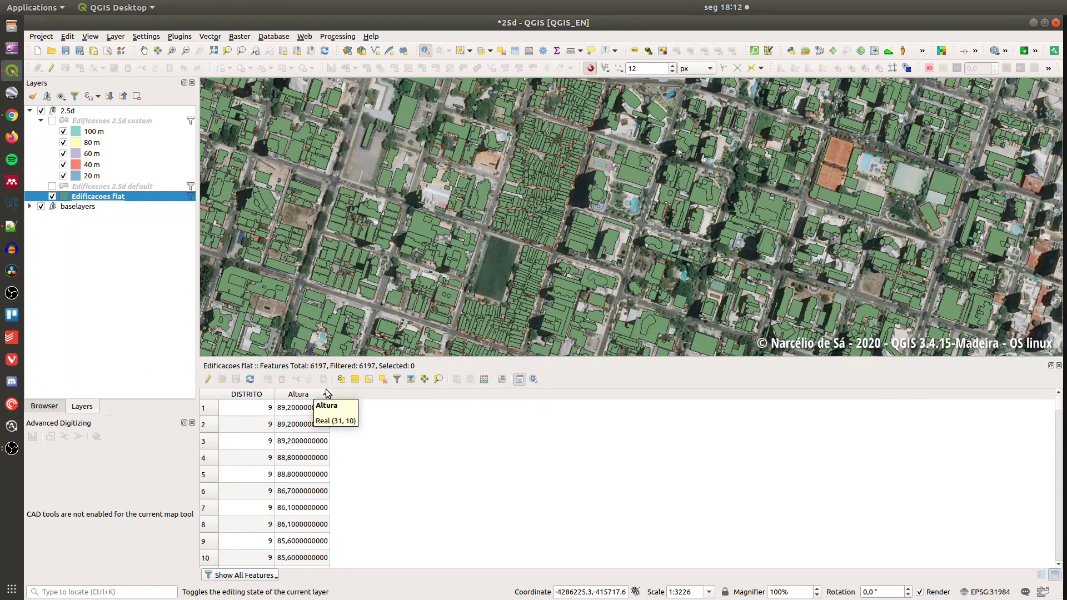
left_click(1064, 384)
left_click(1050, 382)
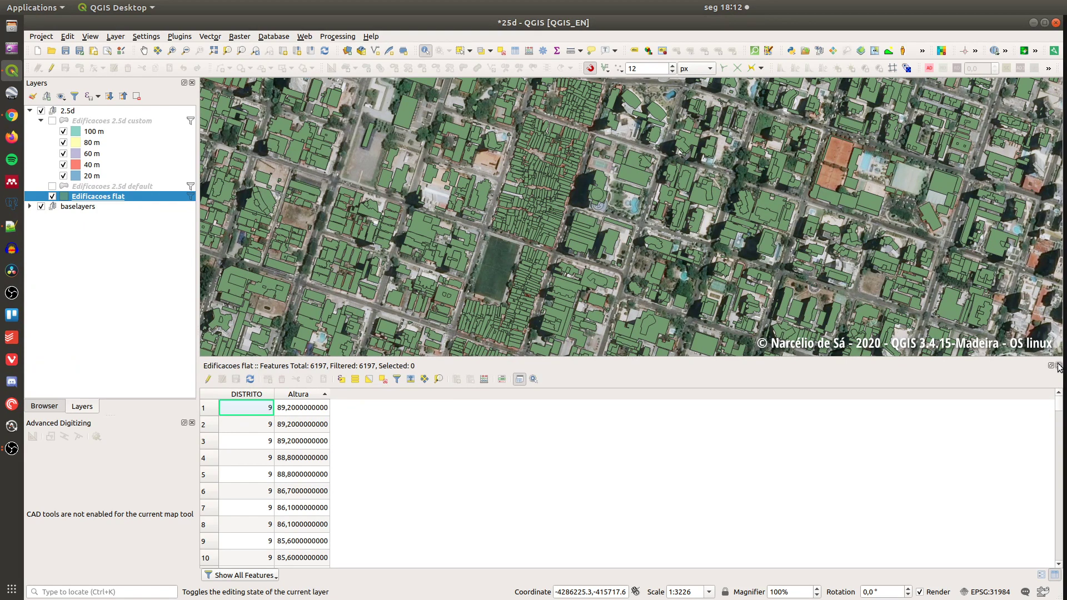
left_click(1059, 367)
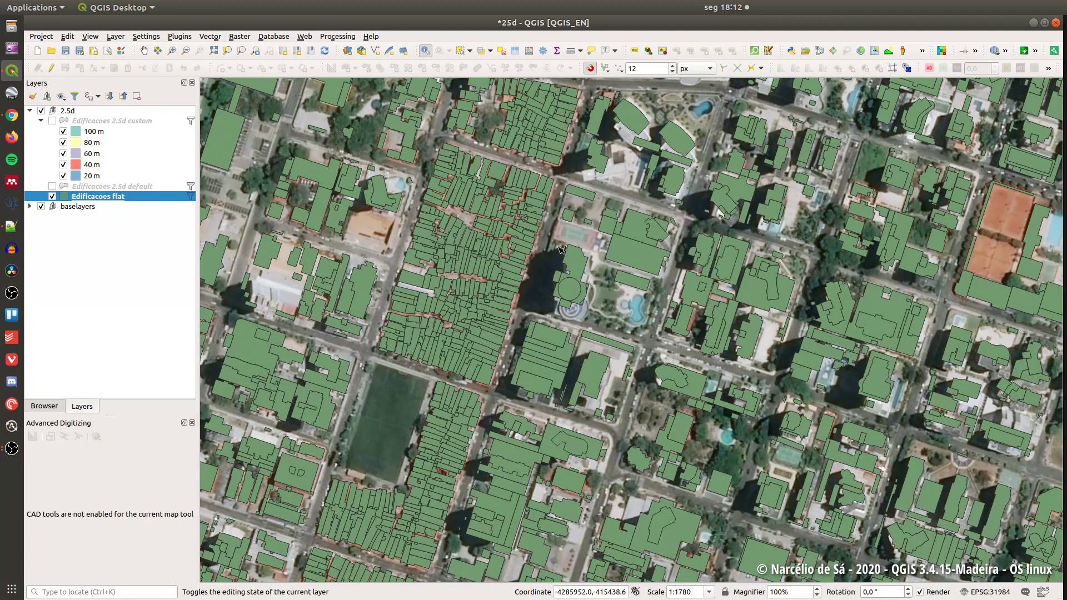
- Show the Edificacoes 2.5d default layer on the map in place of the Edificacoes flat layer
left_click_drag(558, 232, 549, 278)
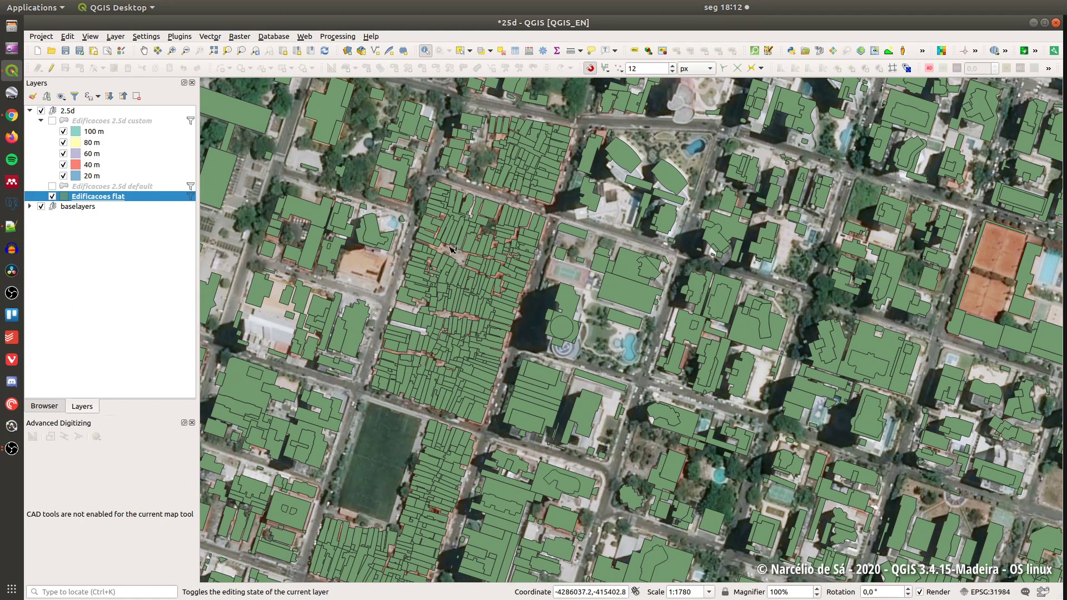
left_click_drag(472, 255, 516, 195)
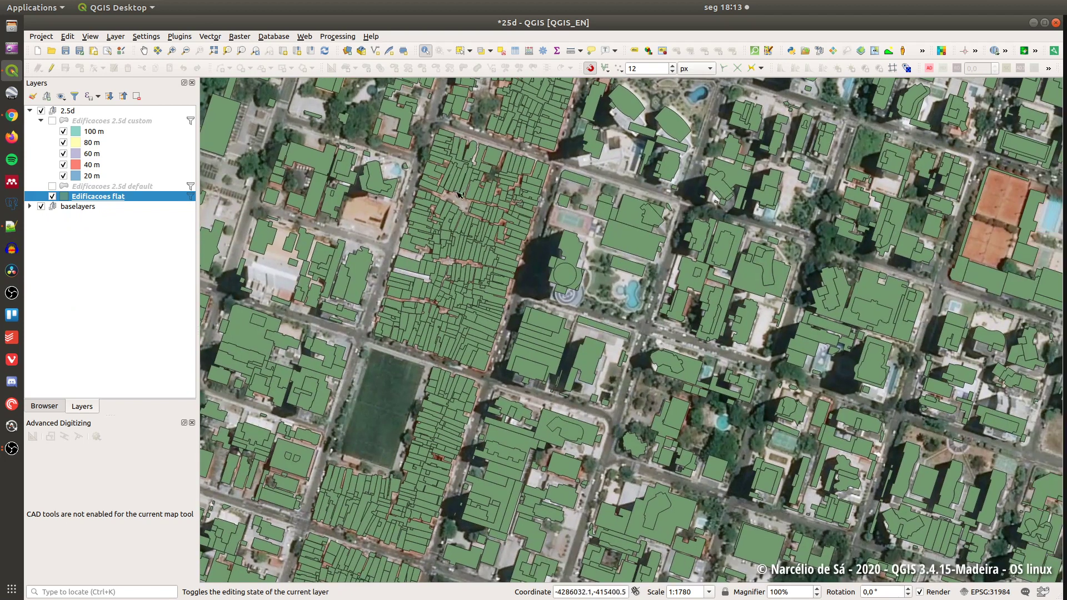
left_click(75, 187)
left_click(52, 186)
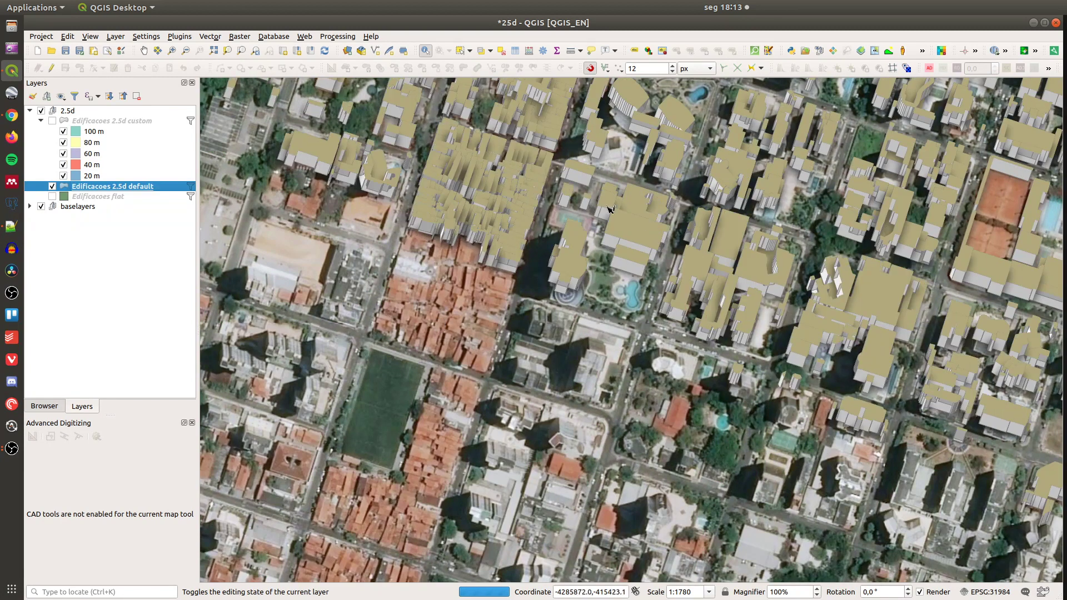
- Review the renderer types in the Edificacoes 2.5d default layer's symbology, choose 2.5 D and apply it
right_click(113, 188)
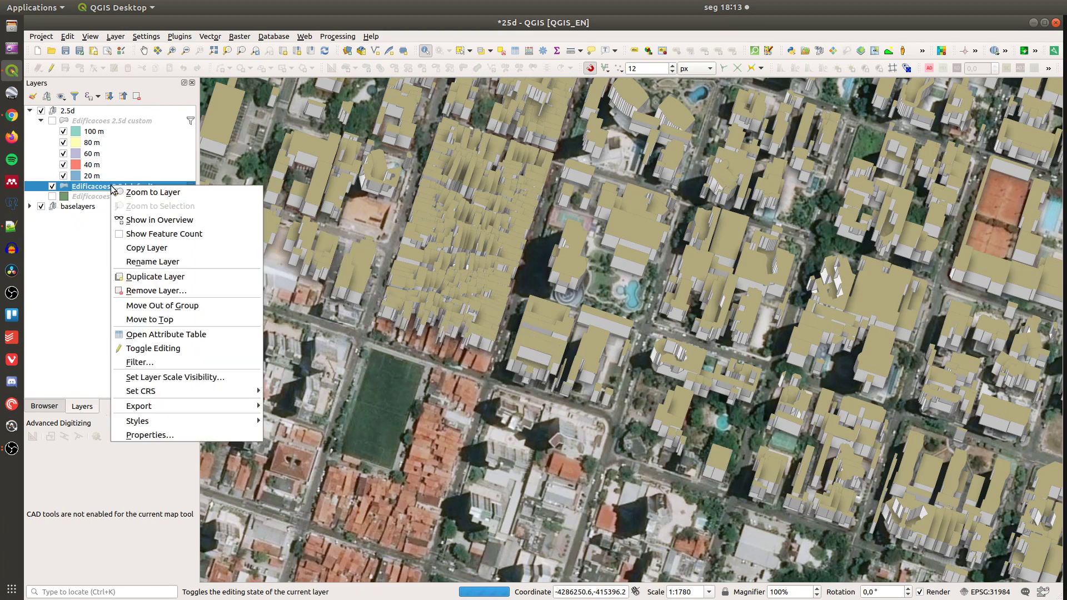
left_click(150, 434)
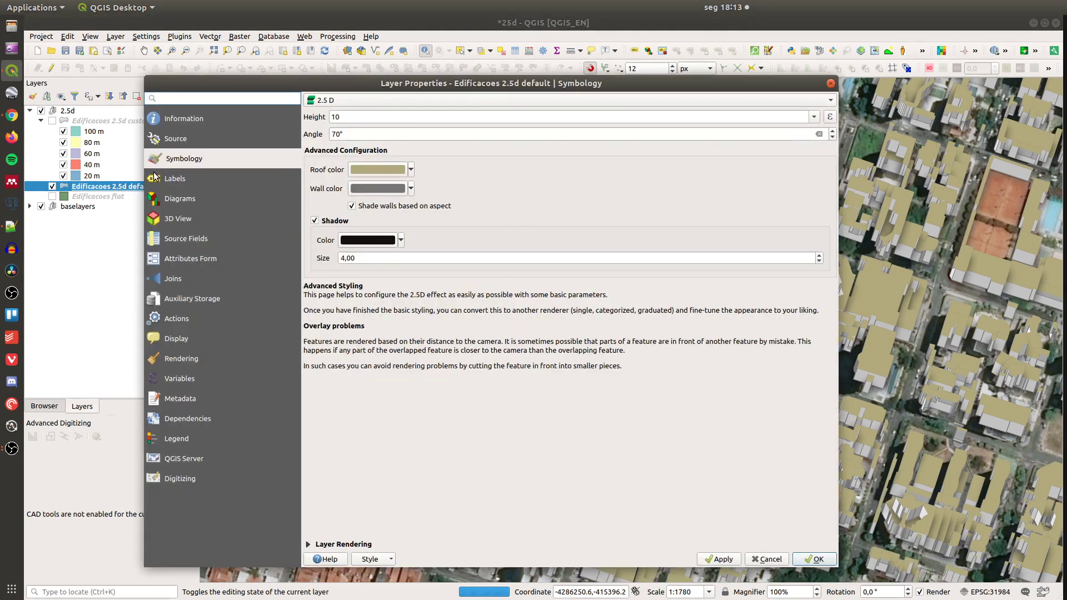
left_click(362, 101)
left_click(389, 32)
left_click(412, 100)
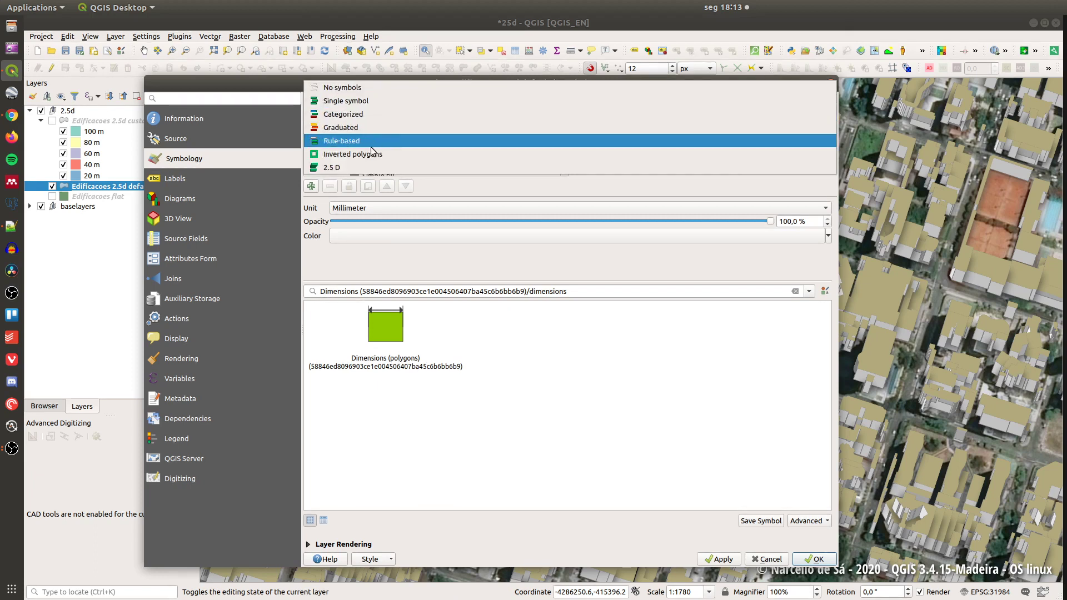
left_click(358, 170)
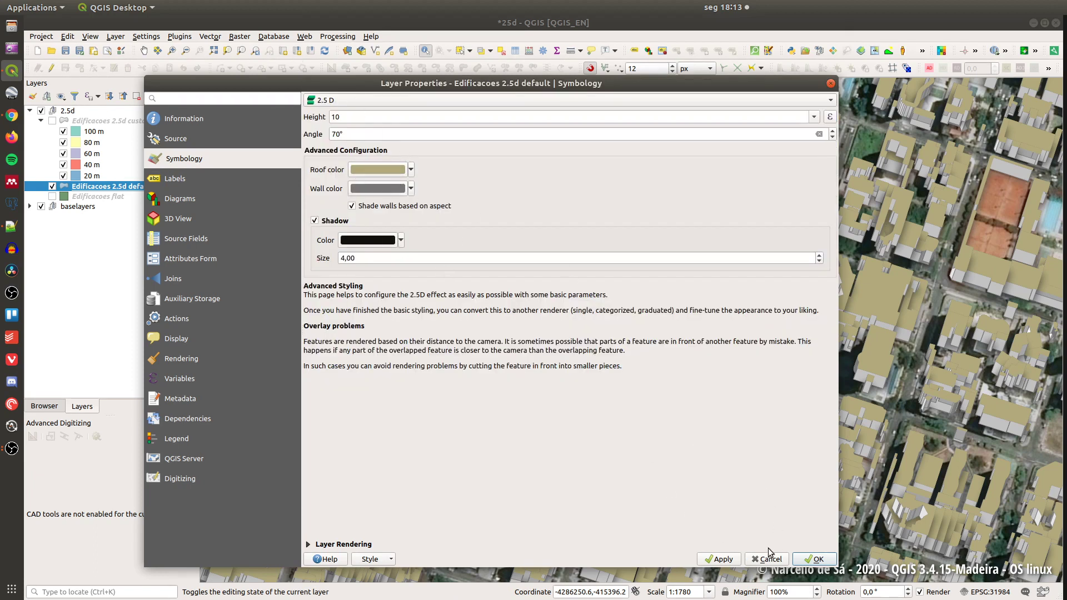
left_click(722, 559)
left_click(815, 559)
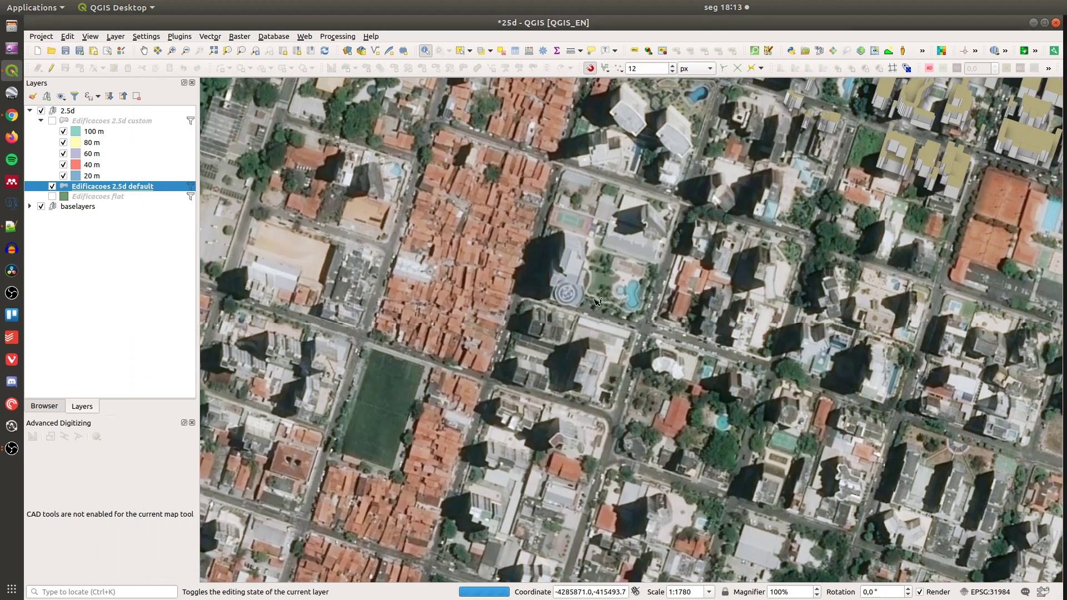
- Expand the baselayers group and switch the background from Bing Satellite to Dark Matter [no labels] (retina)
left_click(29, 207)
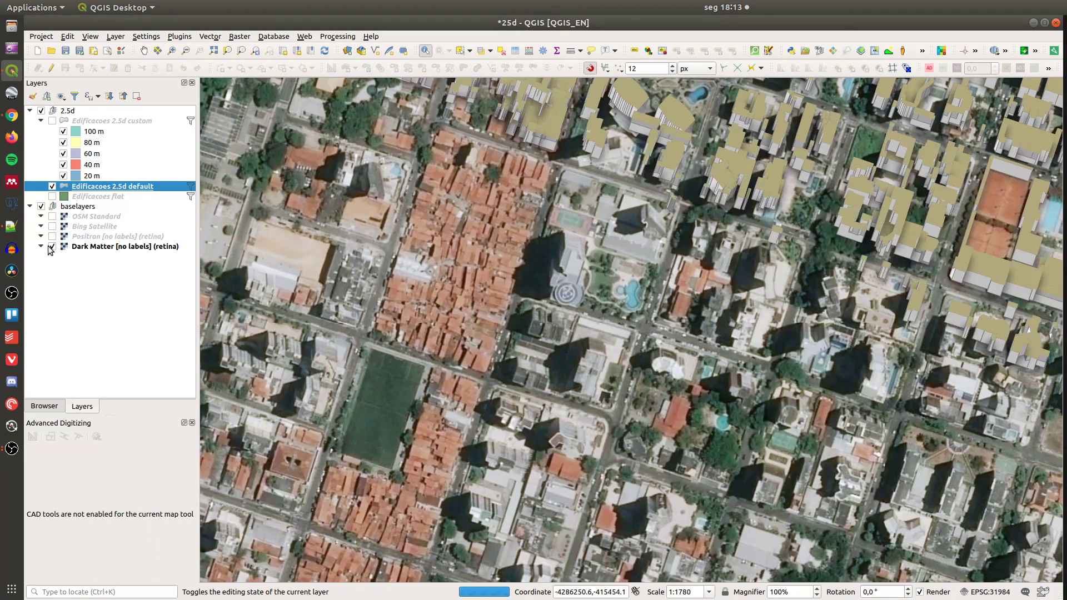
left_click(52, 246)
left_click(52, 227)
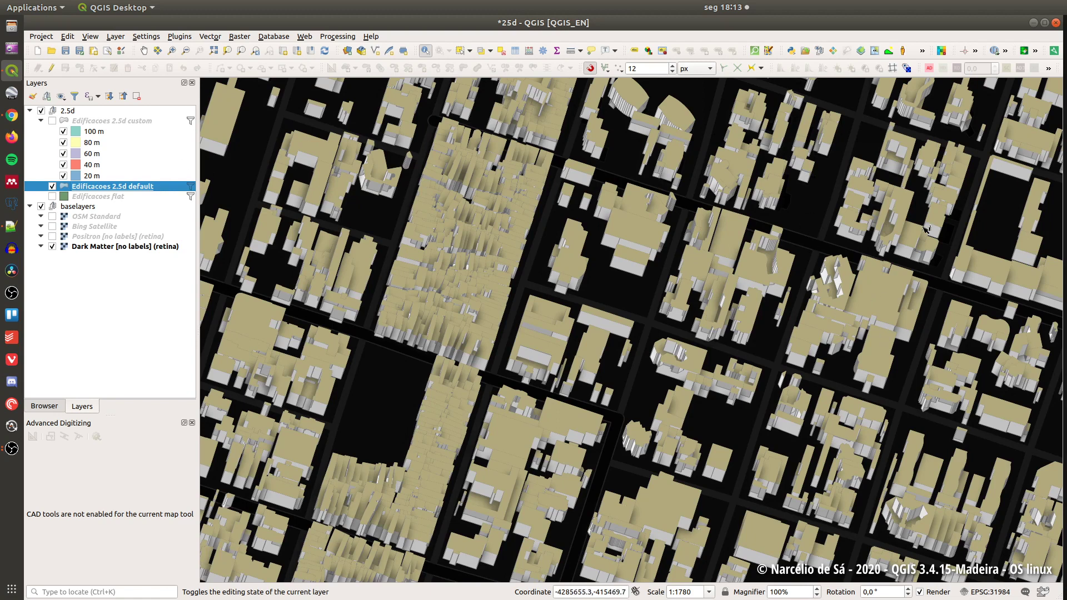
- Show the Edificacoes 2.5d custom layer on the map in place of the Edificacoes 2.5d default layer
left_click_drag(854, 257, 733, 301)
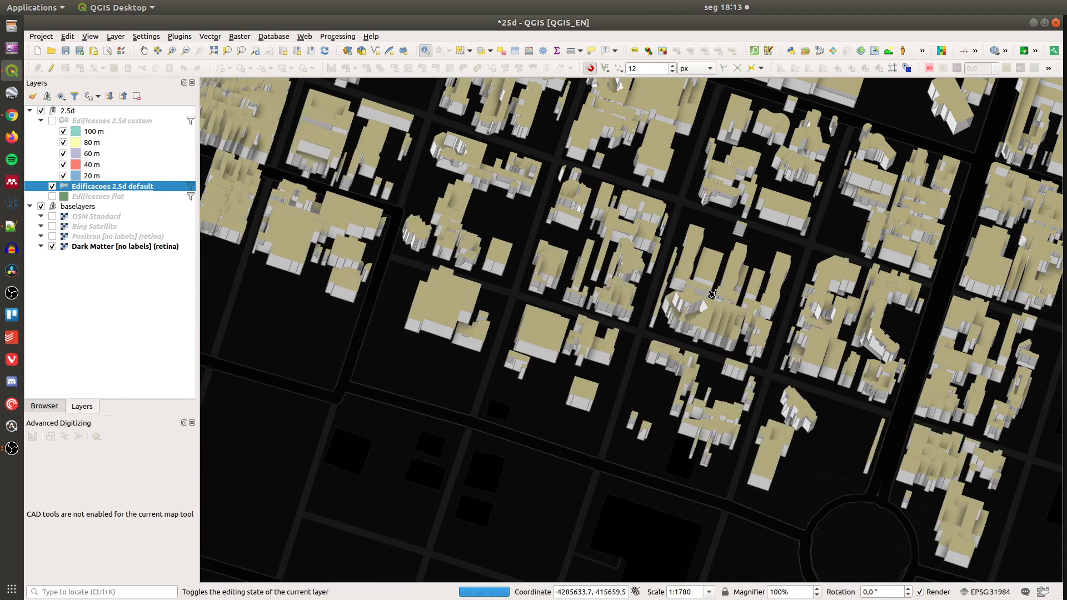
left_click_drag(568, 283, 590, 281)
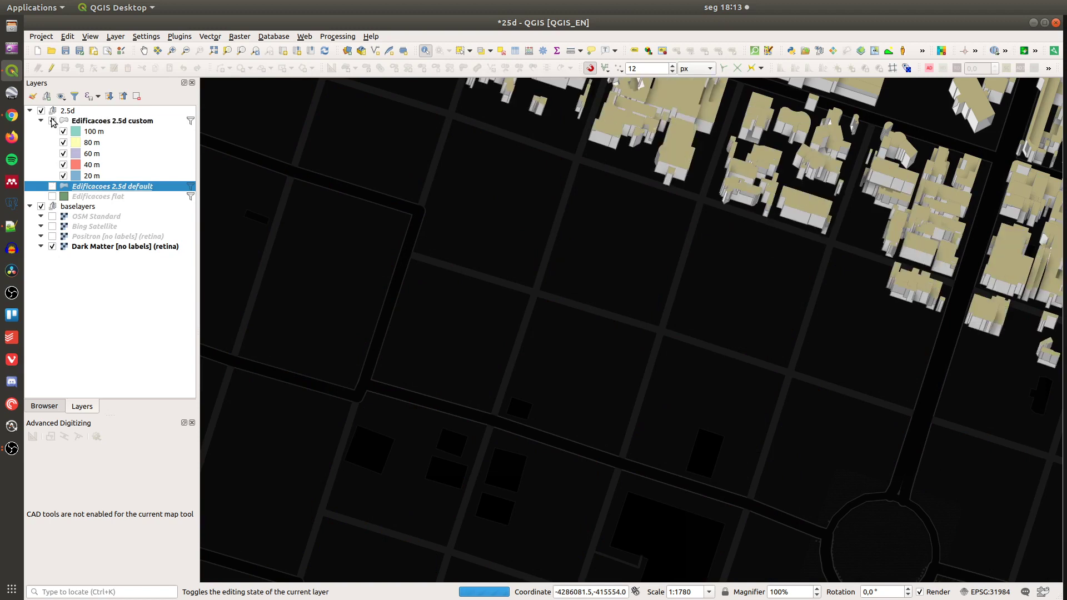
left_click(52, 120)
left_click_drag(607, 298, 793, 287)
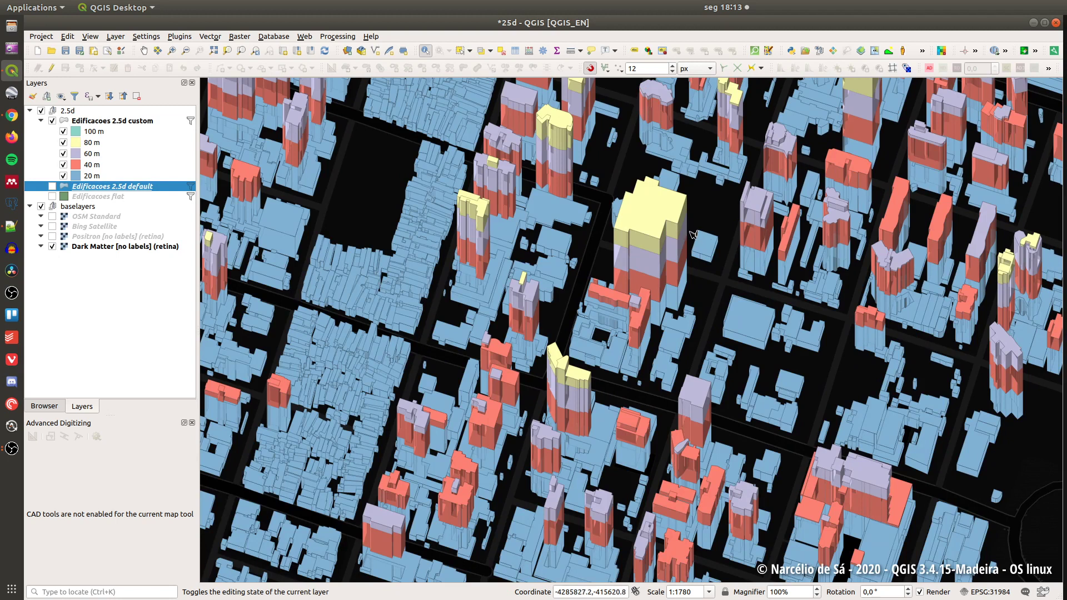
- Go through the custom layer's height classes in the legend, from 20 m up to 100 m
left_click(98, 177)
left_click(91, 164)
left_click(92, 153)
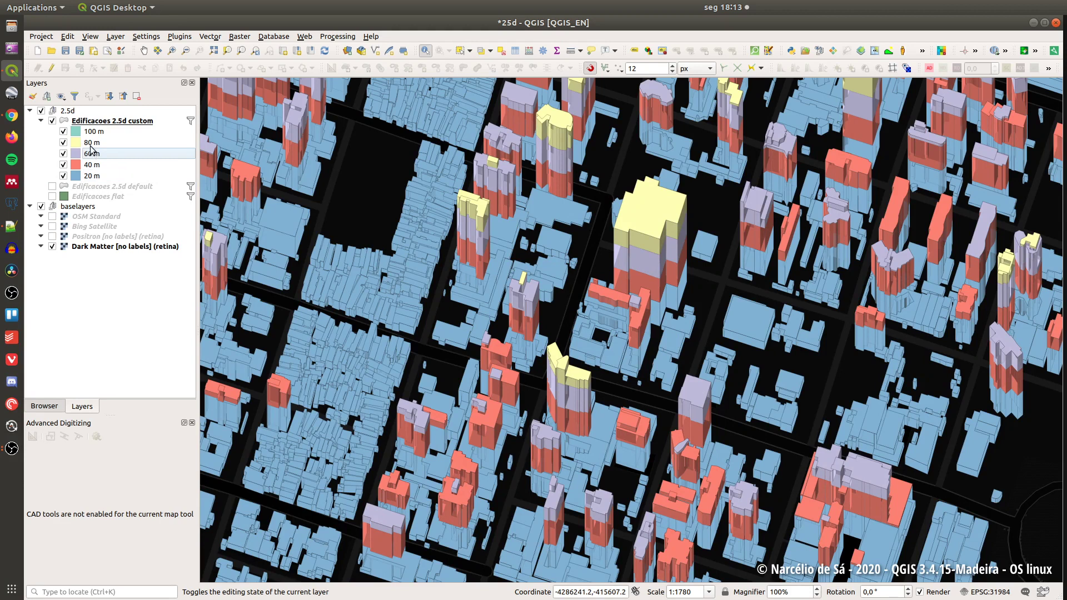
left_click(92, 144)
left_click(95, 133)
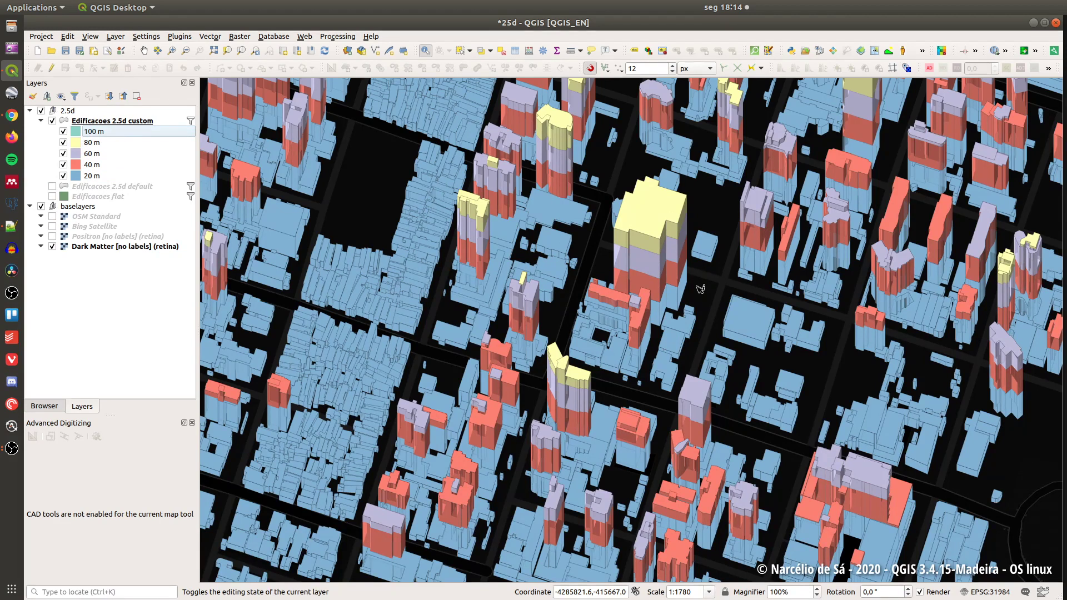
- Open the symbology properties of the Edificacoes 2.5d custom layer and move the window clear of the layer list
left_click(109, 191)
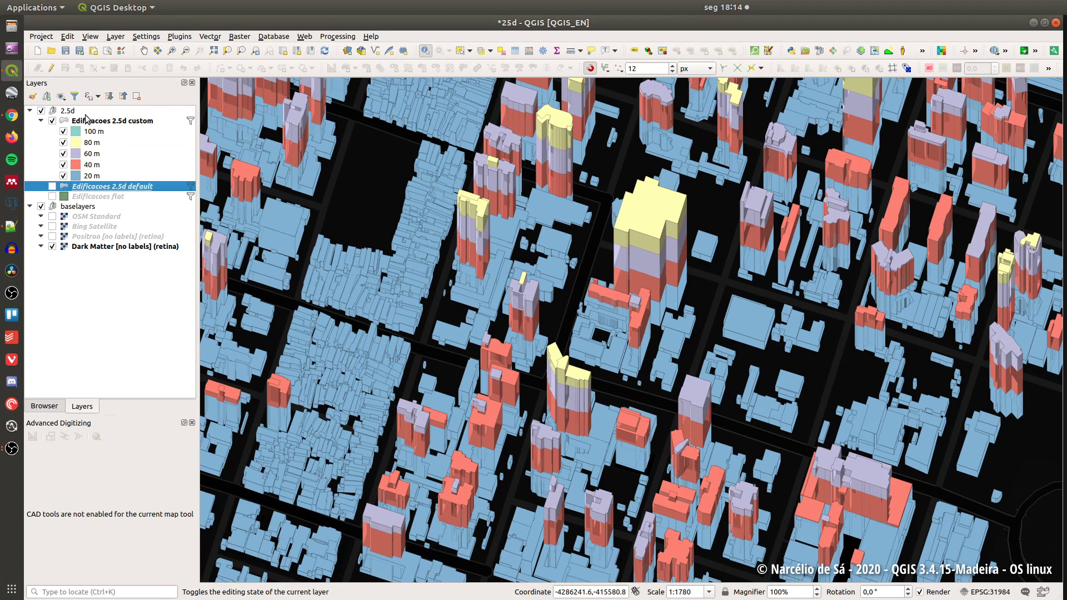
left_click(102, 122)
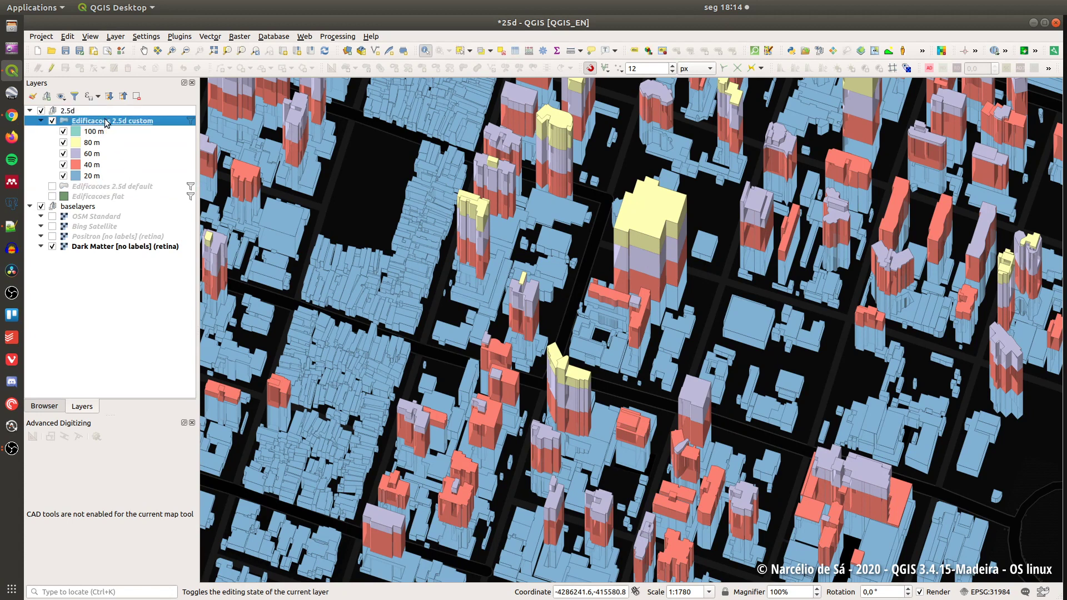
right_click(98, 122)
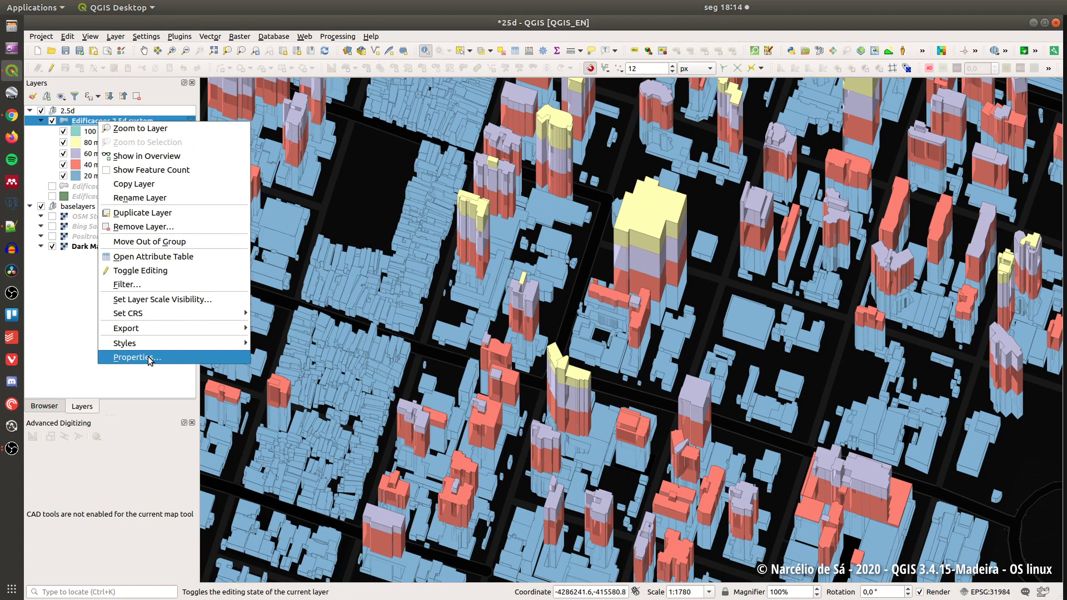
left_click(137, 357)
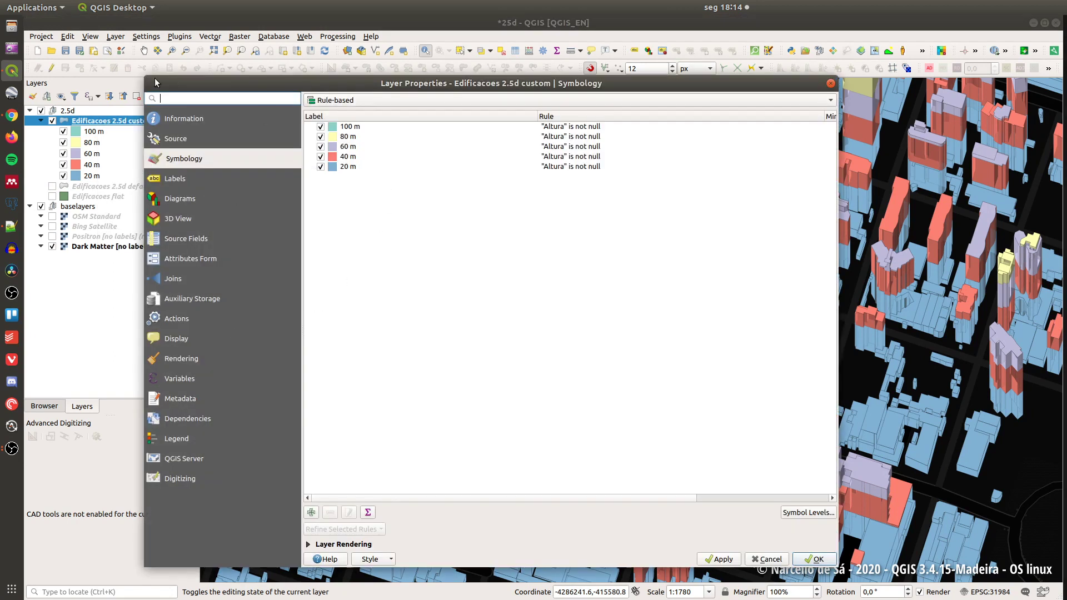
left_click_drag(145, 77, 243, 121)
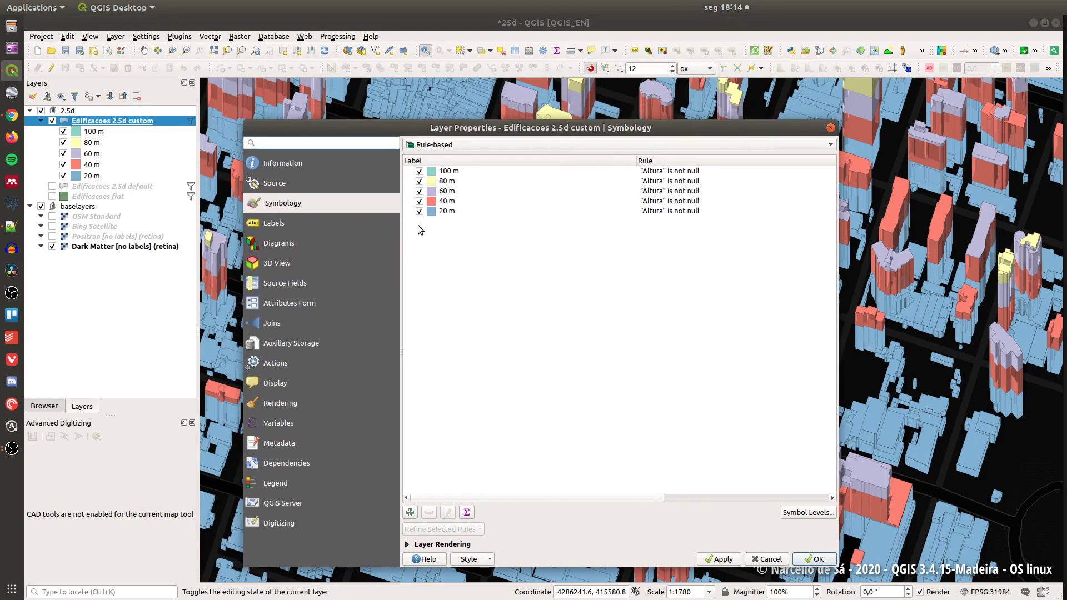
- Examine the first geometry generator expression in the 20 m rule, close the rule and layer properties, and view the buildings
double_click(452, 213)
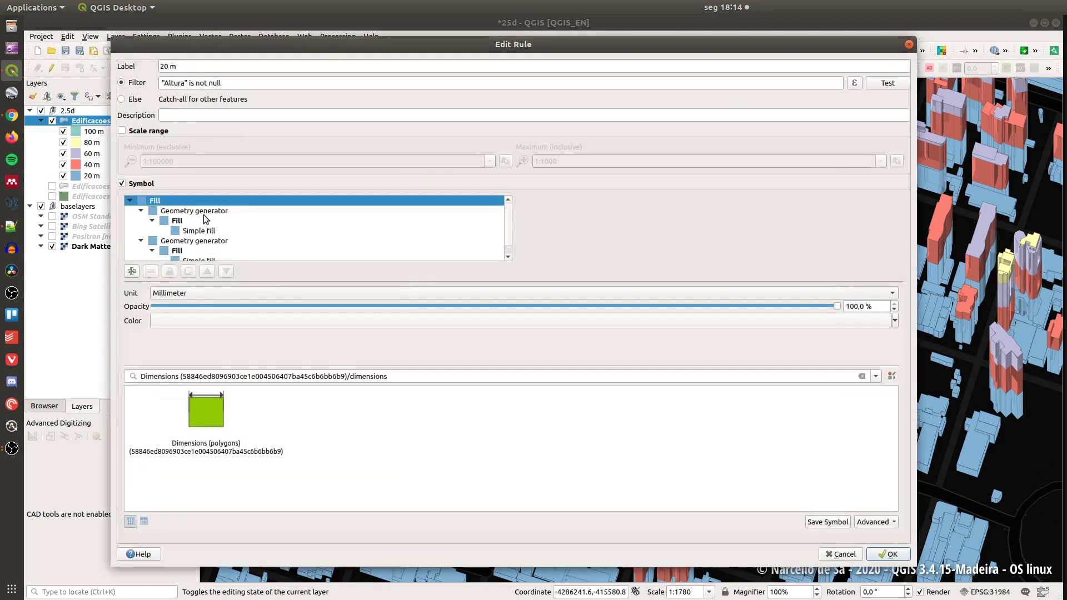
left_click(213, 211)
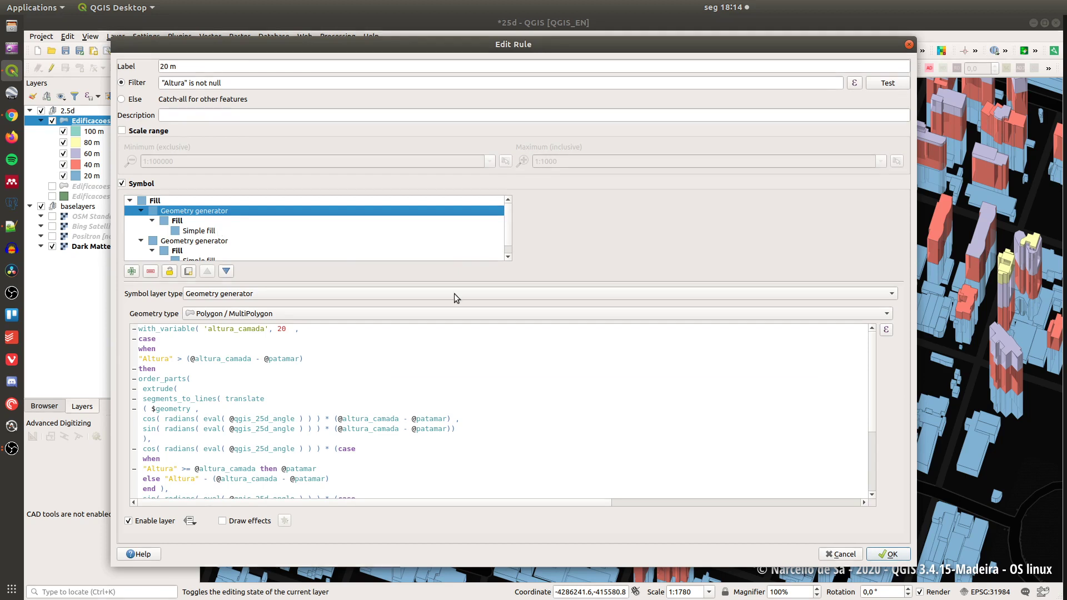
left_click(429, 361)
scroll(427, 359, "down", 3)
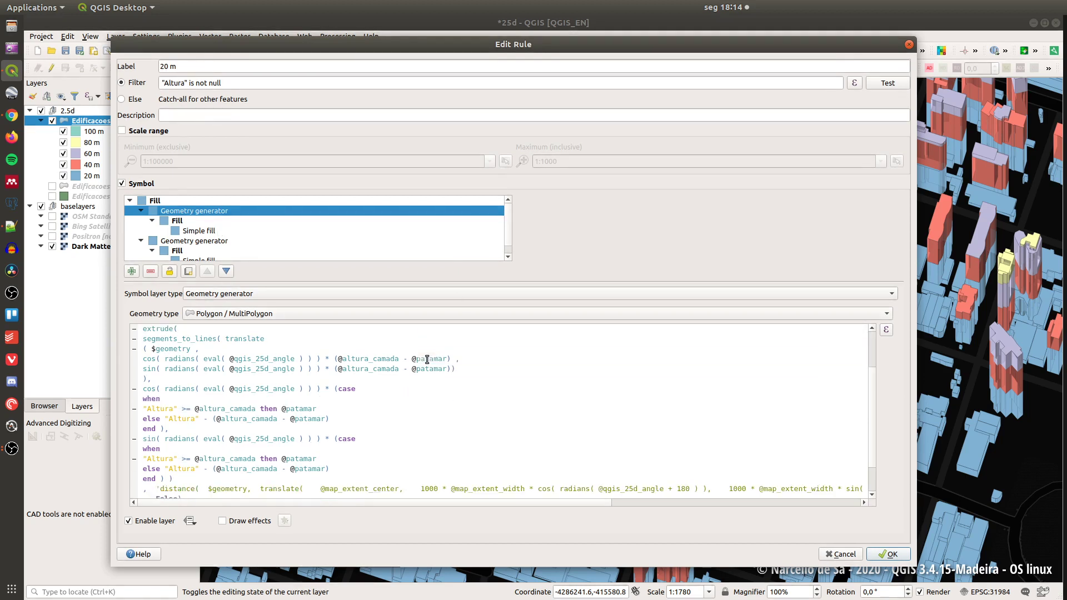
scroll(424, 358, "up", 3)
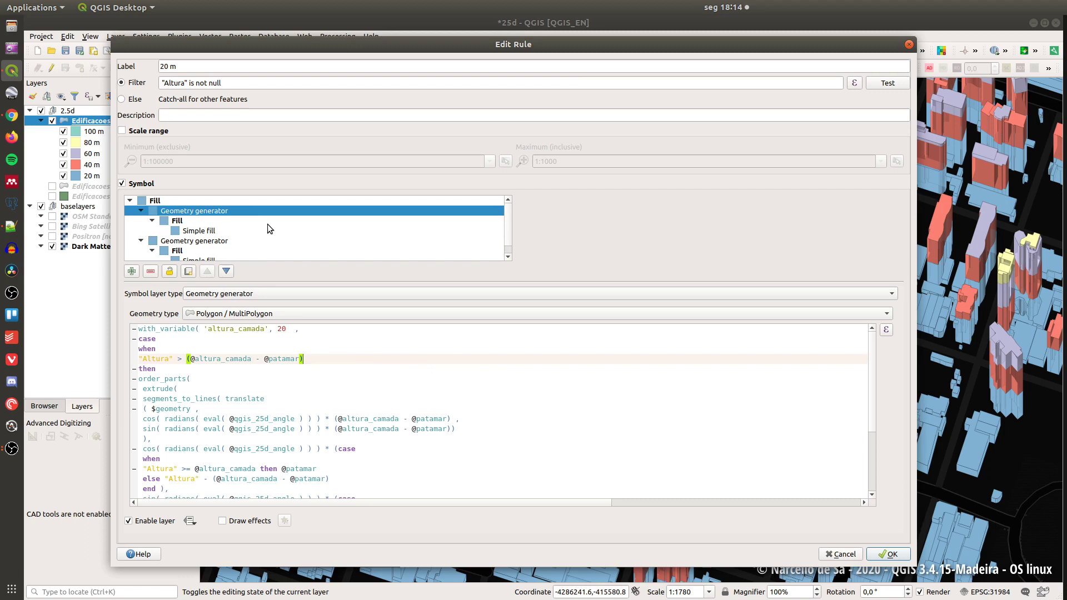
left_click(833, 556)
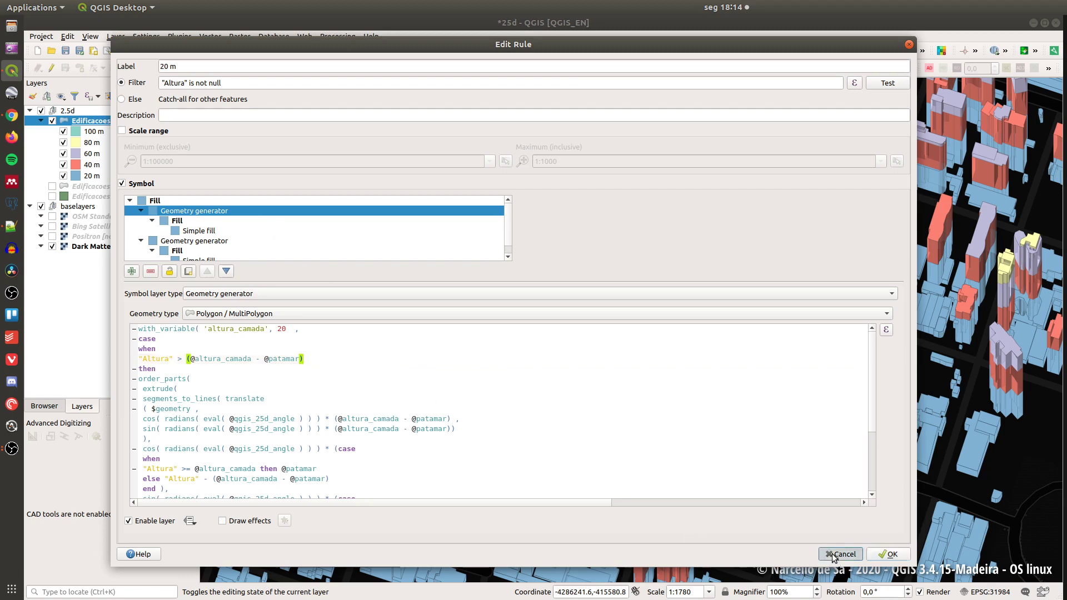
left_click(814, 554)
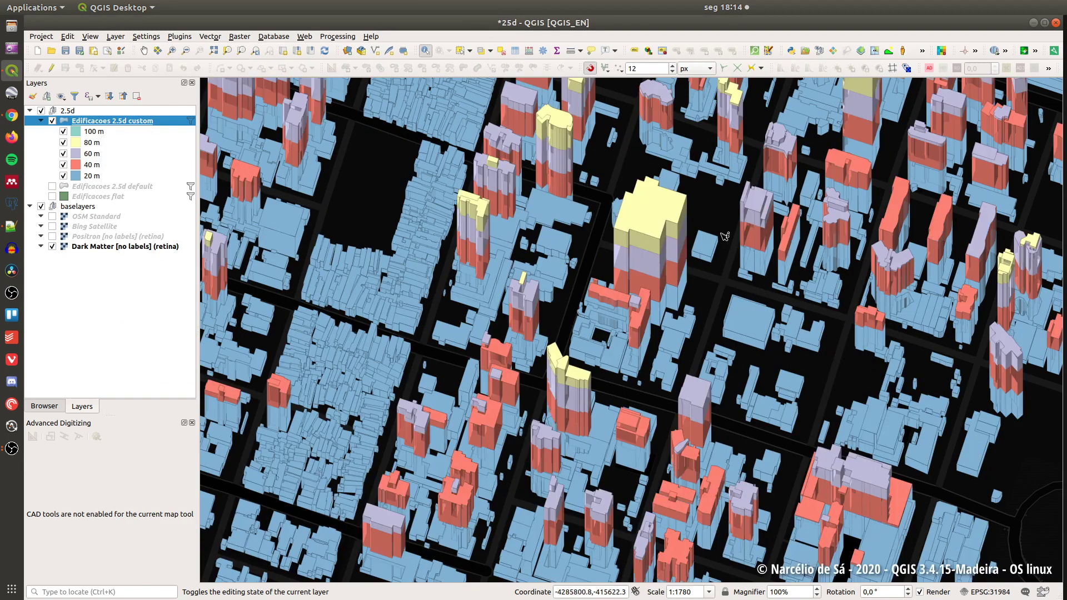
left_click_drag(816, 194, 721, 254)
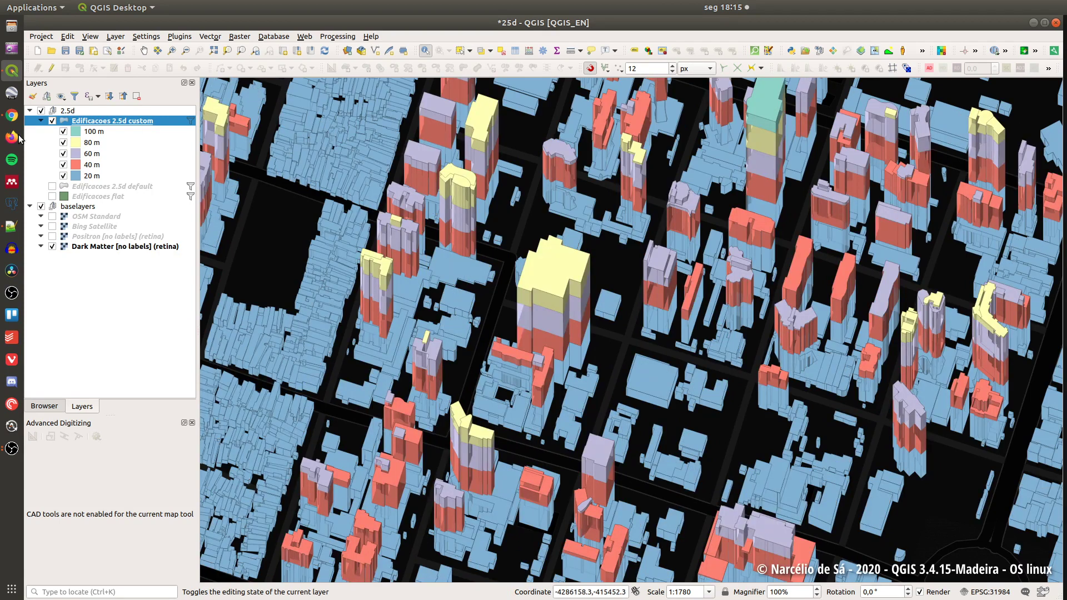
- Show the Edificacoes flat layer on the map in place of the Edificacoes 2.5d custom layer and view the footprints
left_click(52, 121)
left_click(52, 197)
scroll(662, 321, "down", 2)
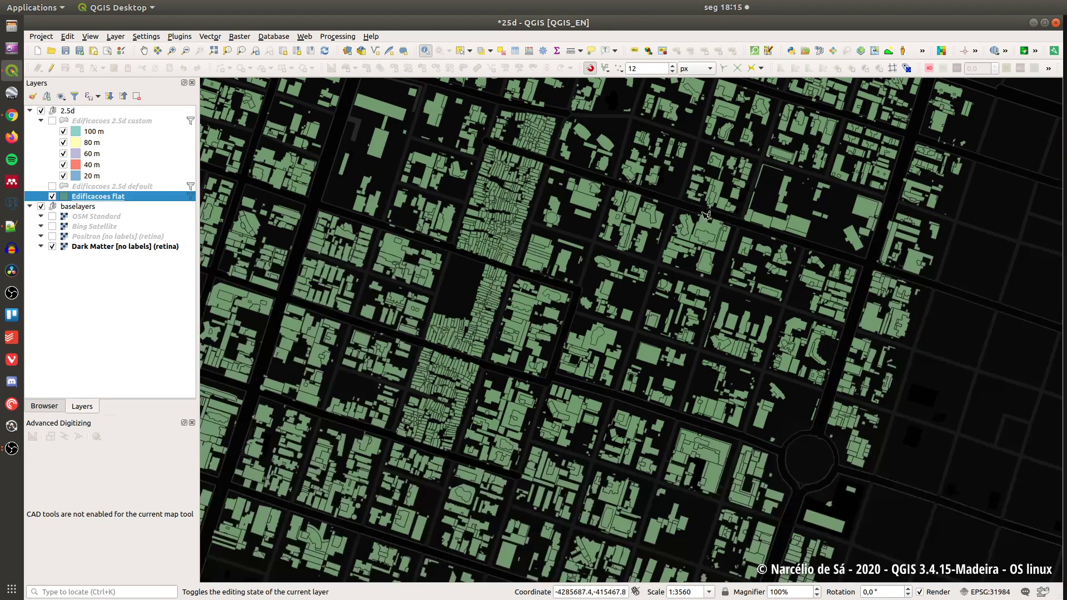
scroll(596, 263, "up", 1)
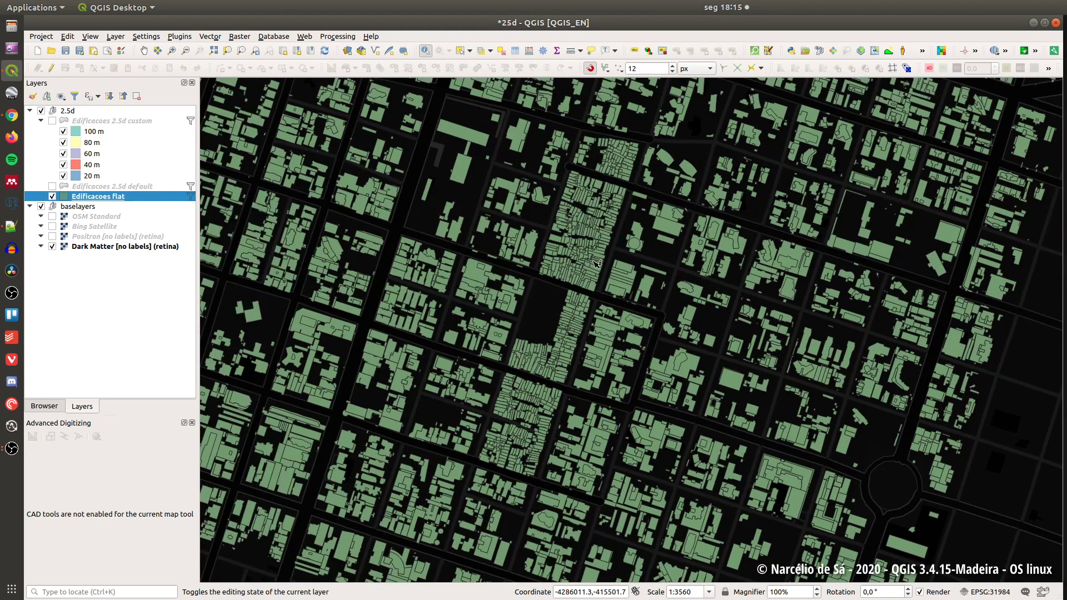
scroll(597, 263, "up", 1)
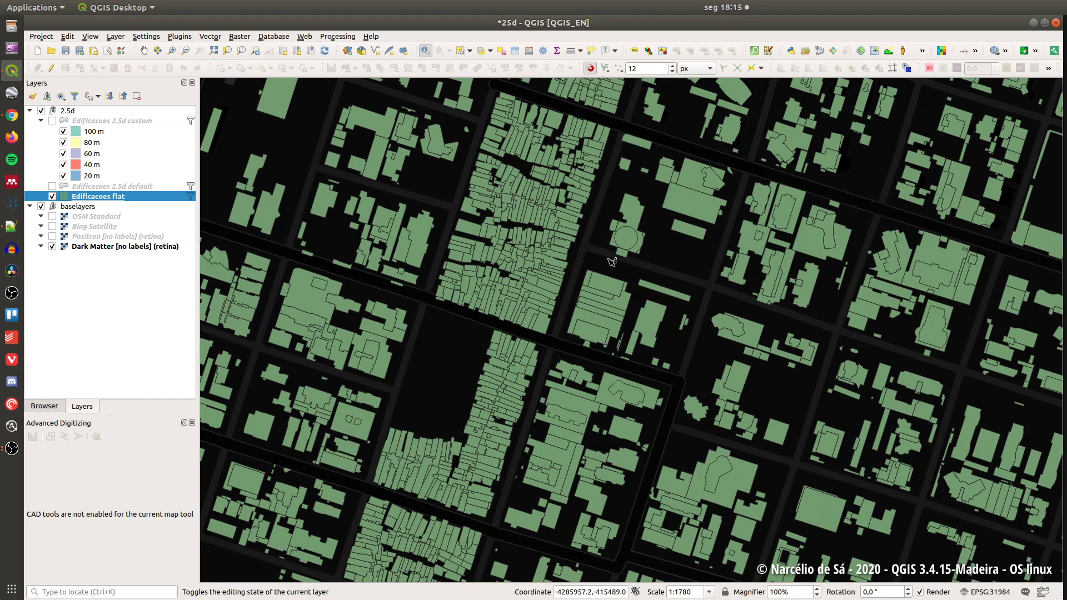
left_click_drag(588, 249, 568, 248)
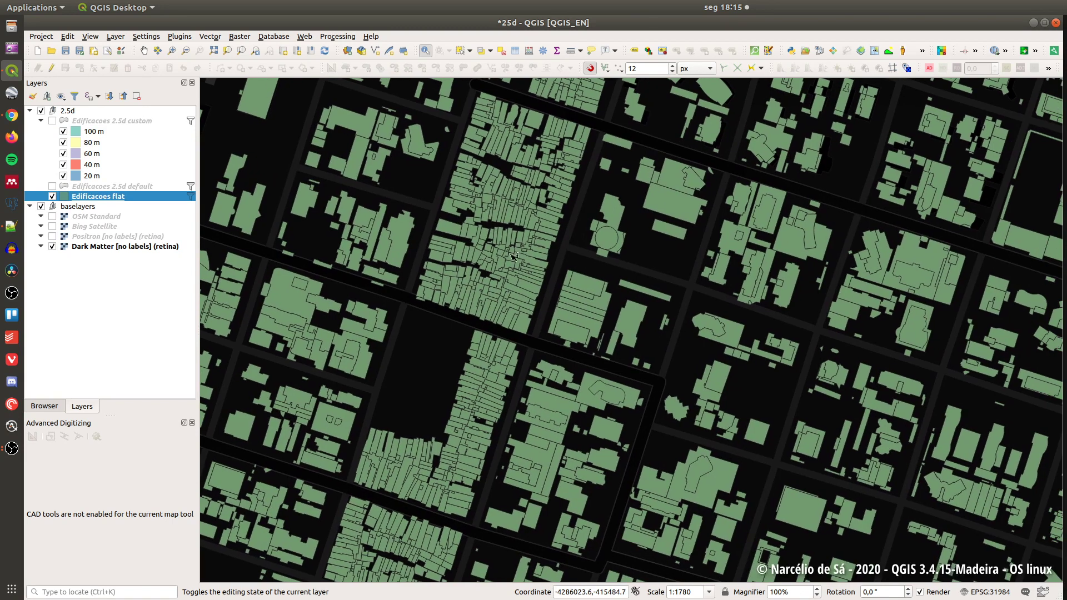
- Load the style file 3d_view_altura_v2.qml from the Desktop into the Edificacoes flat layer with all categories and apply it
right_click(83, 199)
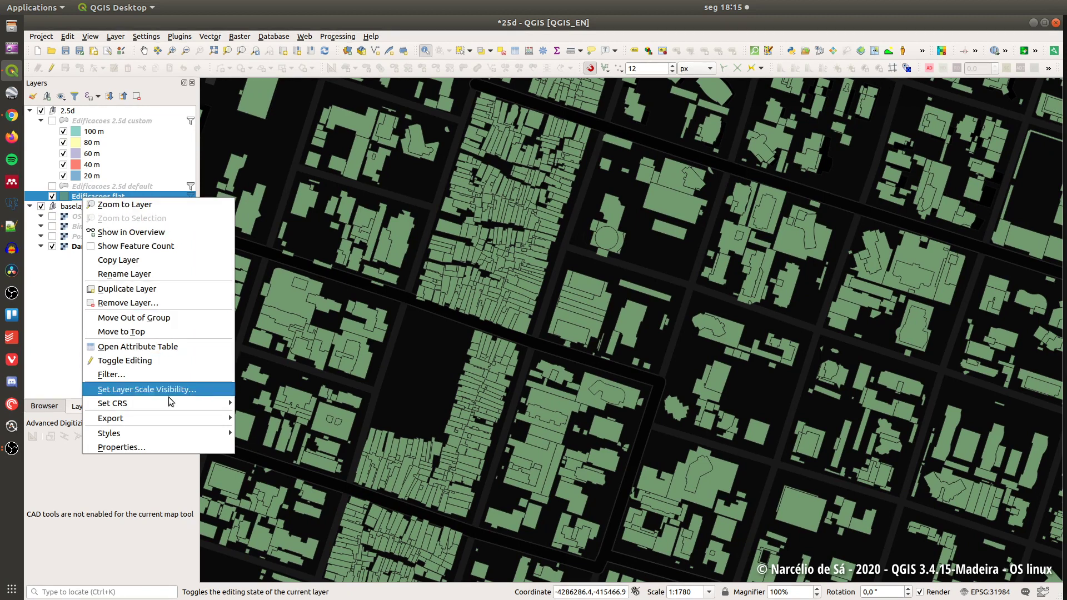
left_click(161, 449)
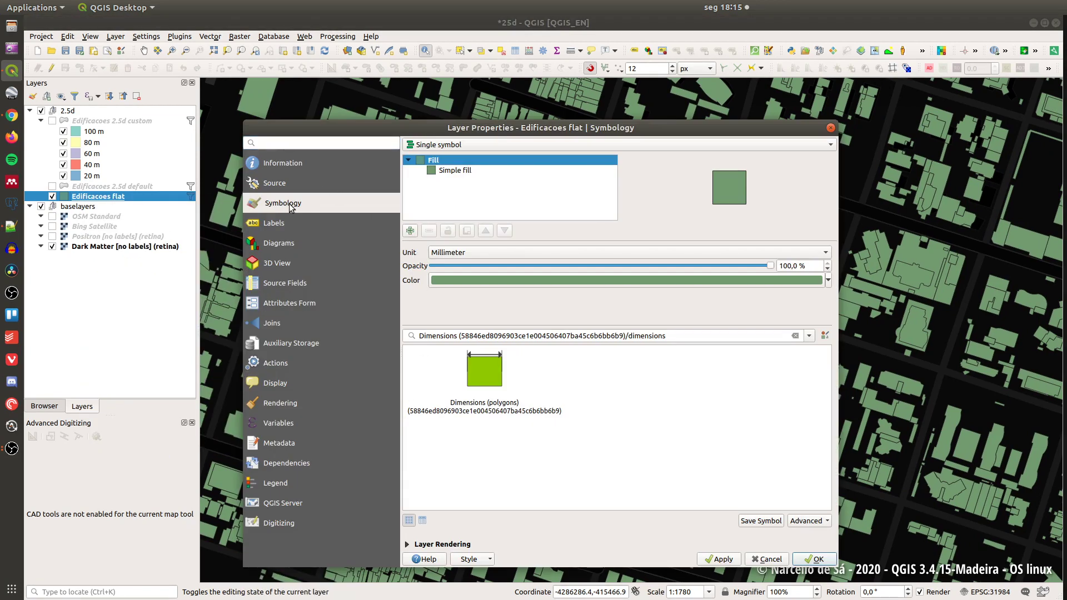
left_click(476, 560)
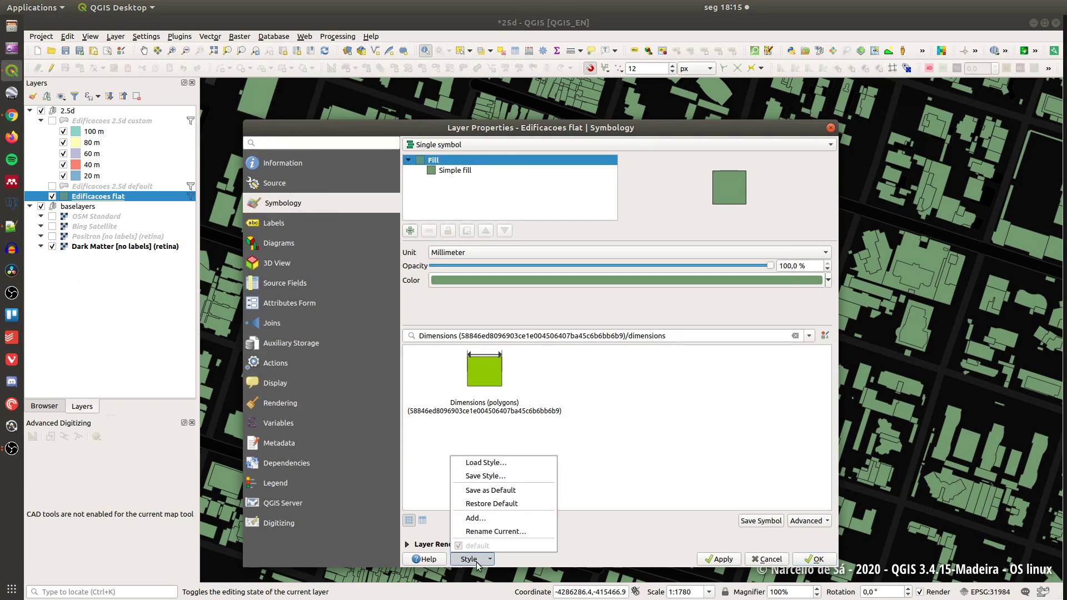
left_click(502, 462)
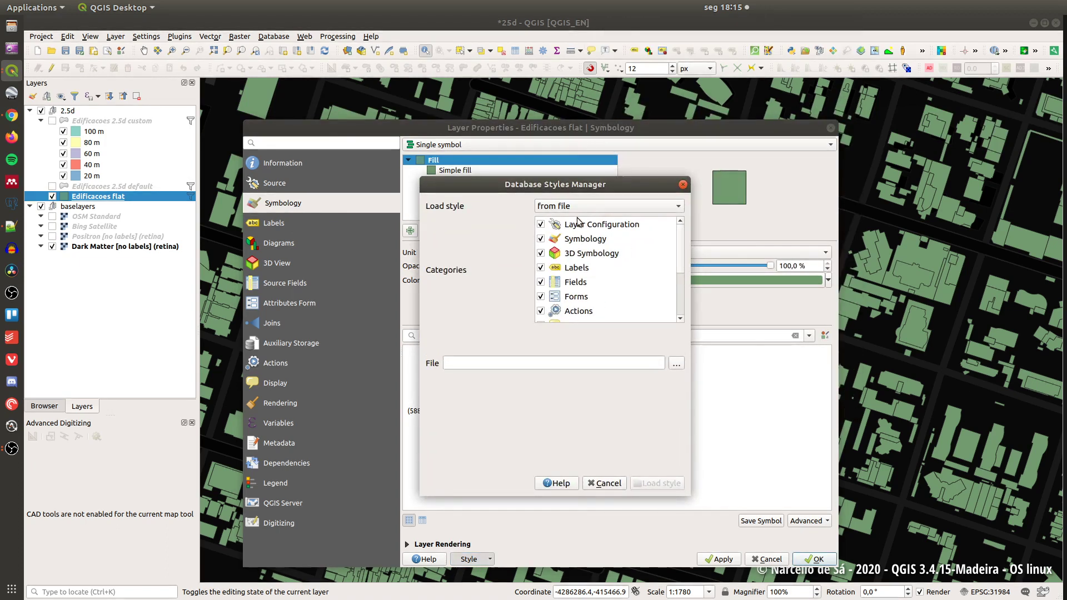
left_click(676, 364)
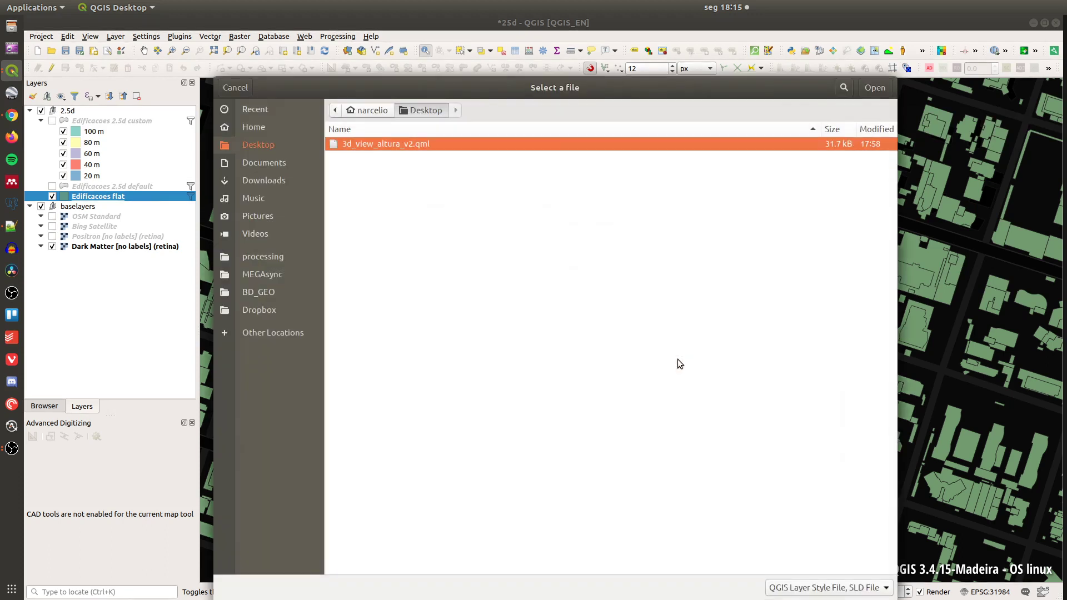
double_click(405, 145)
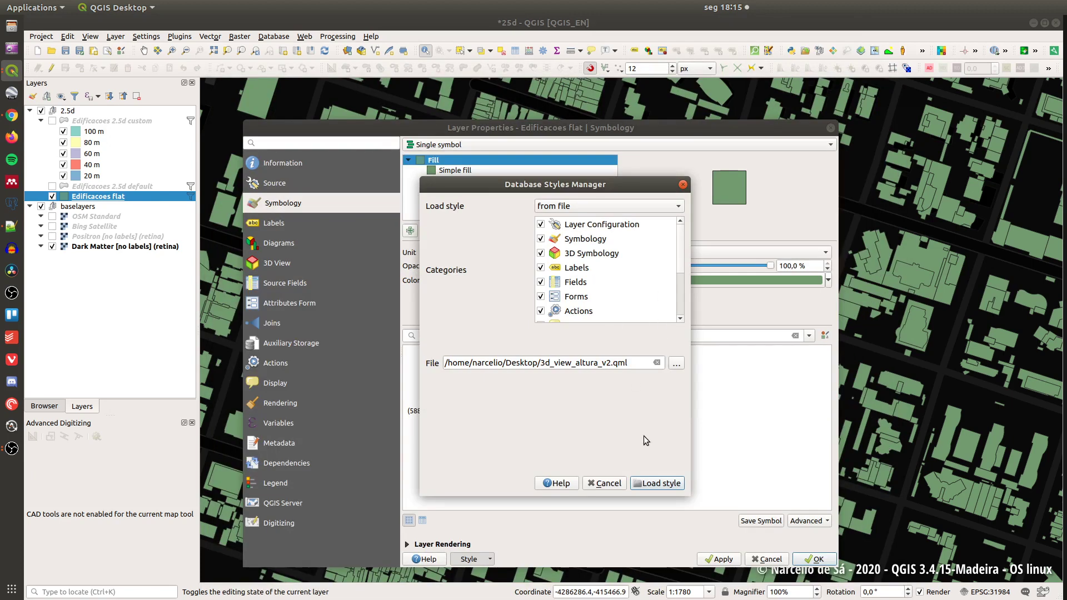
left_click(655, 485)
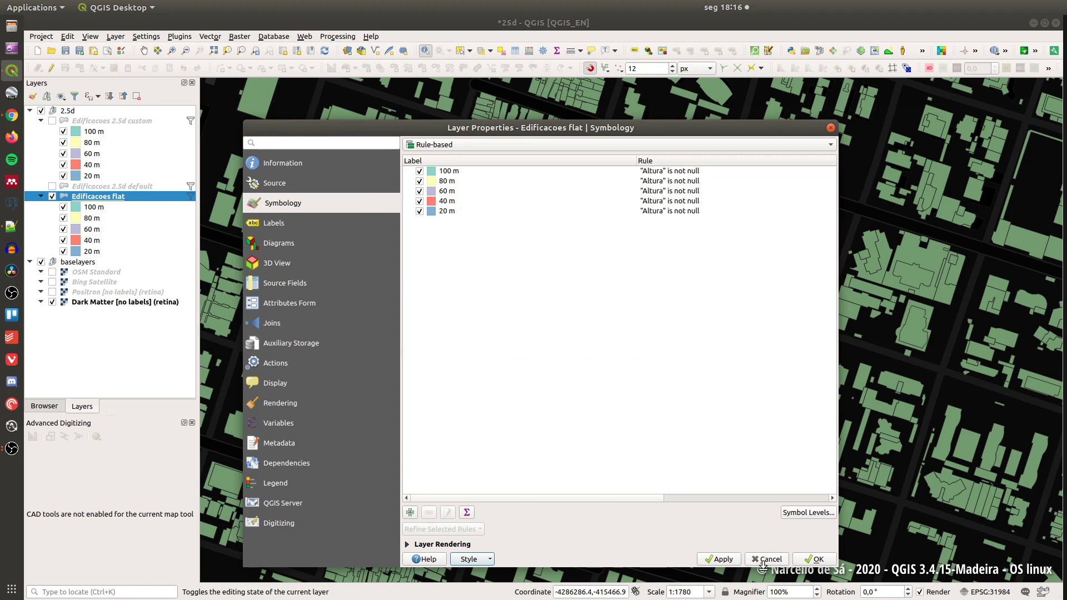
left_click(732, 559)
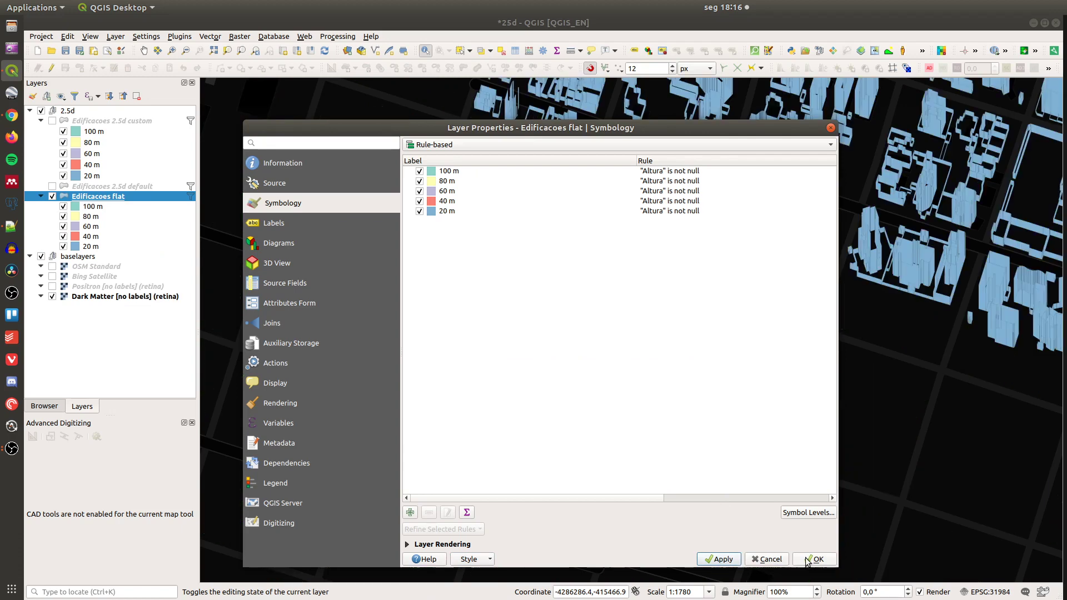
left_click(803, 559)
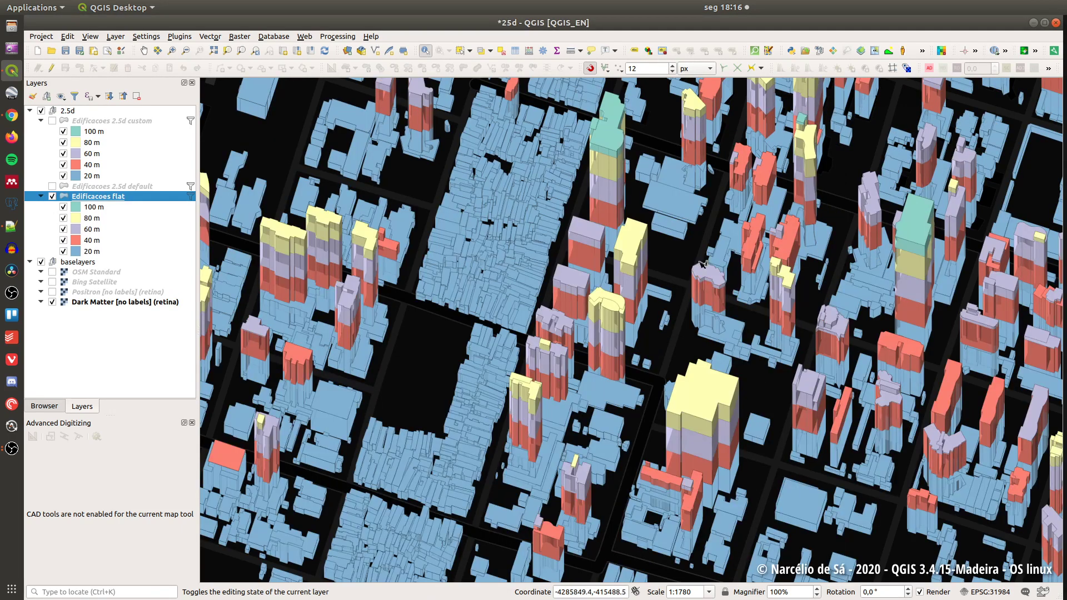
- View the restyled buildings on the map and collapse the legend of the Edificacoes 2.5d custom layer
left_click_drag(712, 313, 663, 307)
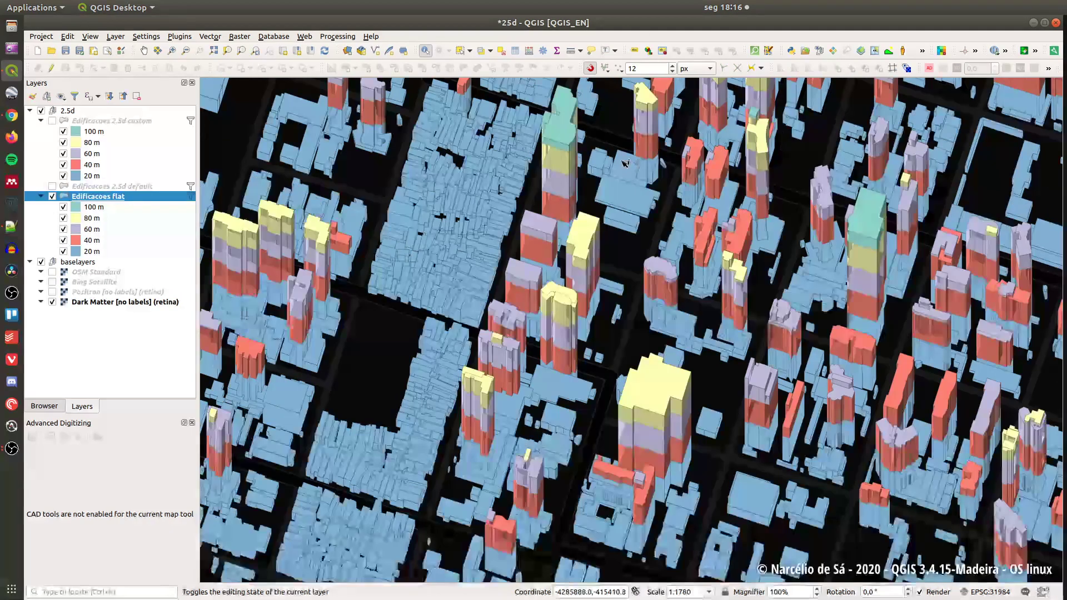
left_click_drag(628, 164, 506, 196)
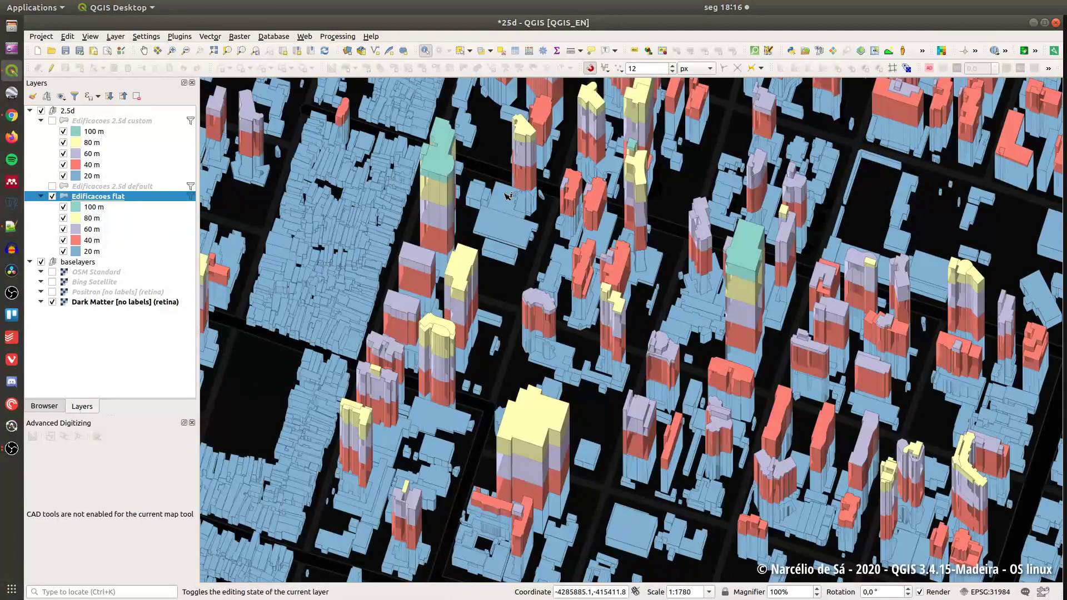
left_click(41, 120)
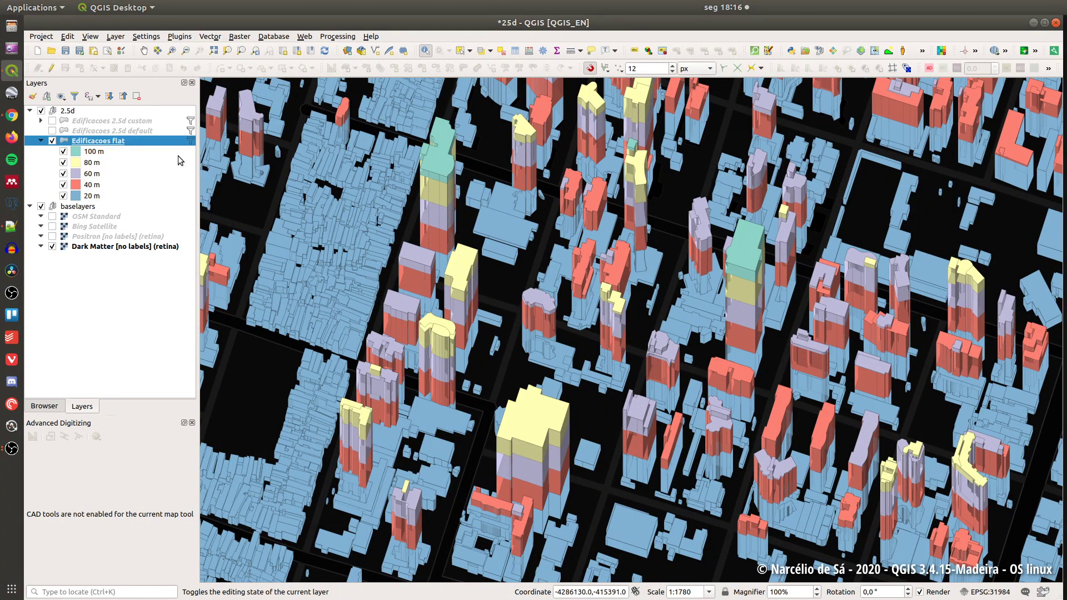
- Examine the field list in the Edificacoes flat layer's information, focusing on the name and type of the Altura field
right_click(137, 140)
left_click(232, 388)
left_click(285, 163)
scroll(548, 452, "down", 1)
scroll(547, 451, "down", 10)
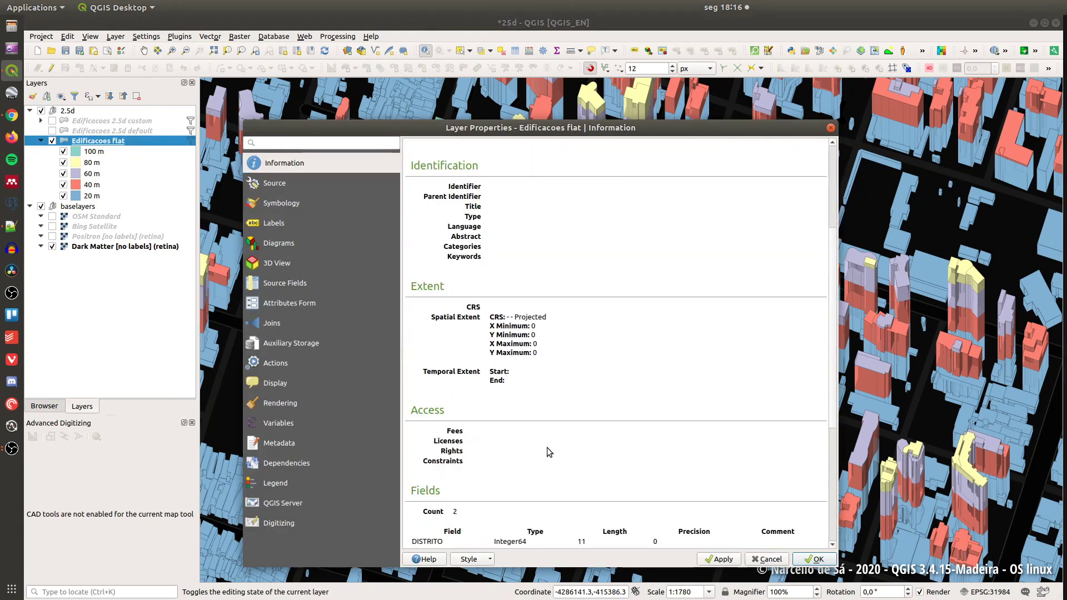
scroll(538, 434, "up", 2)
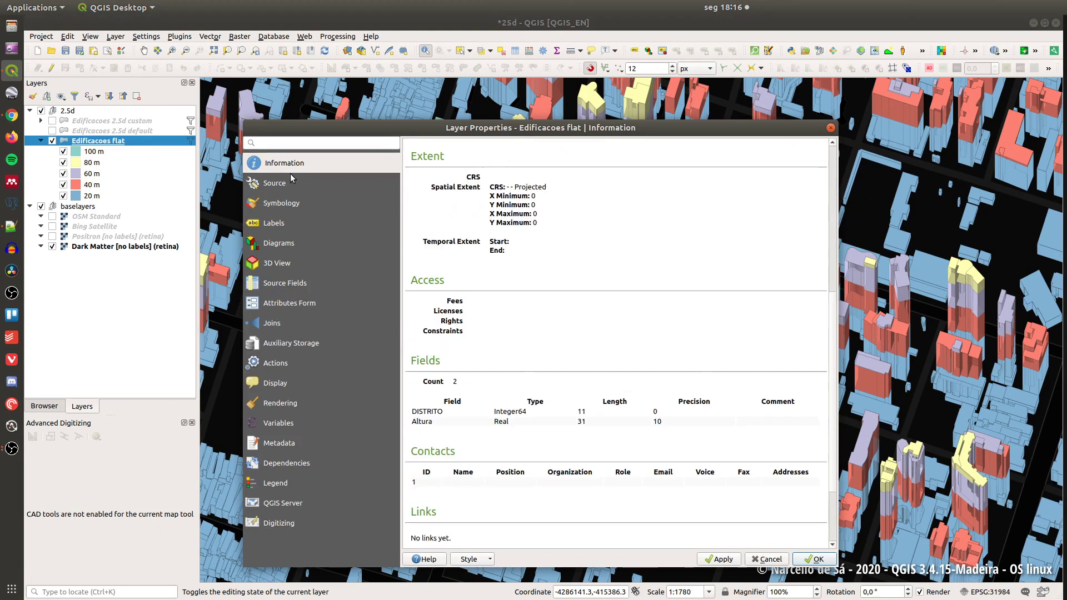
scroll(450, 370, "down", 1)
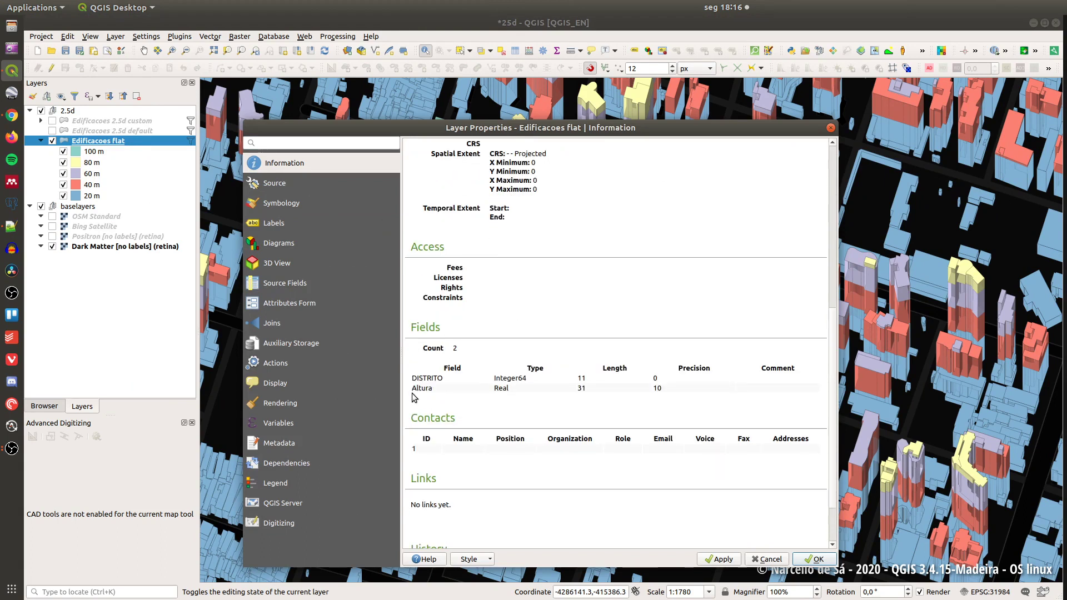
left_click_drag(417, 385, 433, 393)
left_click(485, 390)
double_click(502, 389)
double_click(431, 389)
- Narrow the label column in the Edificacoes flat layer's rule-based symbology and open the 20 m rule for editing
left_click(286, 204)
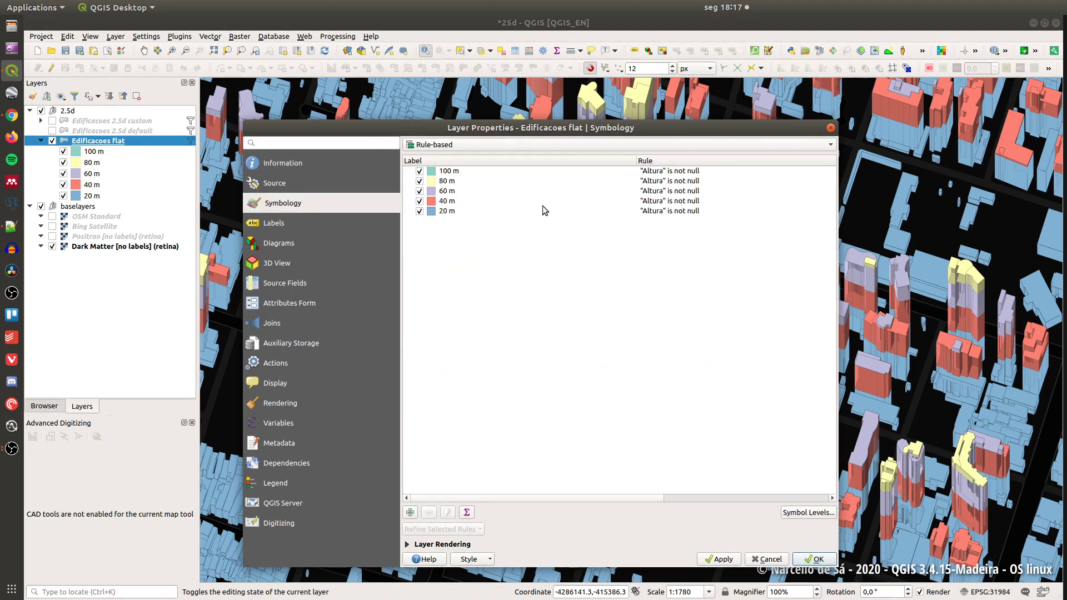
left_click_drag(632, 155, 521, 156)
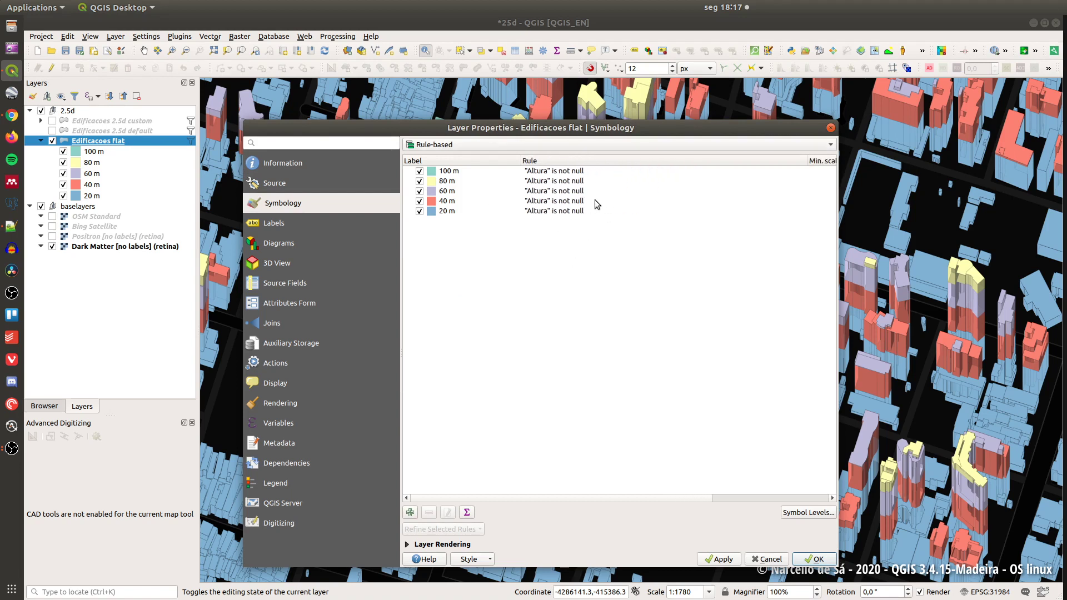
double_click(554, 211)
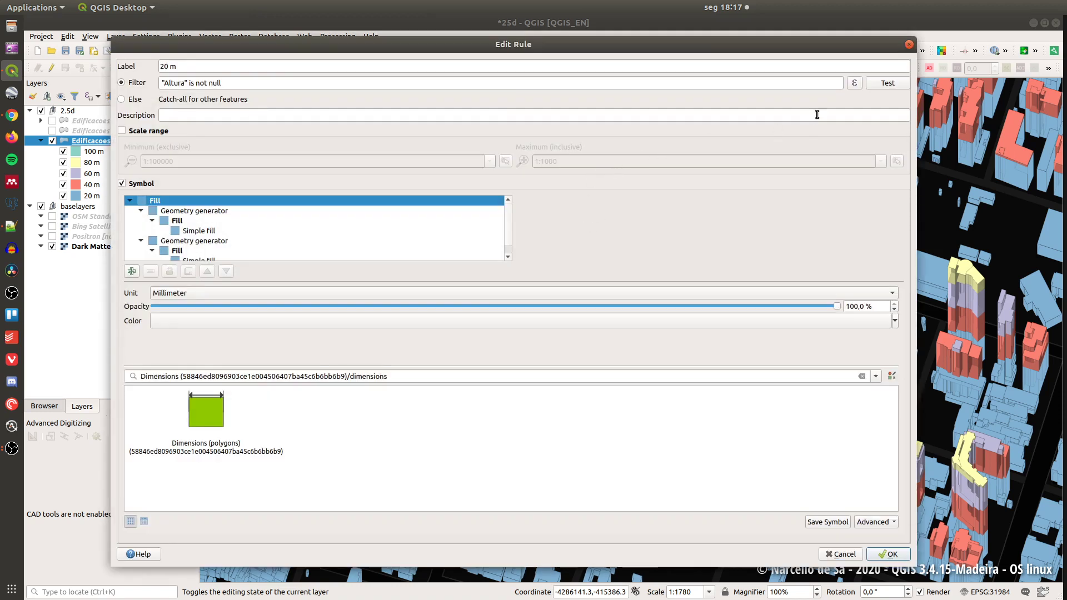
- Replace the Altura field name with "valor" in the 20 m rule's filter expression
triple_click(311, 85)
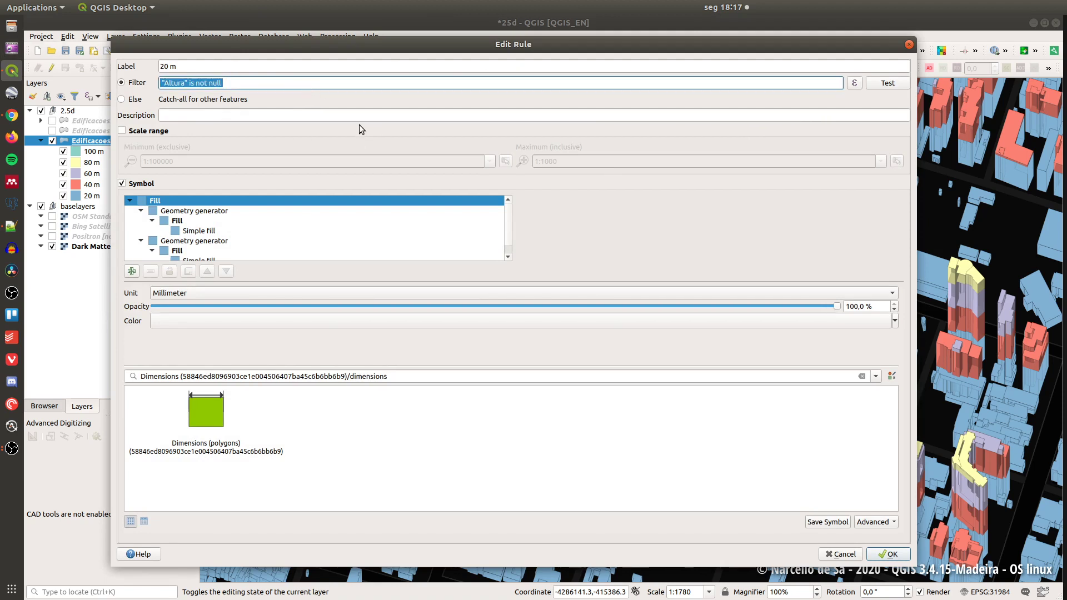
left_click(178, 83)
left_click_drag(189, 85, 160, 83)
key("Right")
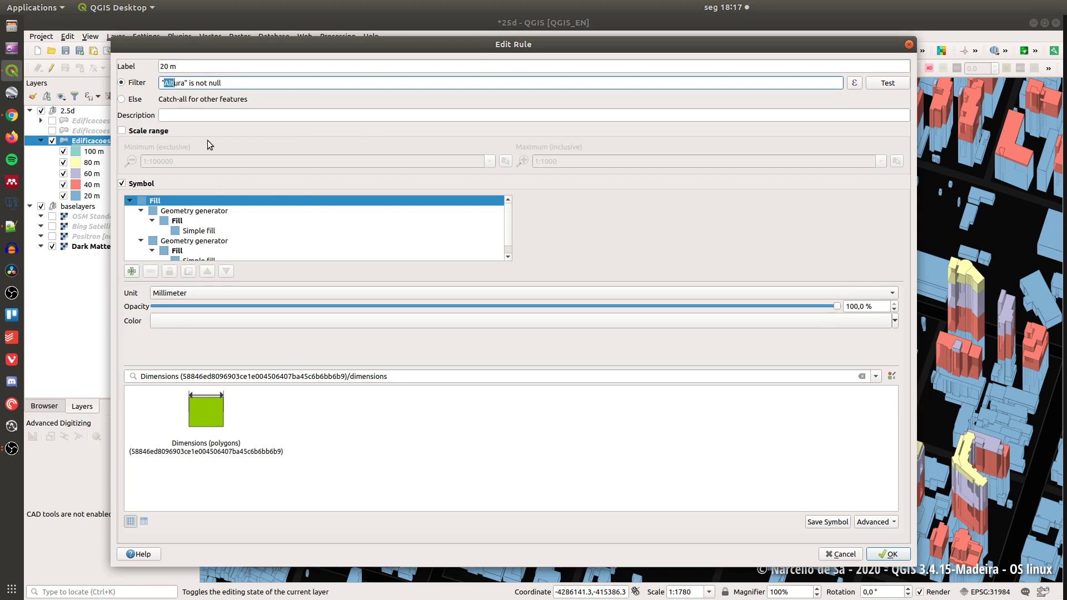
type("\"valor")
- Try replacing "valor" with the layer's Altura field in the filter's expression builder, then cancel the expression
left_click(855, 83)
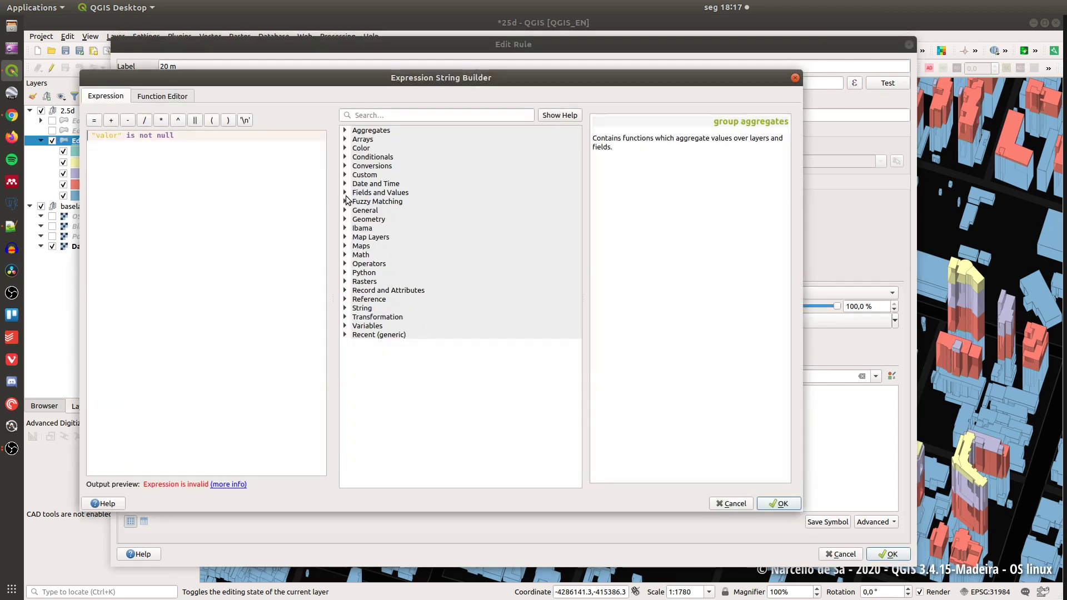
left_click(346, 192)
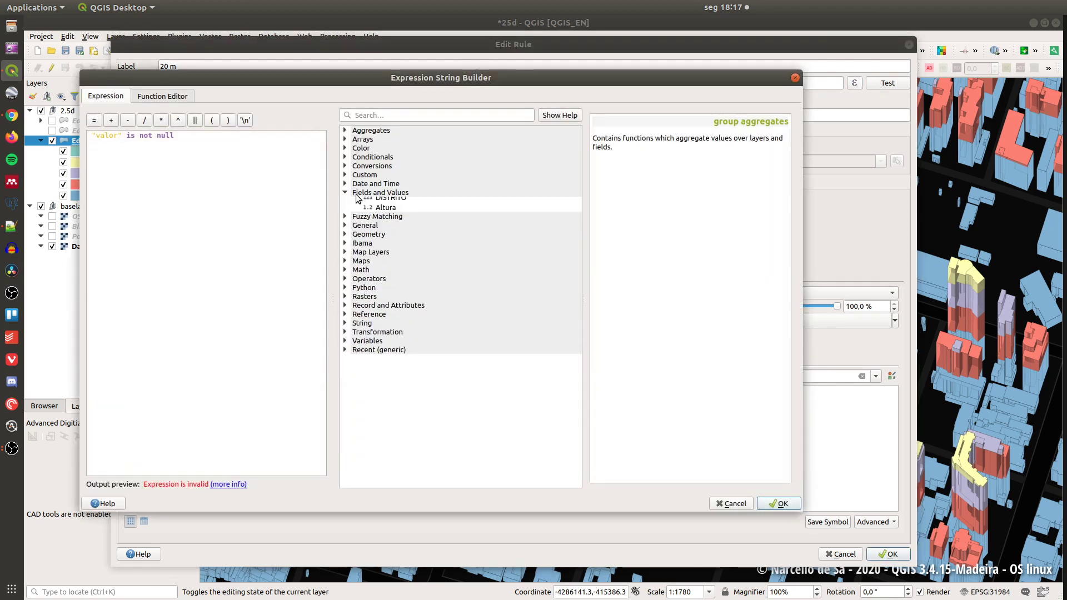
double_click(121, 135)
double_click(386, 220)
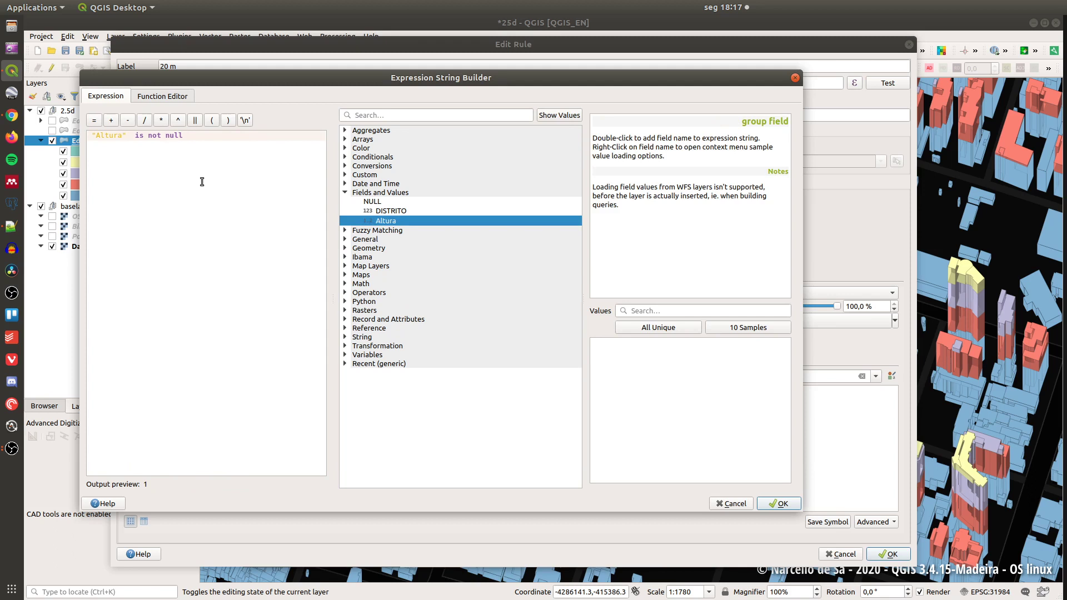
key("ctrl+a")
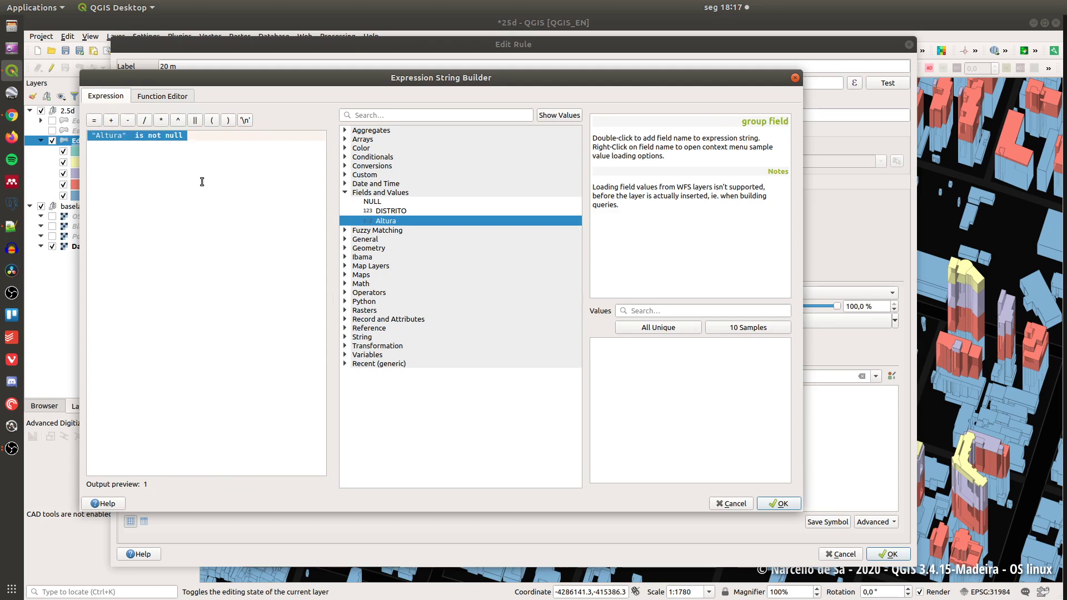
left_click(731, 503)
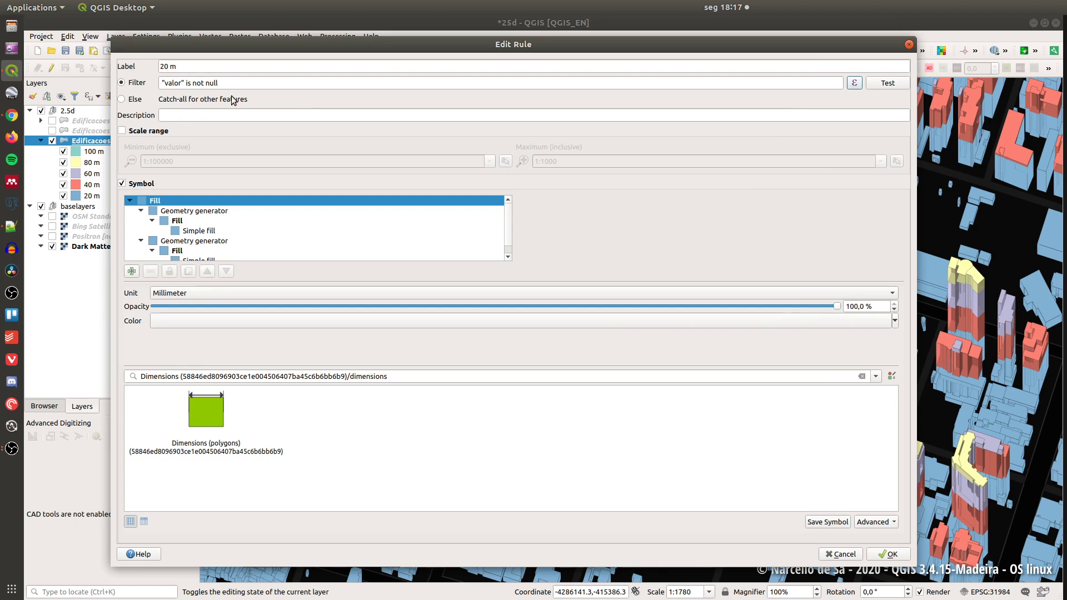
- Remove the filter expressions from the 20 m and 40 m rules
key("shift+Tab")
key("BackSpace")
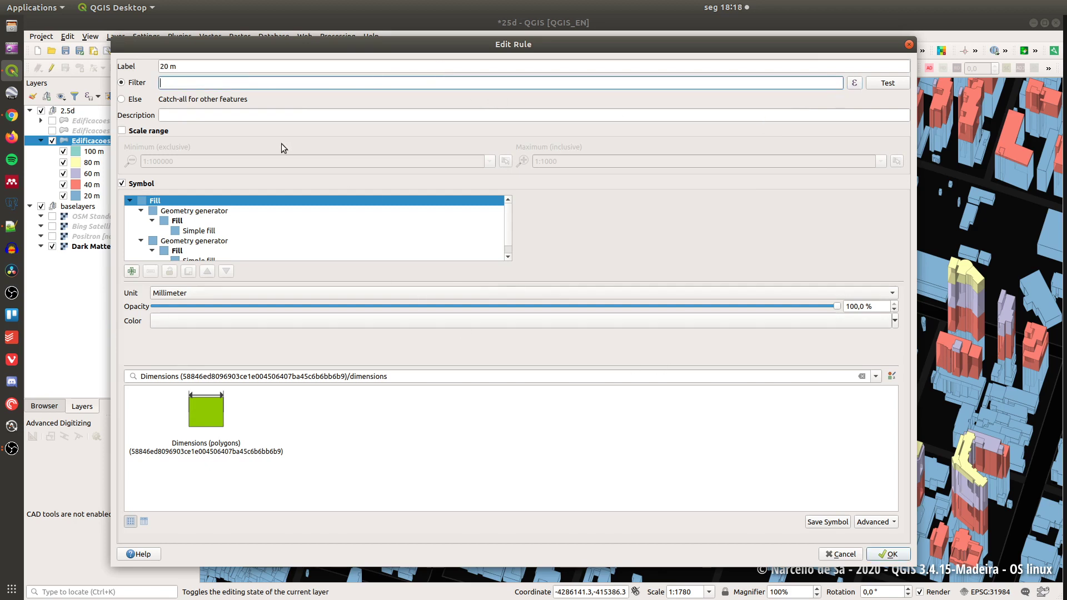
left_click(888, 555)
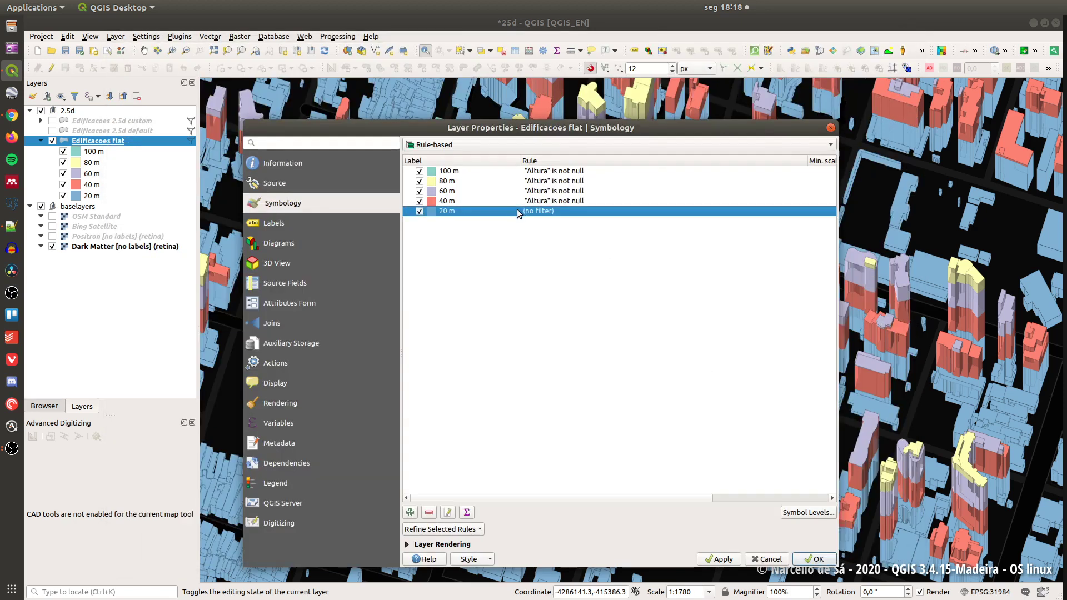
double_click(517, 201)
key("shift+Tab")
key("BackSpace")
left_click(885, 554)
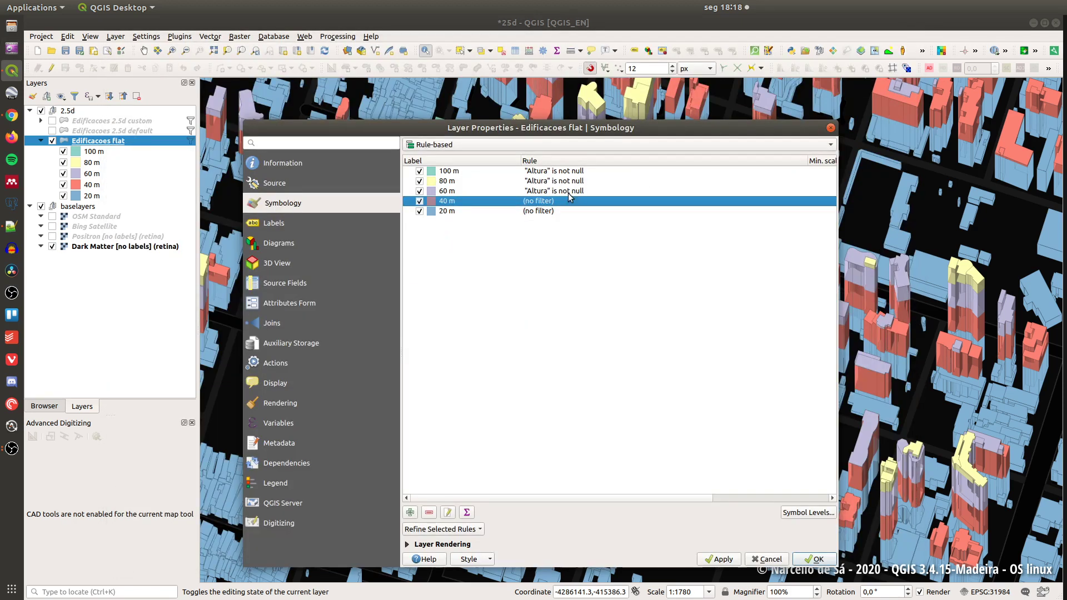
- Remove the filter expressions from the 60 m and 80 m rules
double_click(566, 192)
triple_click(239, 84)
key("BackSpace")
left_click(892, 554)
double_click(598, 180)
triple_click(258, 82)
key("BackSpace")
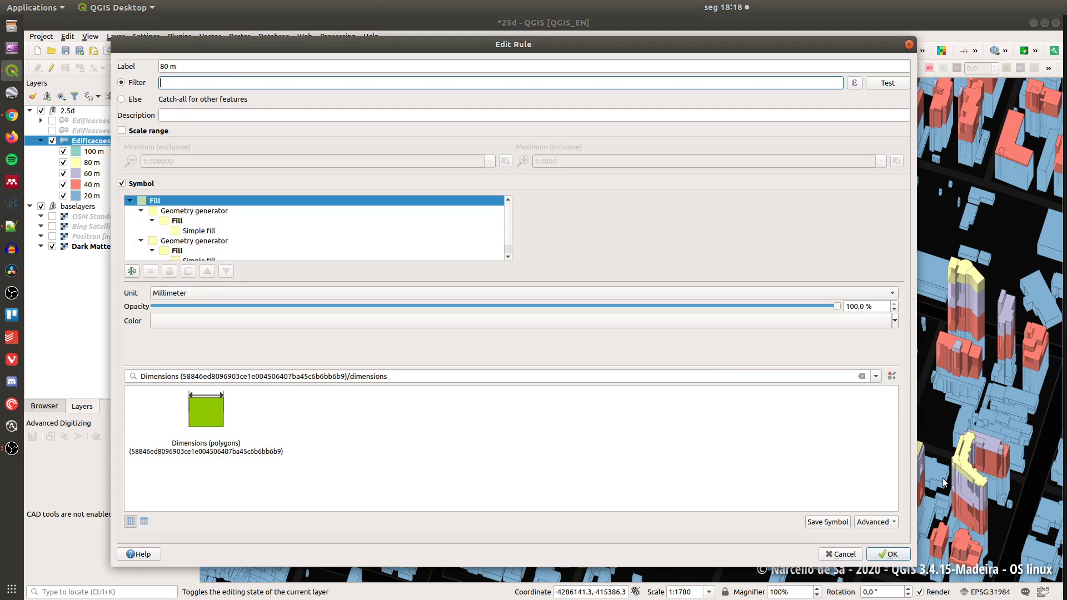
left_click(892, 555)
- Remove the filter expression from the 100 m rule and apply the style to the layer
double_click(561, 171)
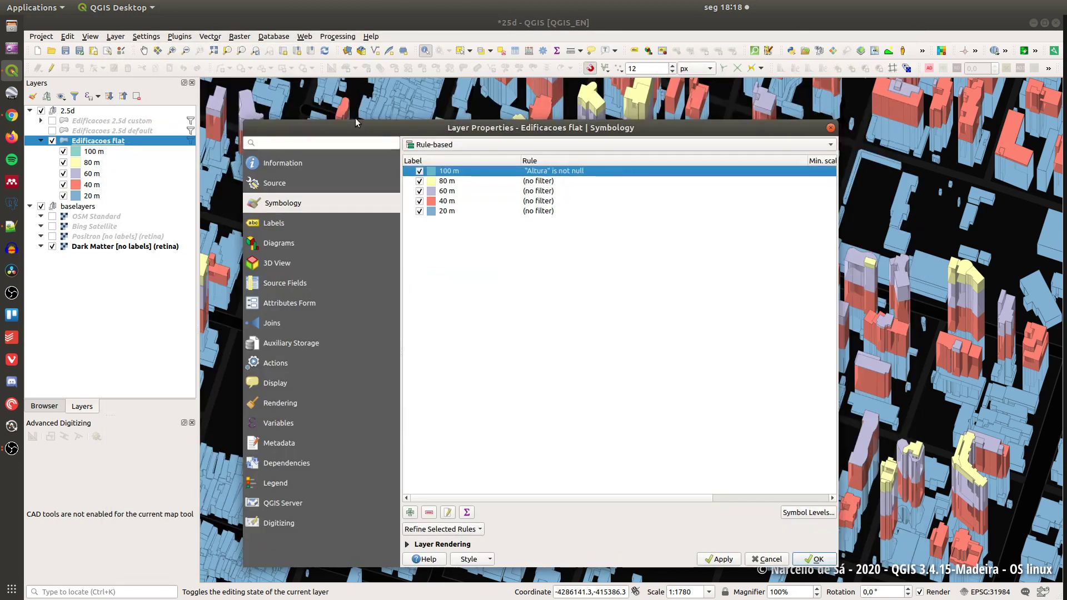
triple_click(243, 81)
key("BackSpace")
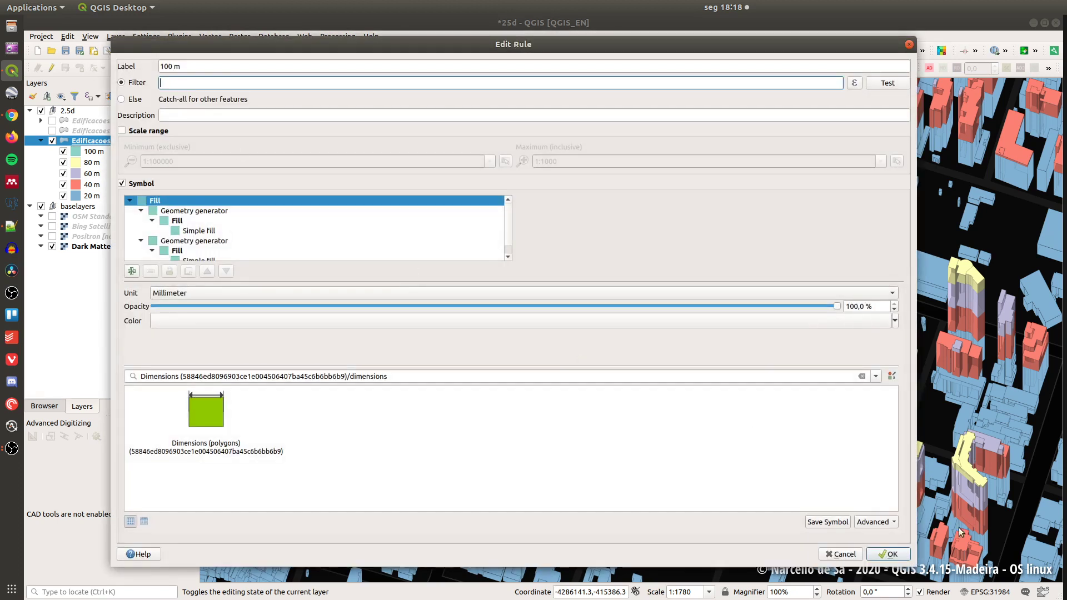
left_click(891, 555)
left_click(719, 559)
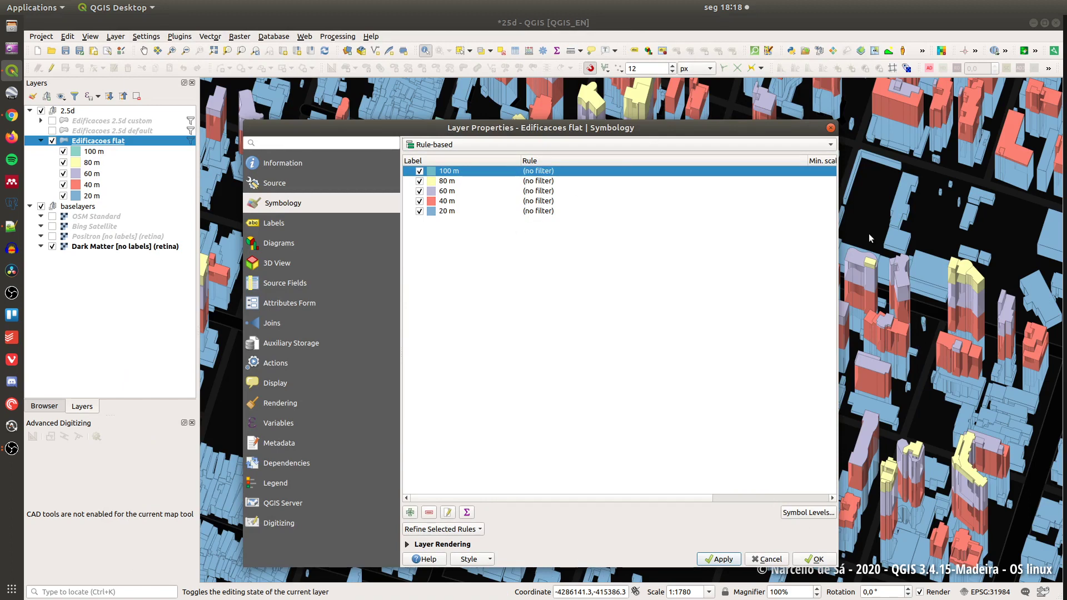
- Examine the 20 m rule's first geometry generator expression, including its altura_camada value, and close the layer properties
left_click_drag(837, 219, 918, 219)
left_click_drag(791, 162, 644, 162)
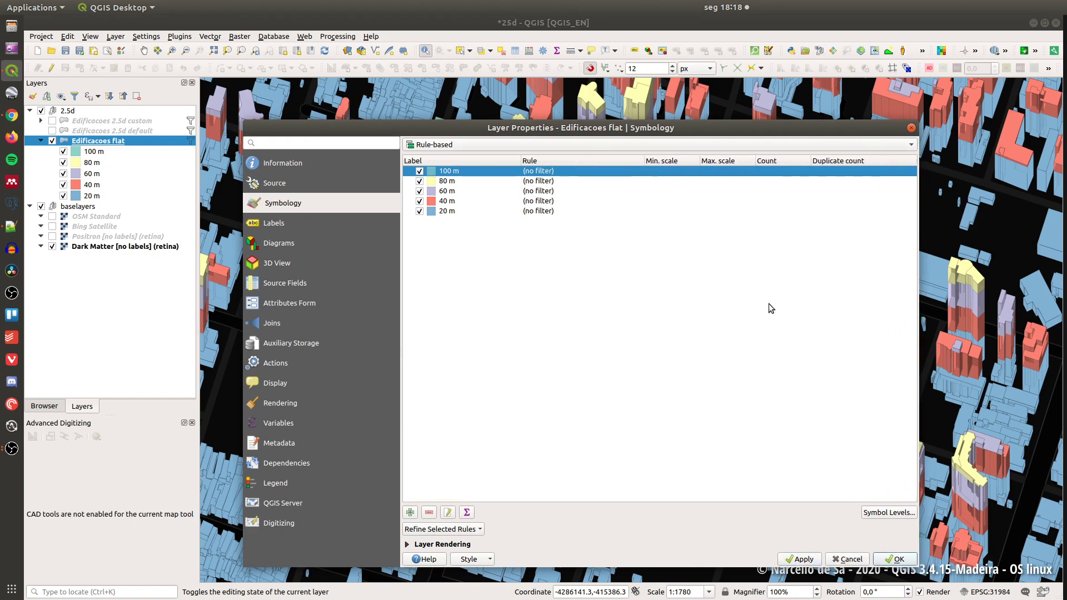
left_click(449, 214)
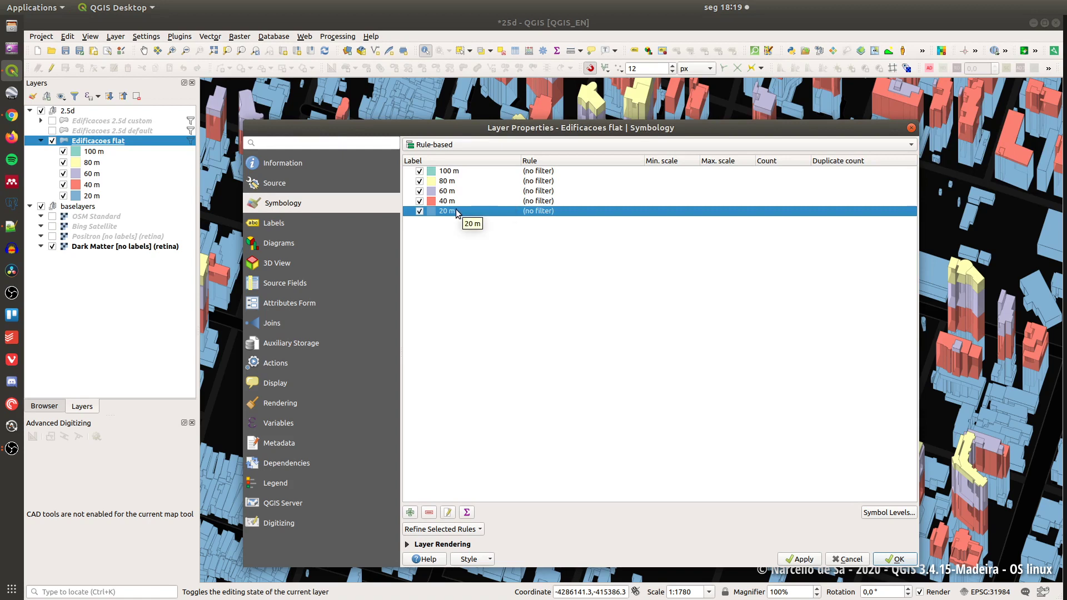
double_click(444, 214)
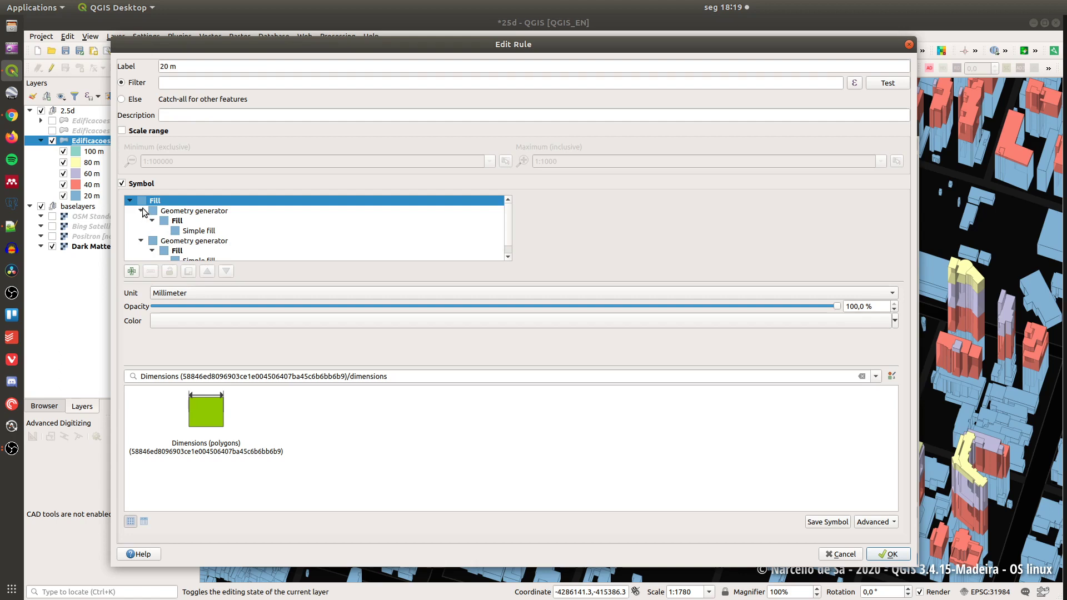
left_click(141, 211)
left_click(172, 214)
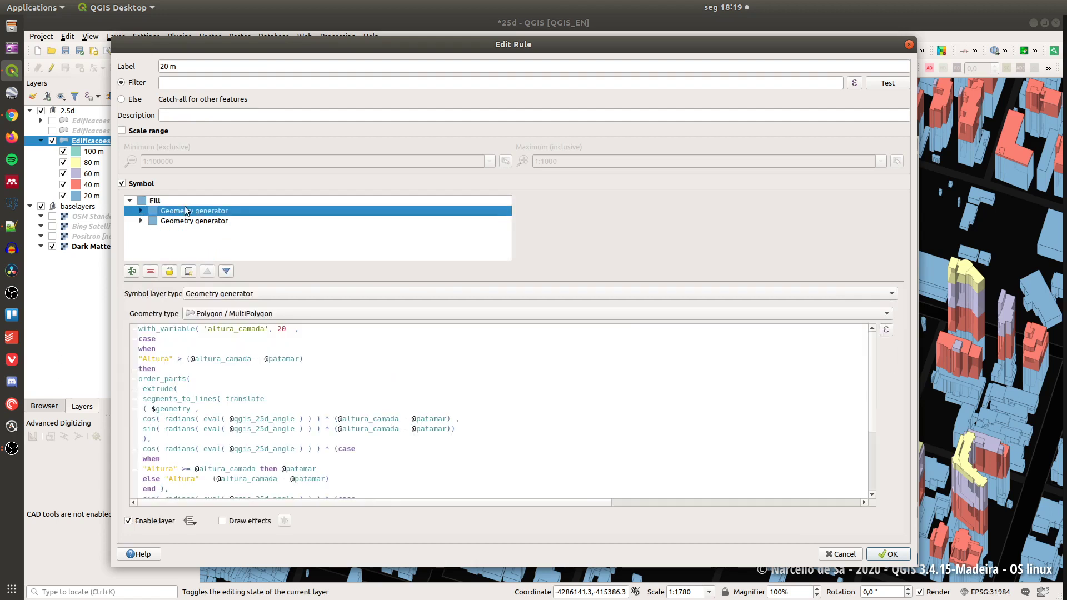
left_click(345, 376)
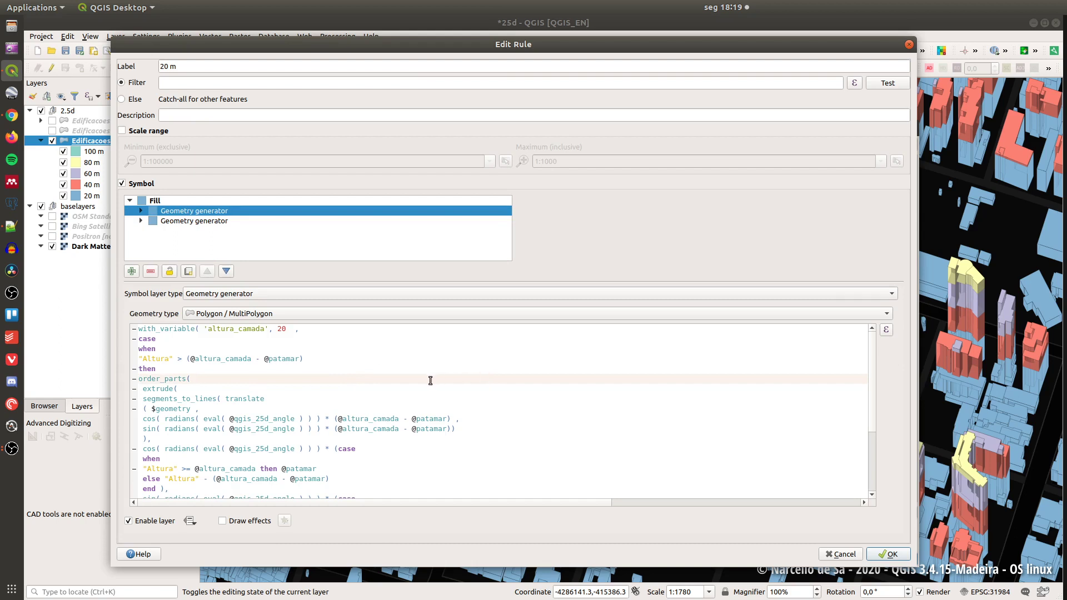
scroll(430, 380, "down", 4)
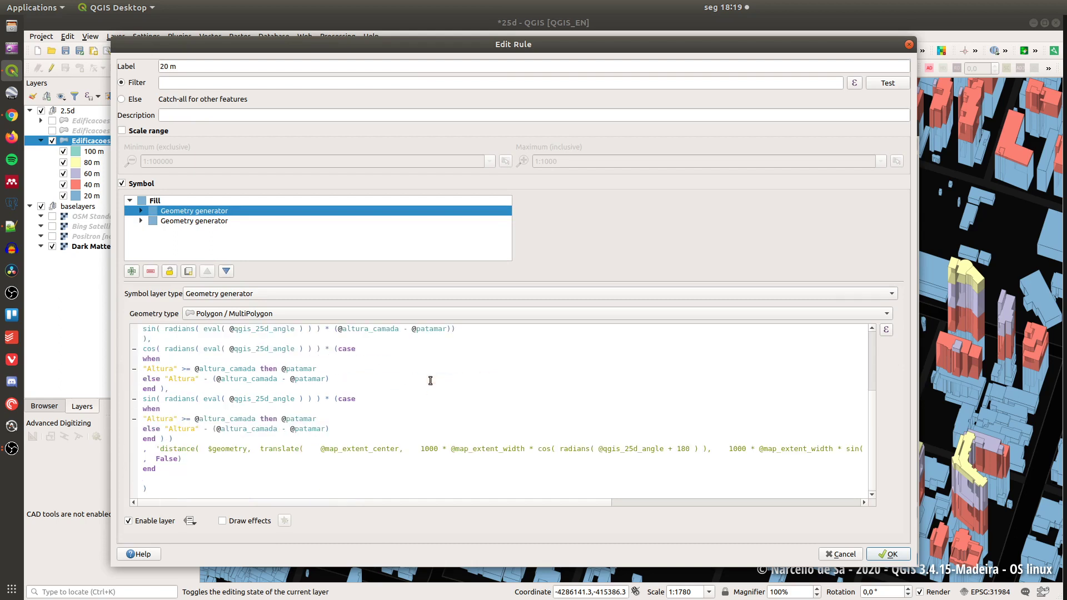
left_click(341, 389)
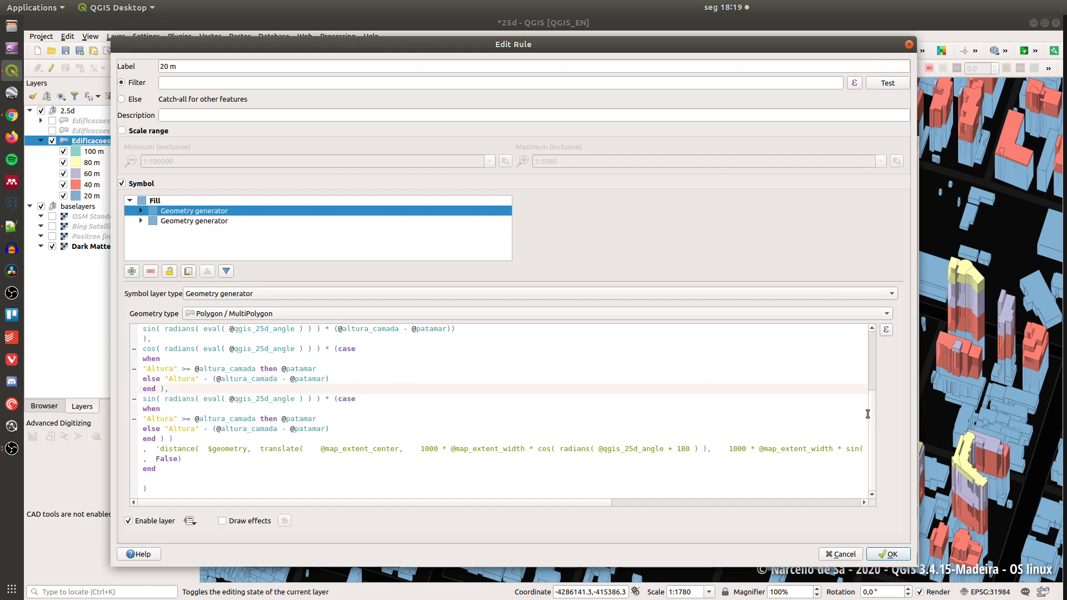
scroll(868, 414, "up", 4)
left_click(282, 330)
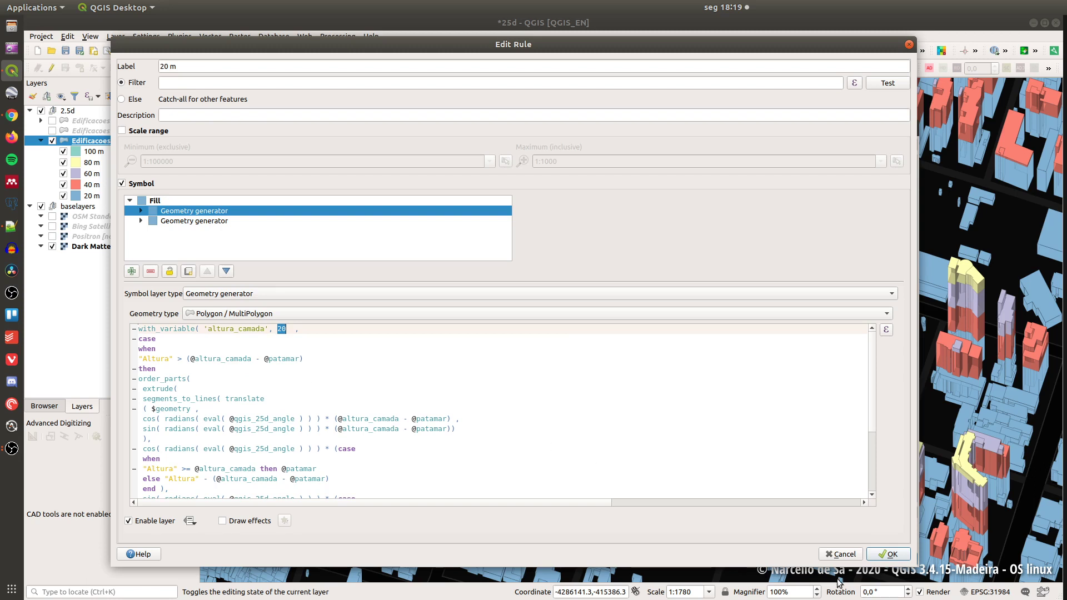
left_click(888, 554)
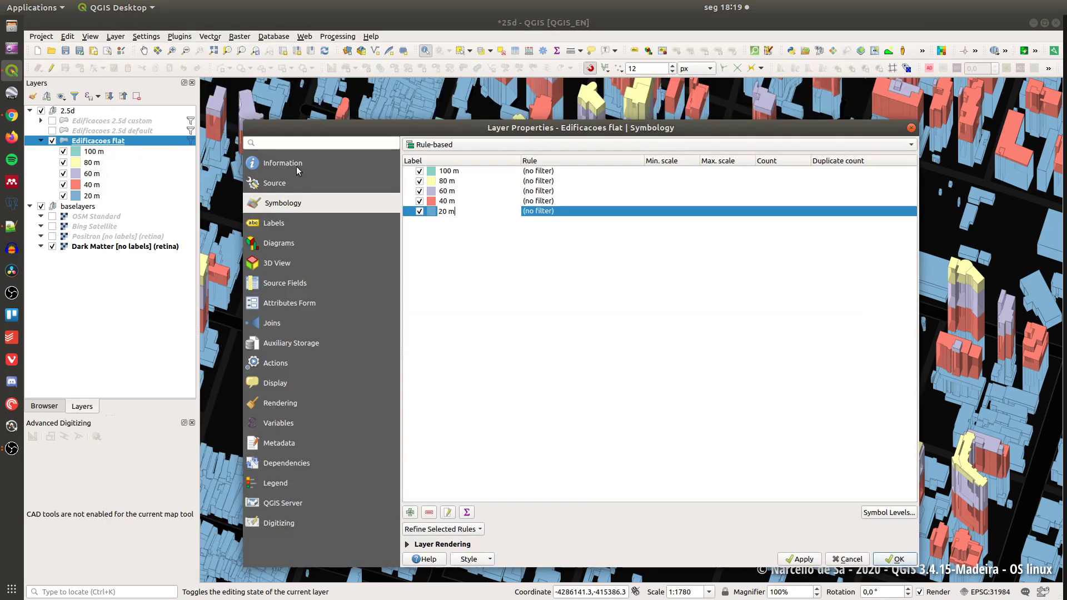
left_click(801, 559)
left_click(895, 559)
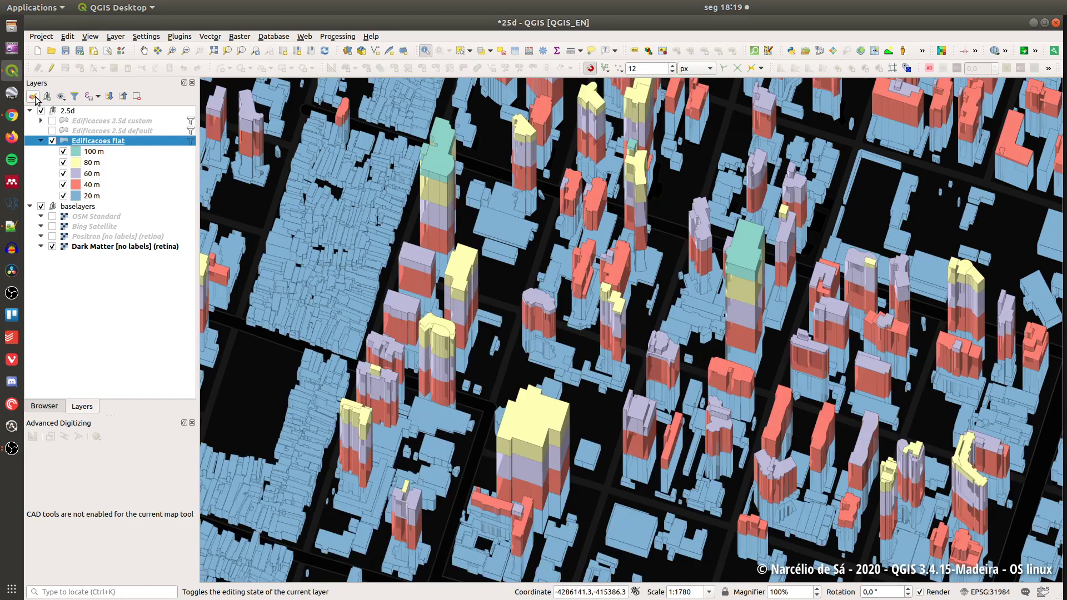
- Show the Layer Styling panel for Edificacoes flat and turn off the 40 m, 60 m, 80 m and 100 m rules
left_click(34, 97)
left_click_drag(685, 164, 786, 164)
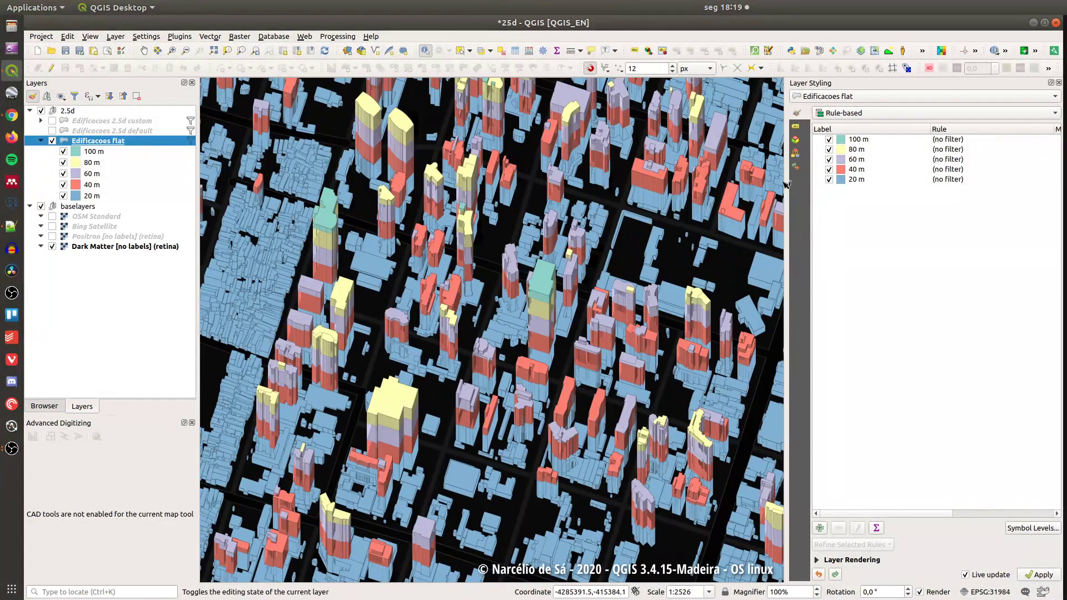
left_click(829, 170)
left_click(829, 160)
left_click(829, 150)
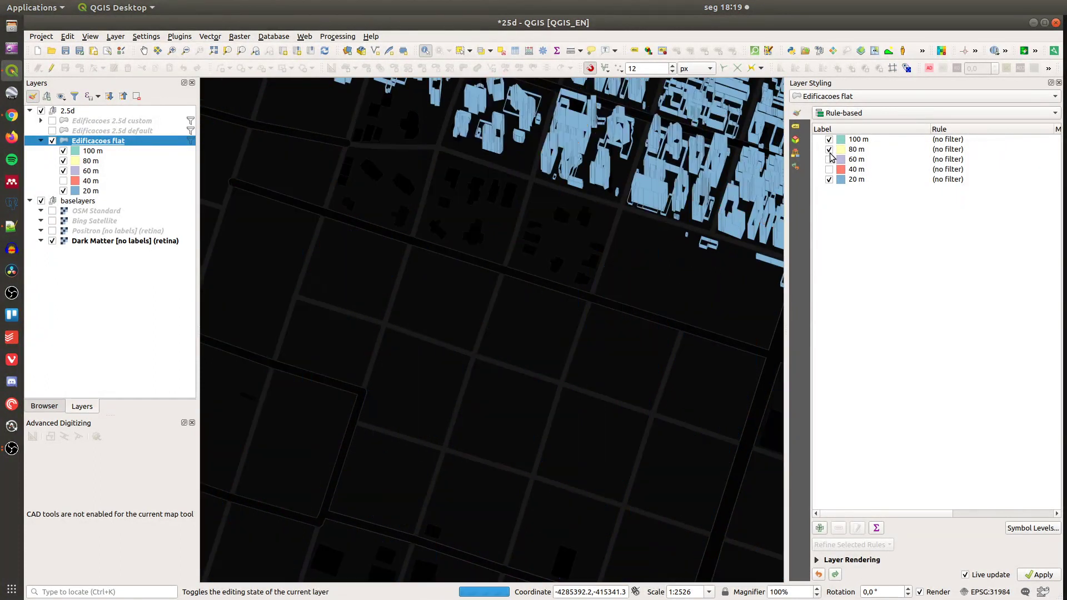
left_click(829, 140)
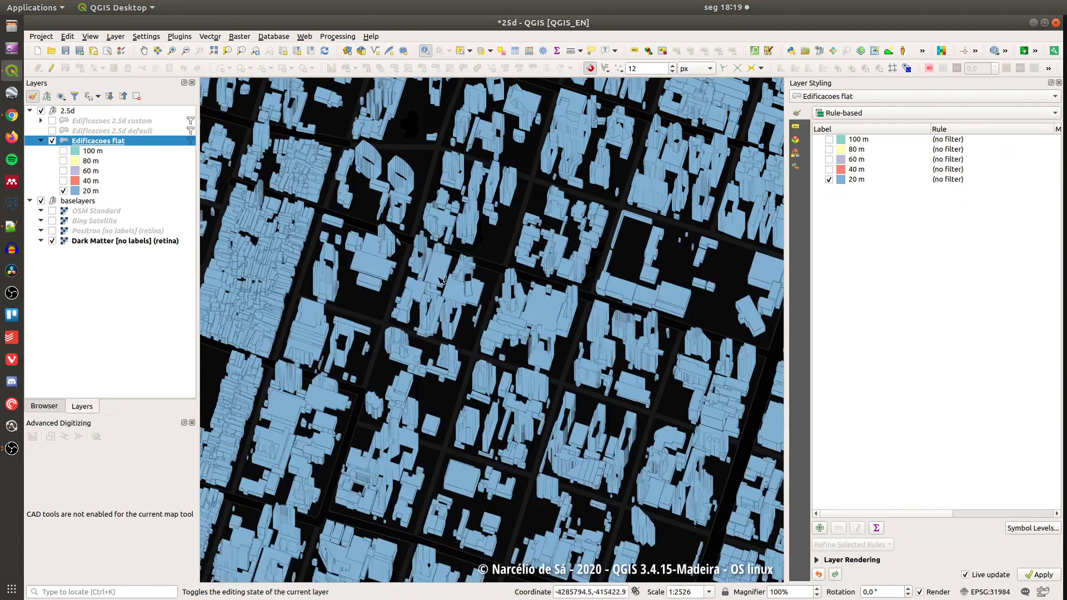
- Try altura_camada values of 60 and 10 in the 20 m rule's first geometry generator expression
left_click(859, 179)
double_click(861, 181)
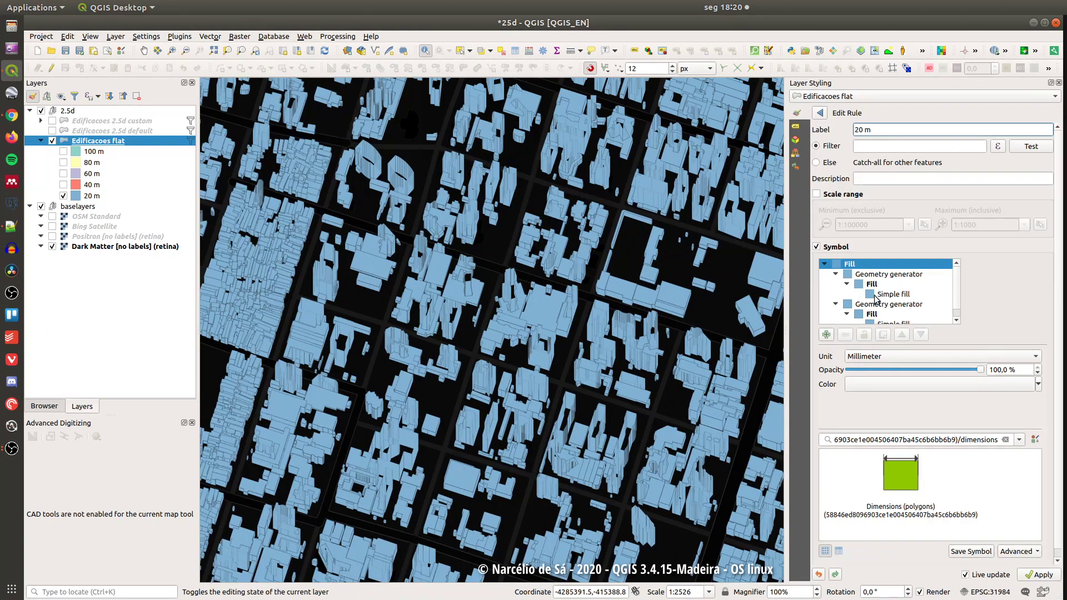
left_click(883, 274)
double_click(977, 392)
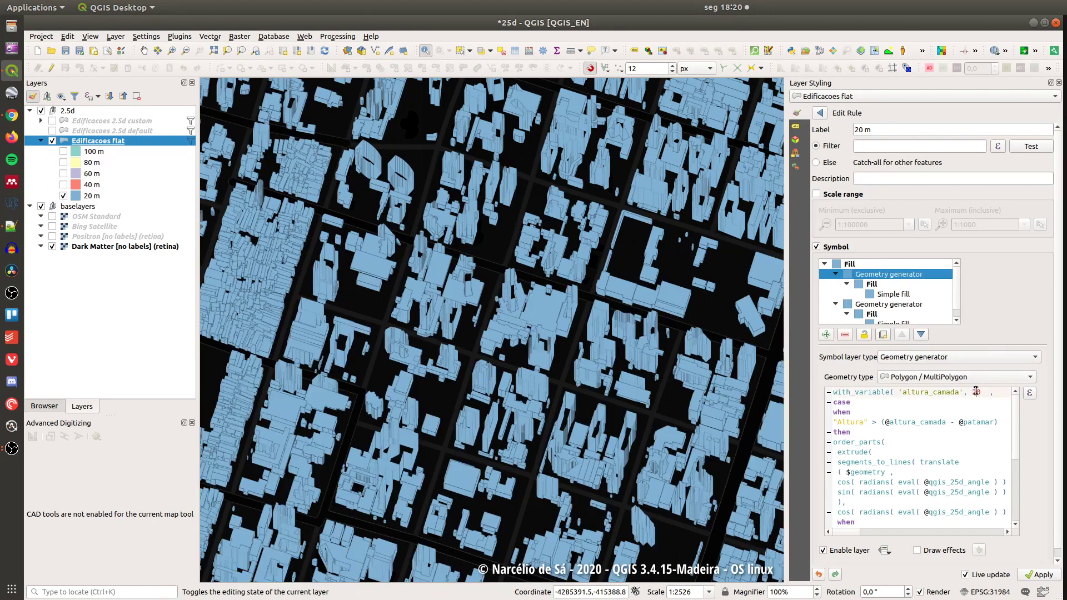
type("60")
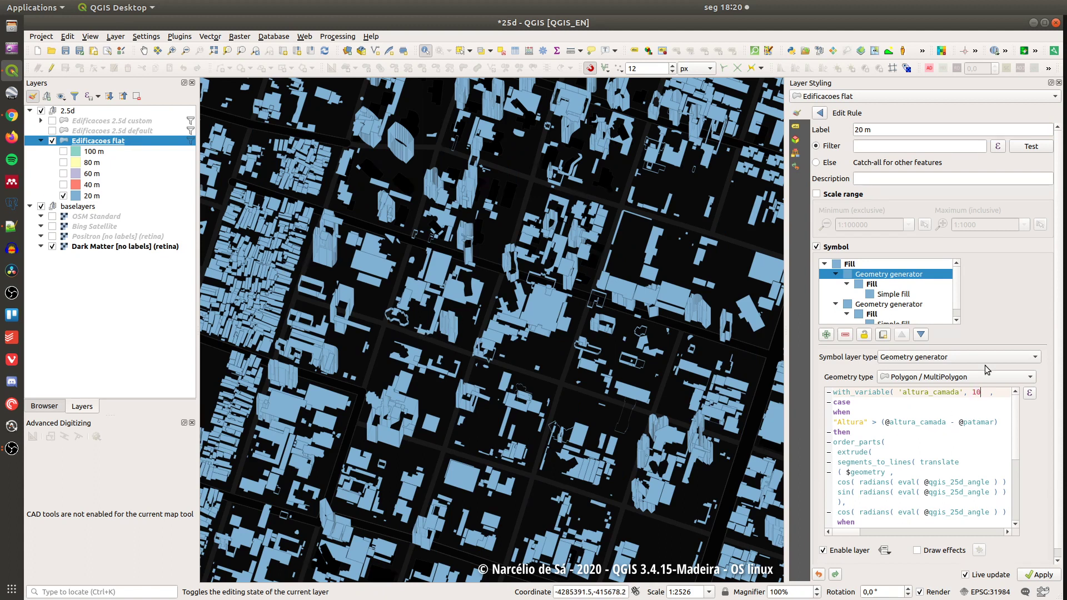
type("10")
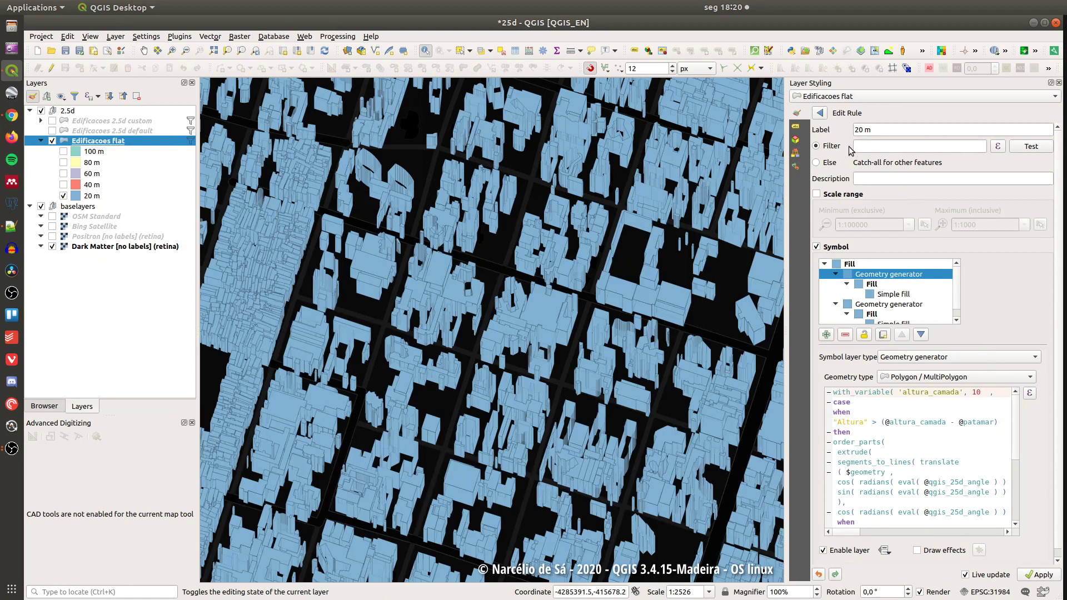
- Return to the rule list and turn on the 40 m rule to compare it with the 20 m level
left_click(821, 114)
left_click(830, 170)
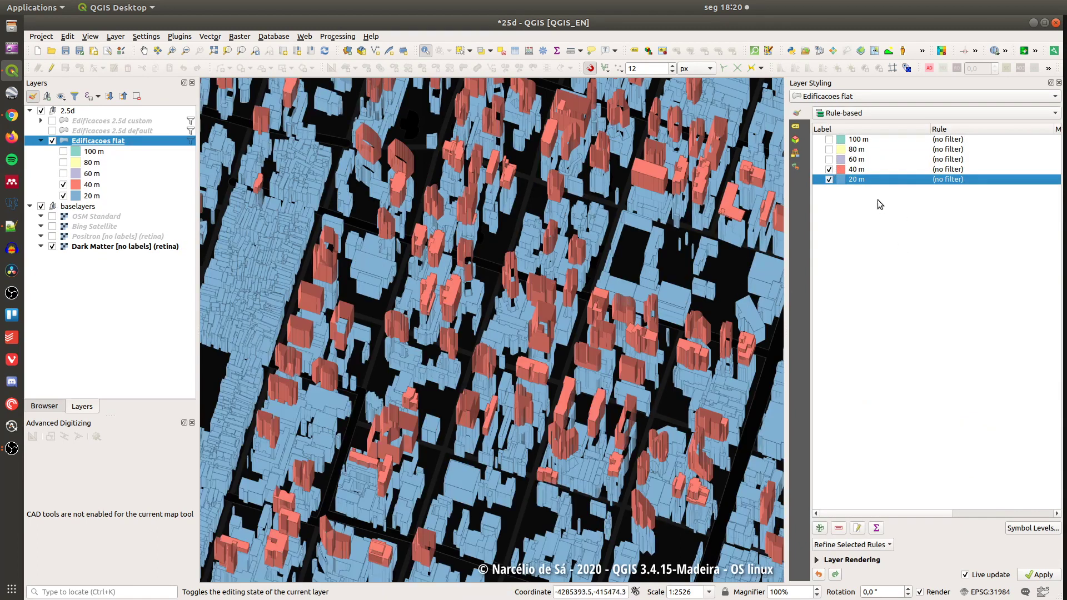
scroll(628, 392, "up", 1)
scroll(628, 392, "up", 1)
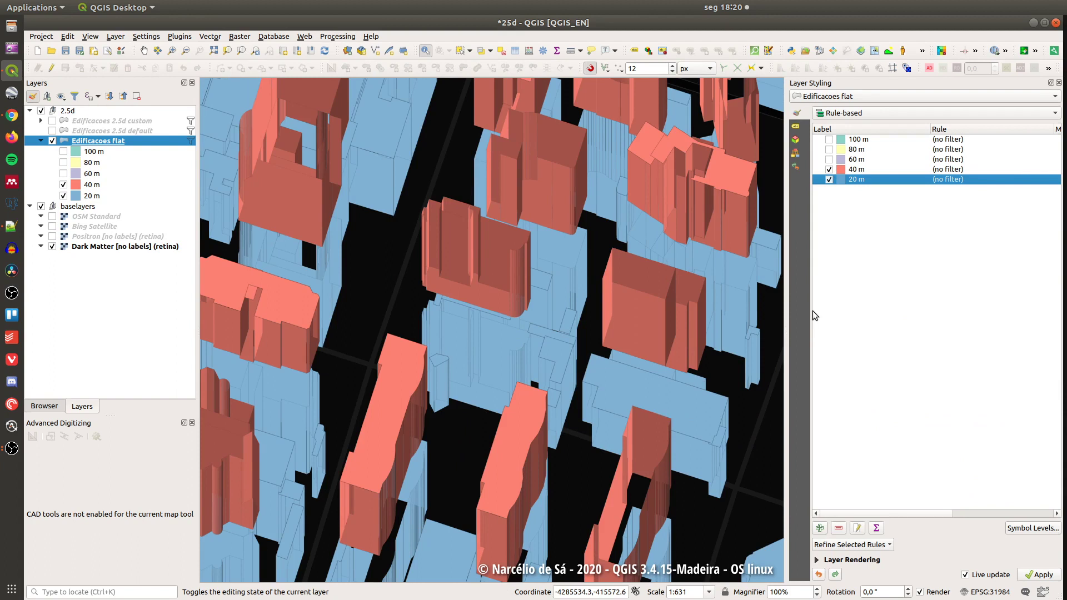
- Set altura_camada to 20 in the 20 m rule's first geometry generator expression
double_click(858, 180)
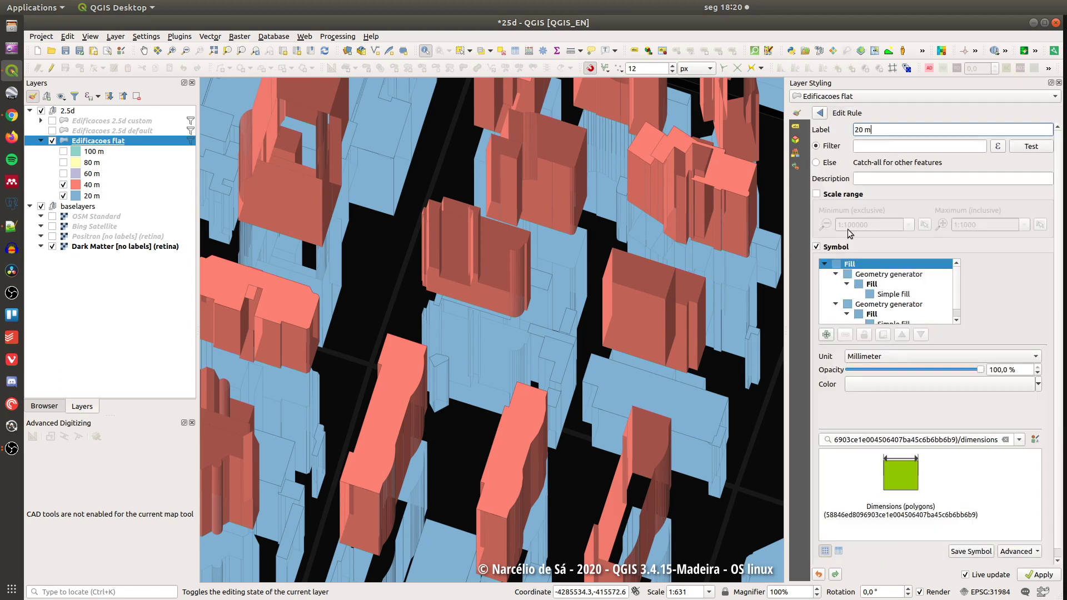
left_click(899, 294)
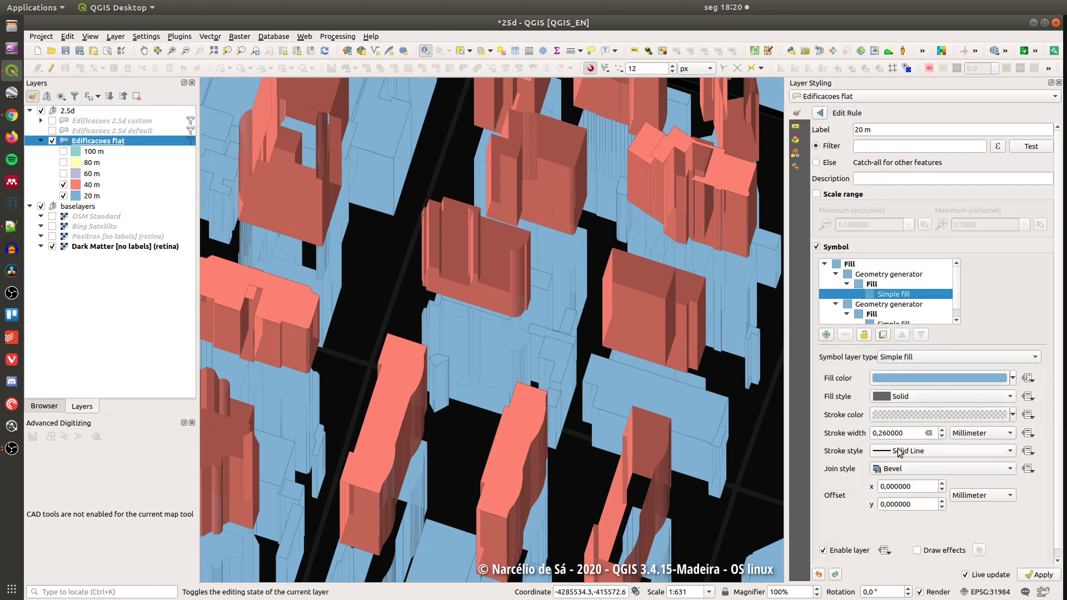
left_click(886, 274)
left_click(977, 393)
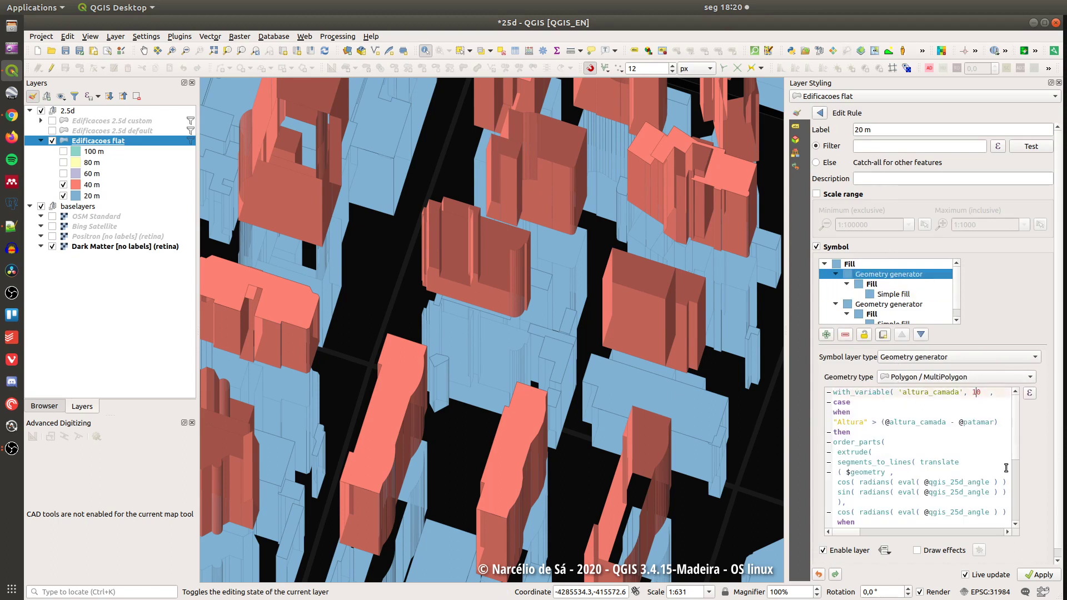
type("20")
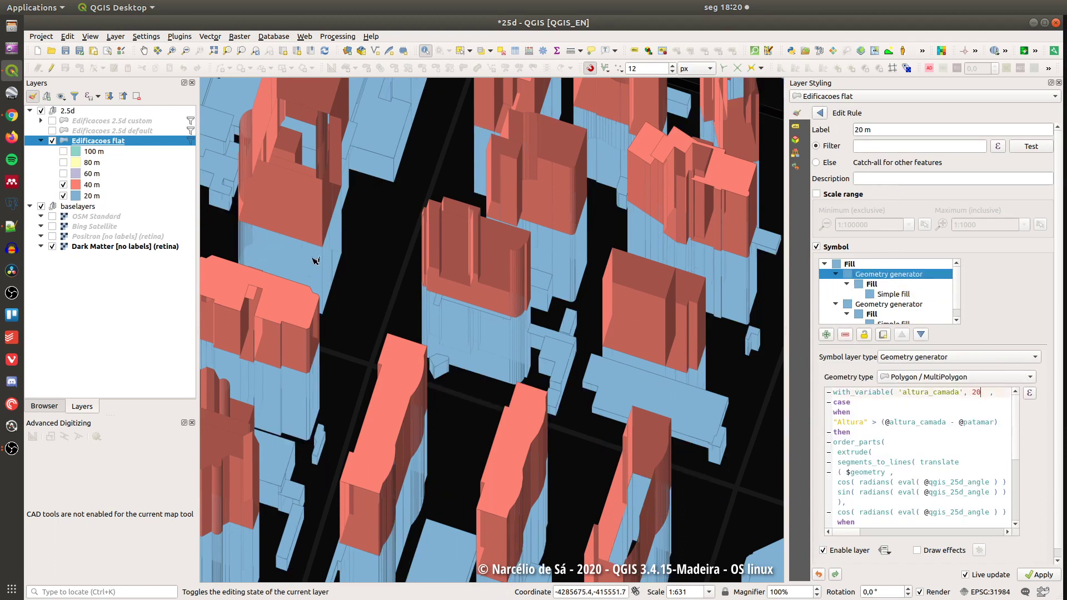
scroll(527, 279, "down", 1)
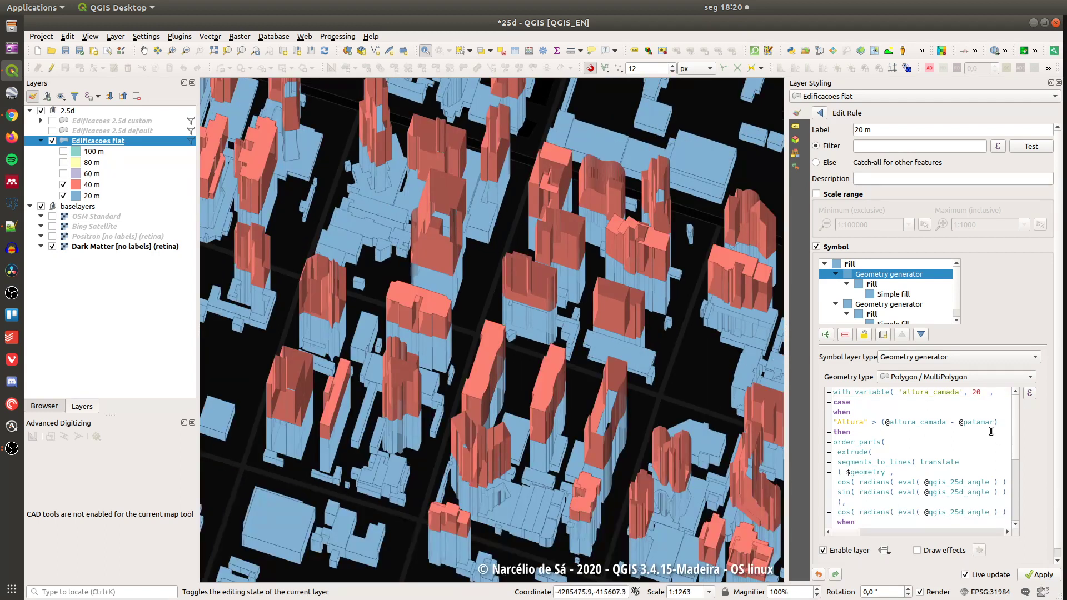
- Examine where the patamar variable and the with_variable altura_camada definition are used in the 20 m rule's geometry expression
double_click(967, 422)
left_click(918, 431)
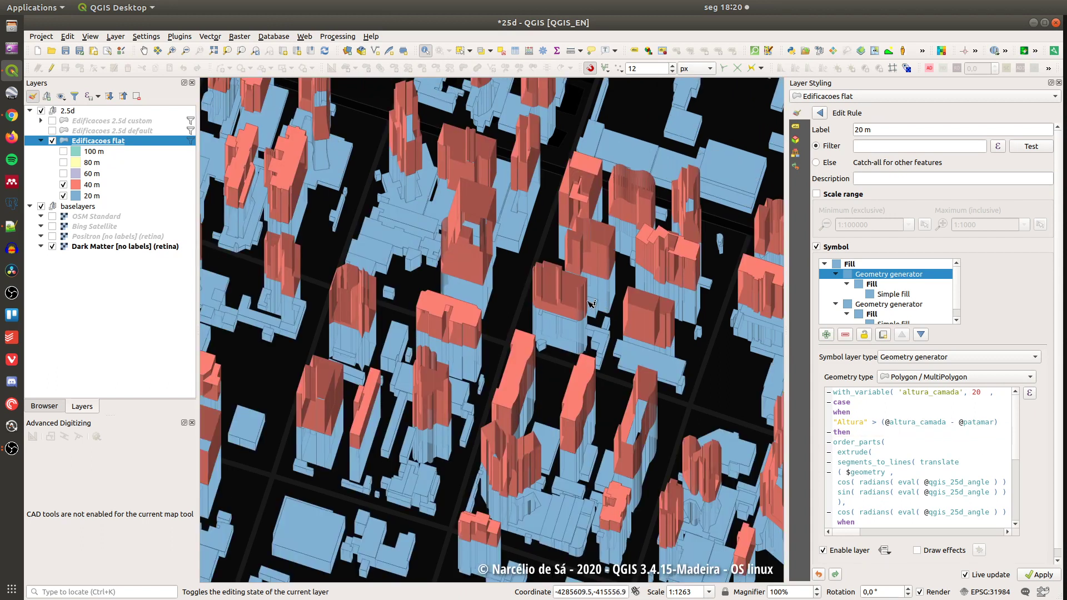
scroll(589, 304, "down", 1)
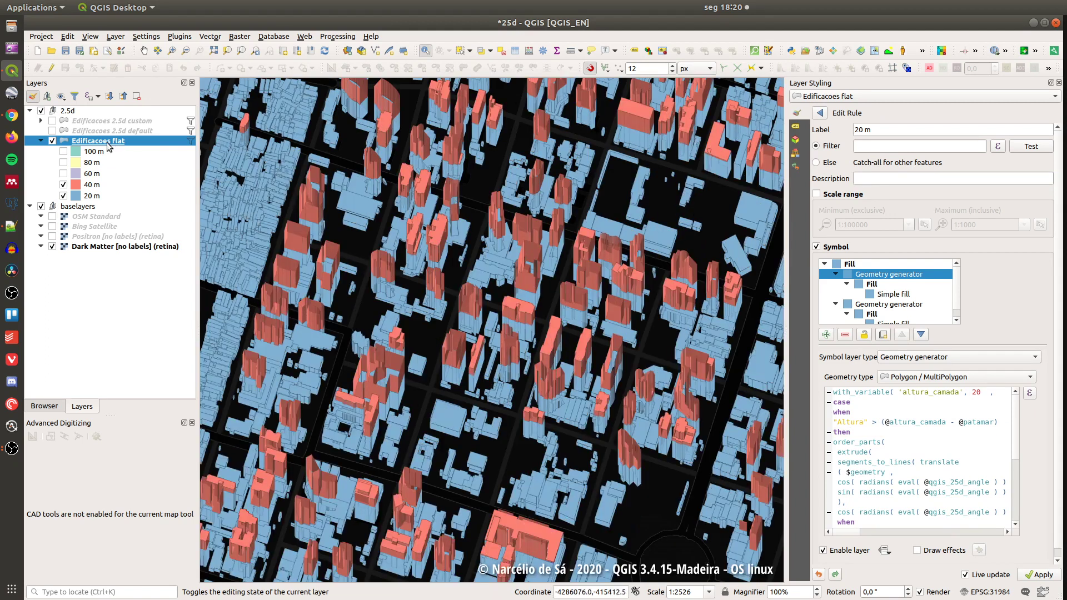
double_click(867, 393)
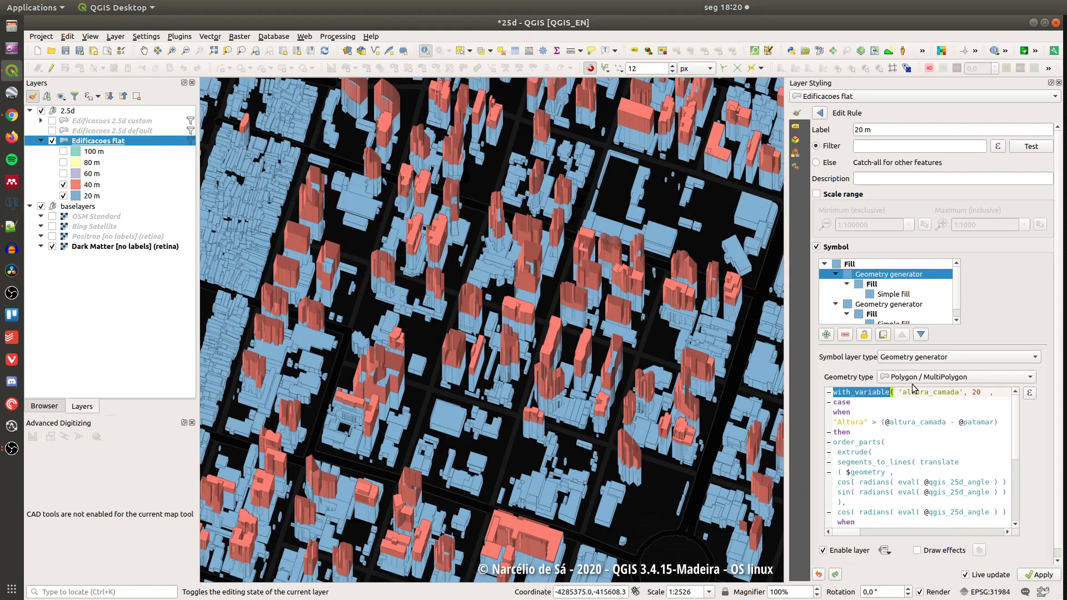
double_click(916, 391)
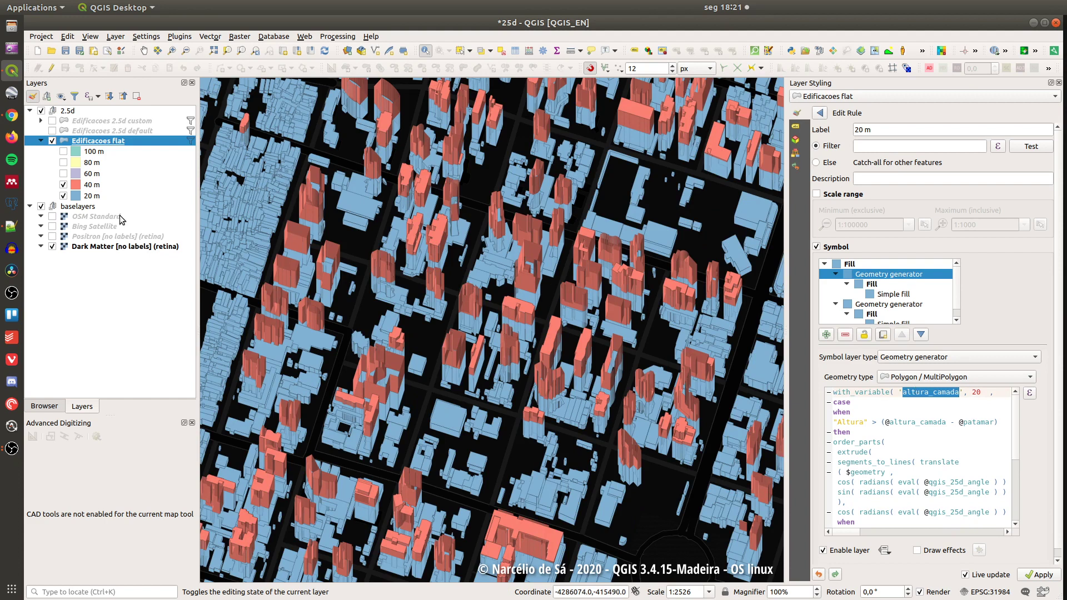
- Open the Edificacoes flat layer's variables and inspect the patamar variable and the 2.5D angle variable
right_click(118, 146)
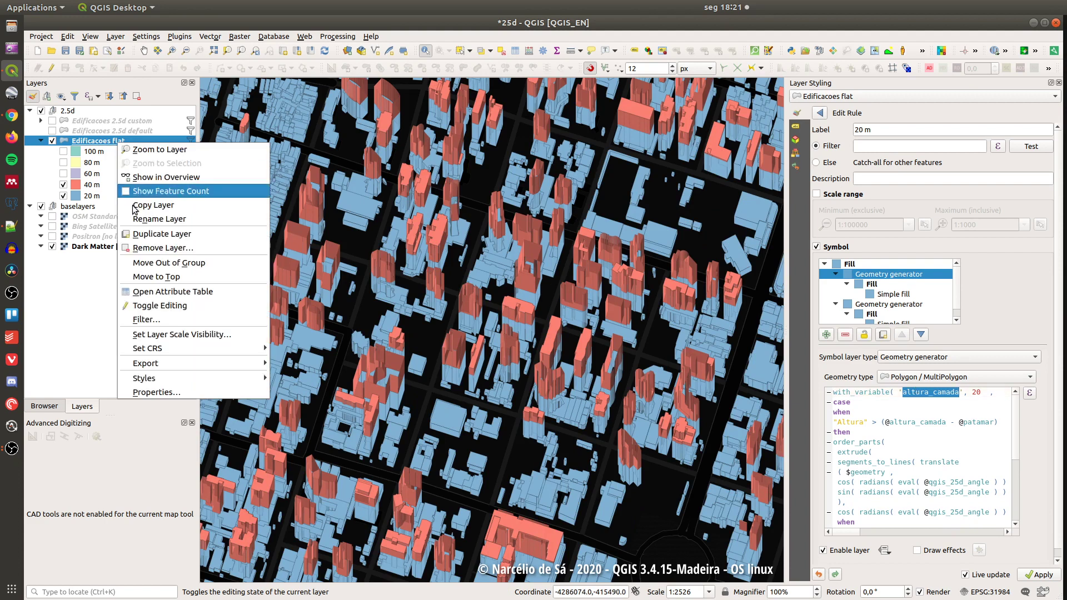
left_click(156, 393)
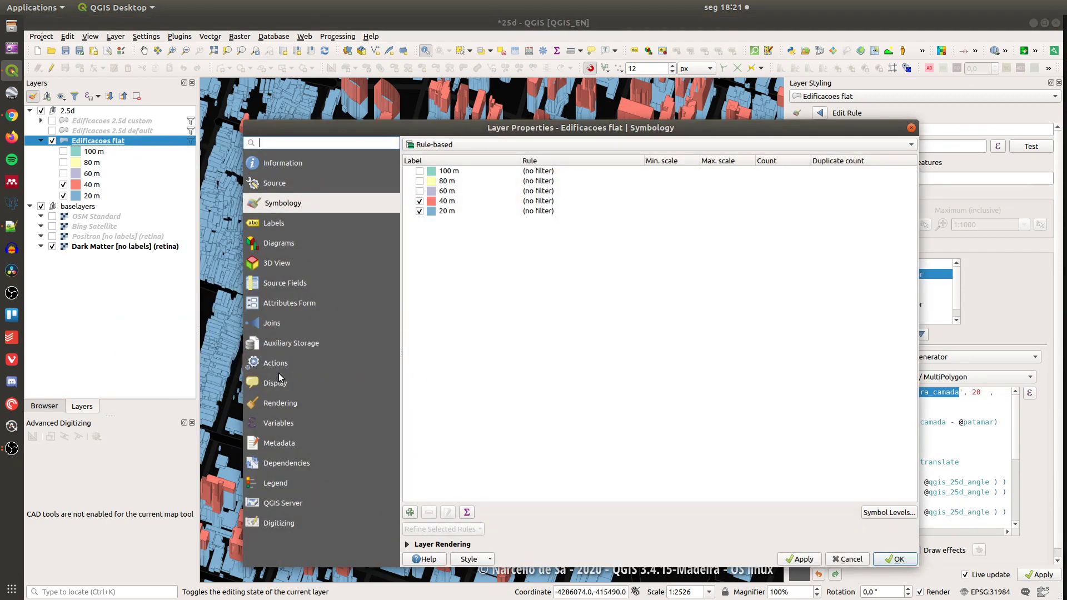
left_click(294, 426)
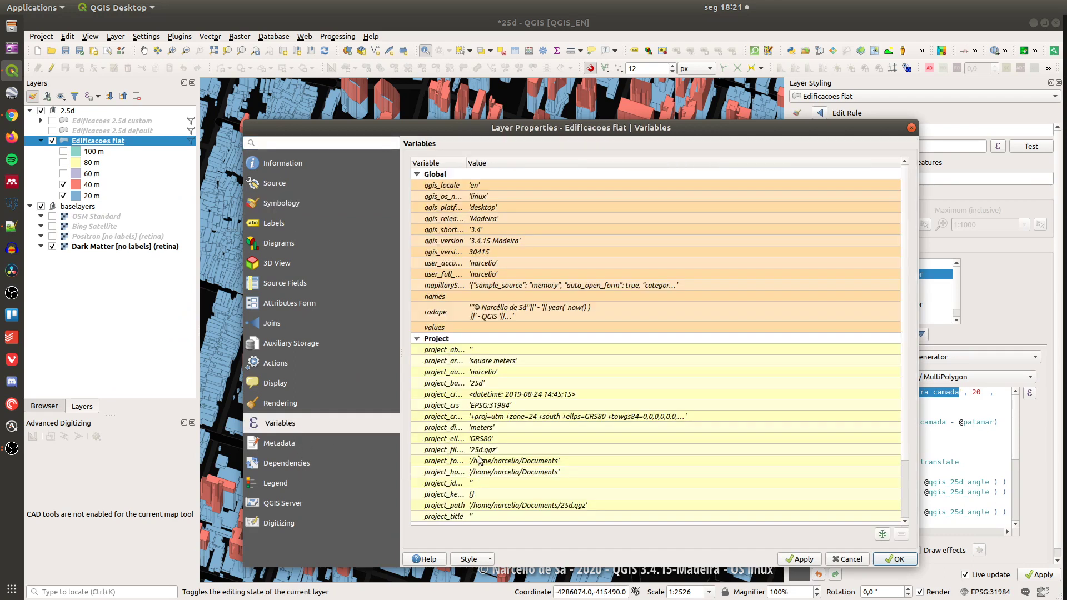
scroll(481, 464, "down", 2)
double_click(452, 517)
double_click(448, 506)
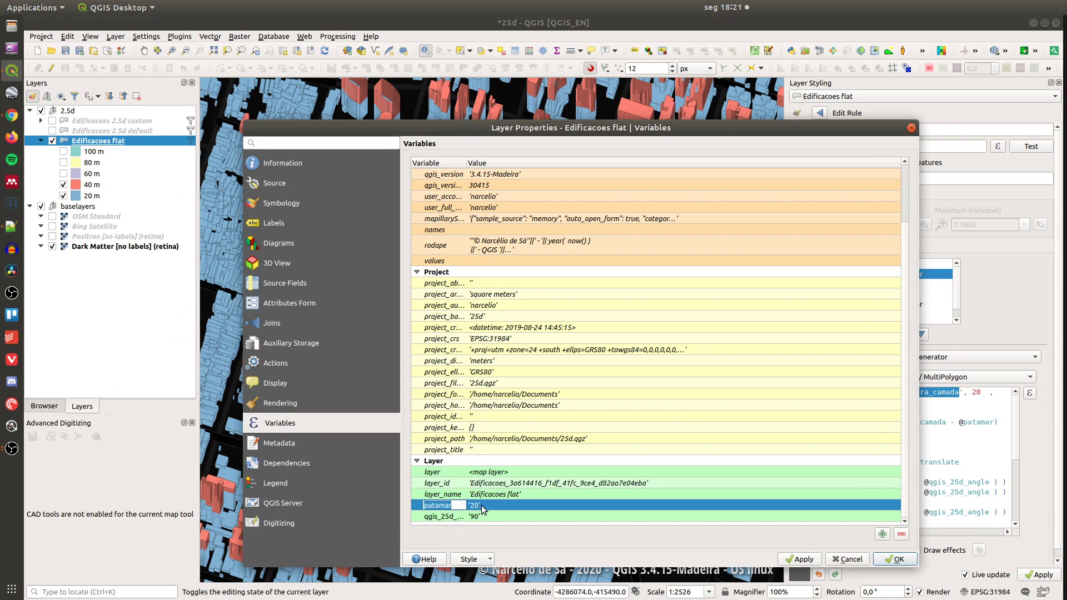
- Set the Edificacoes flat layer's patamar variable to 10 and apply it
double_click(477, 506)
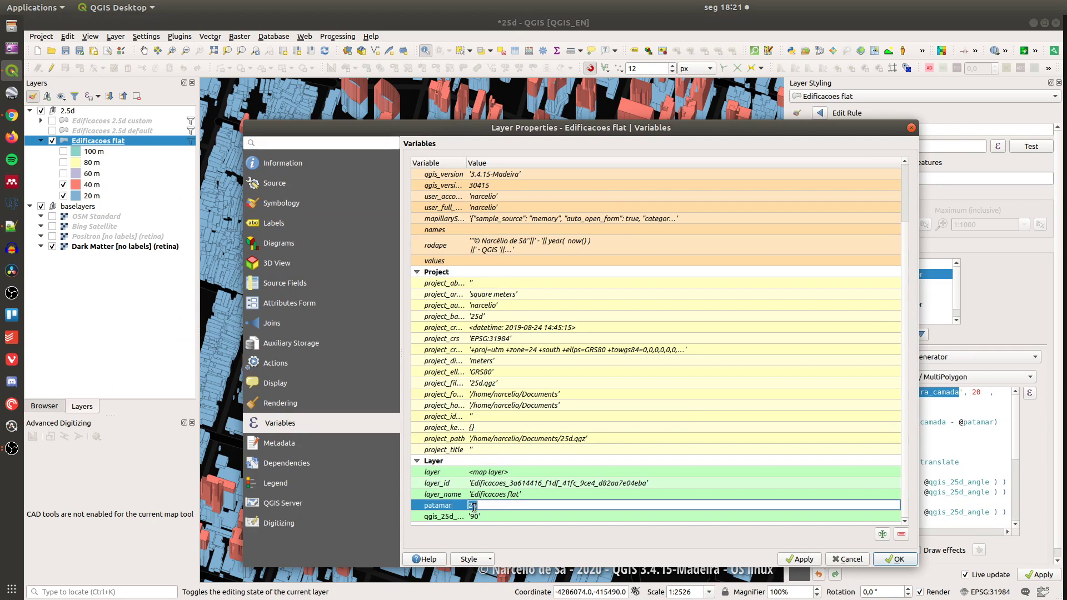
type("10")
left_click(813, 560)
left_click(896, 559)
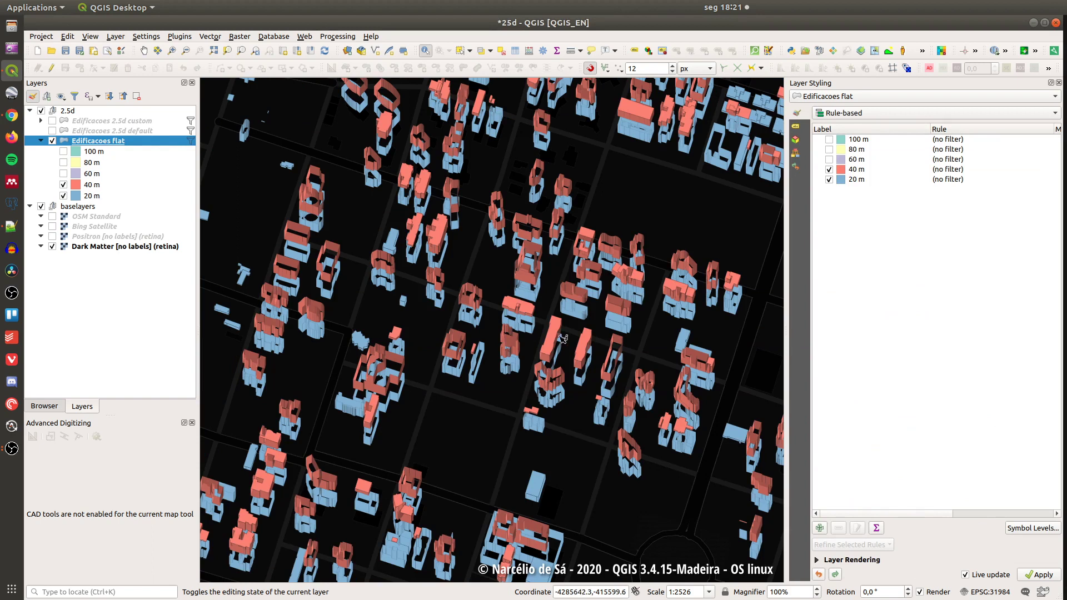
- Examine how the 20 m and 40 m building levels are drawn across the map with patamar at 10
scroll(642, 333, "up", 1)
scroll(466, 373, "down", 1)
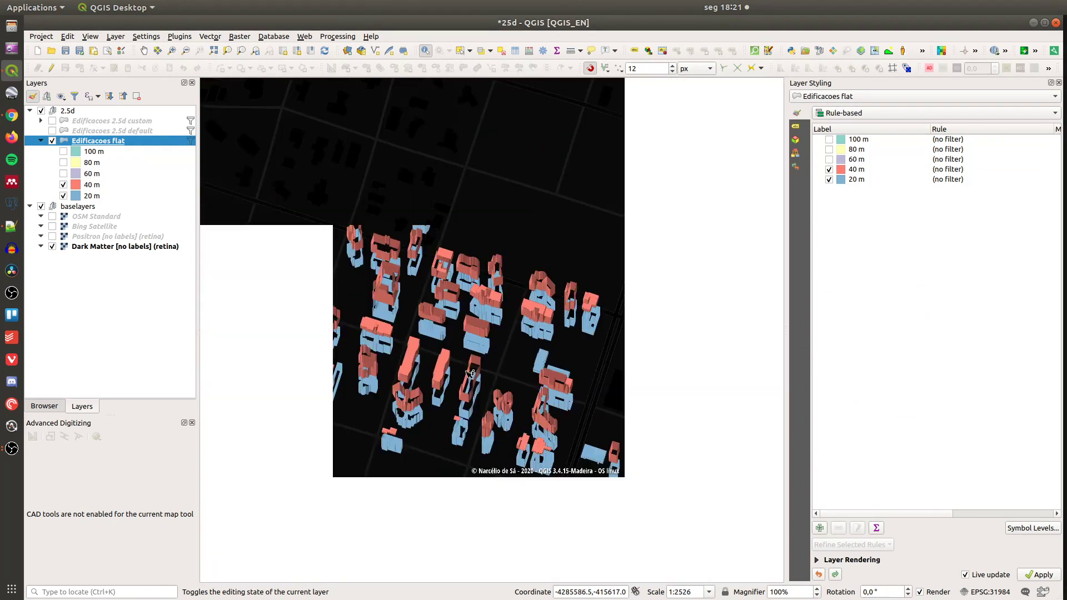
scroll(582, 309, "down", 1)
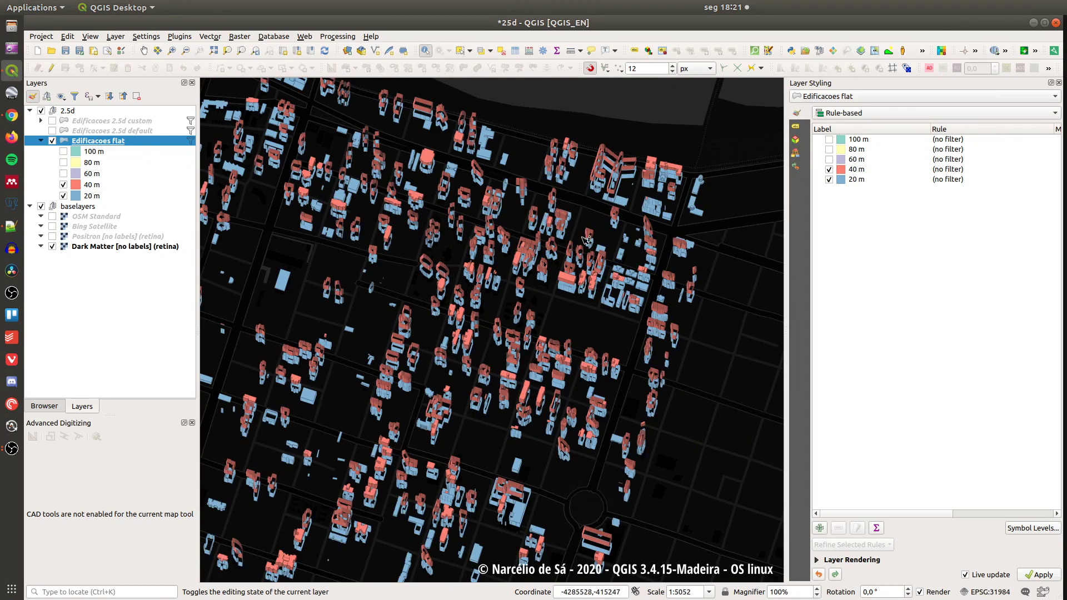
left_click_drag(554, 496, 590, 350)
scroll(525, 375, "up", 1)
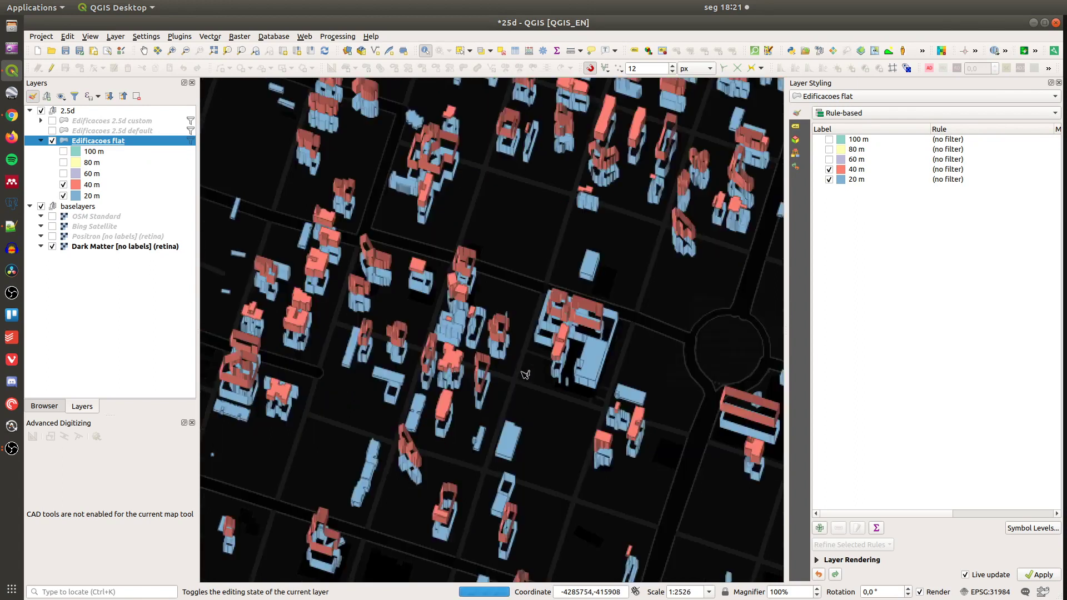
left_click_drag(570, 321, 511, 319)
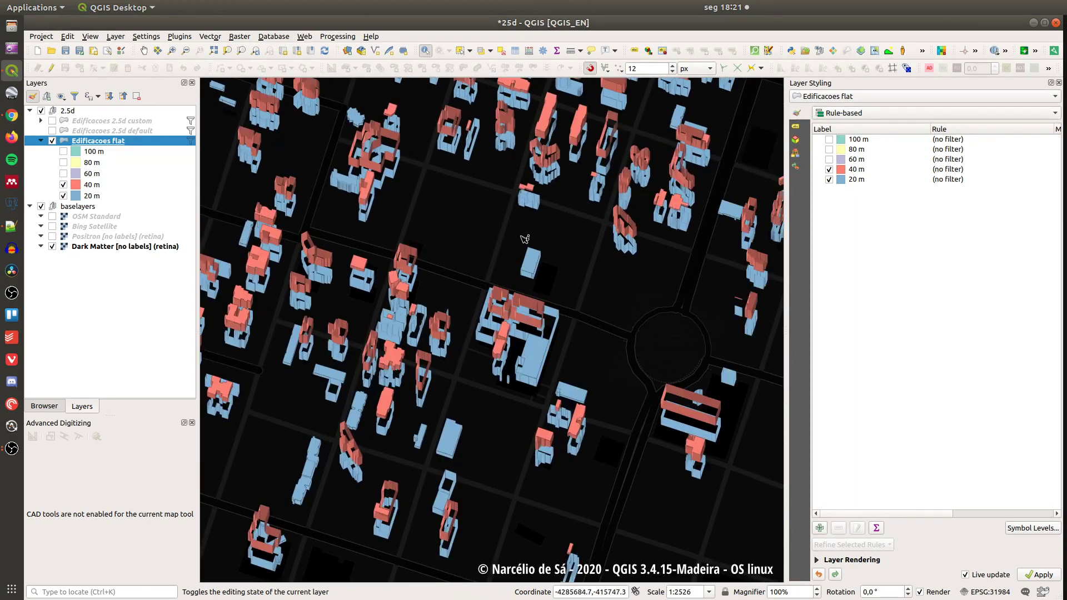
left_click_drag(521, 236, 473, 363)
right_click(97, 141)
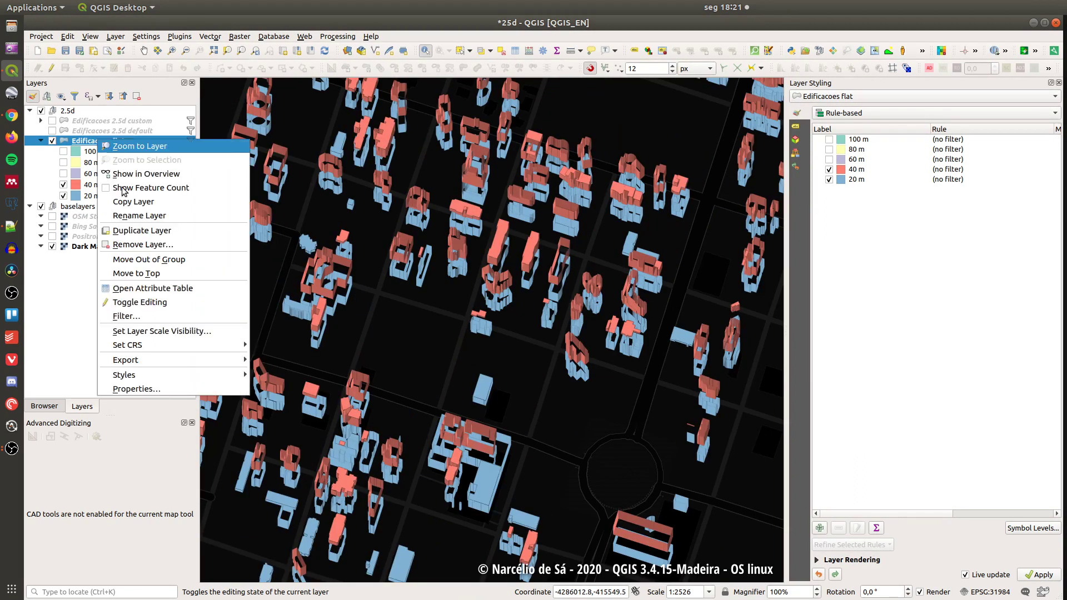
left_click(938, 226)
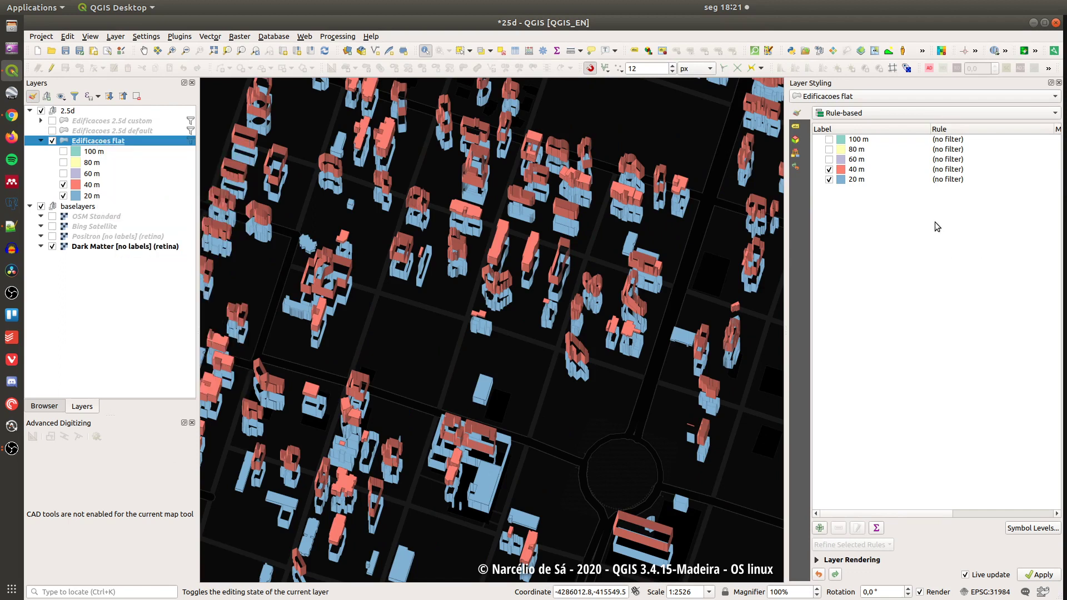
left_click(865, 179)
left_click(857, 150)
left_click(858, 140)
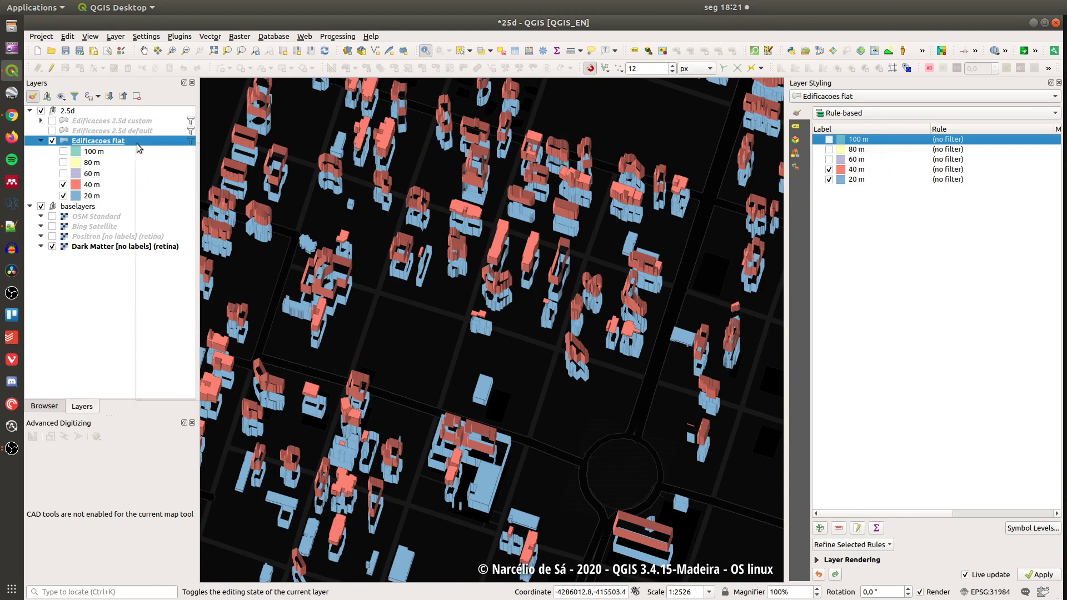
scroll(767, 343, "down", 3)
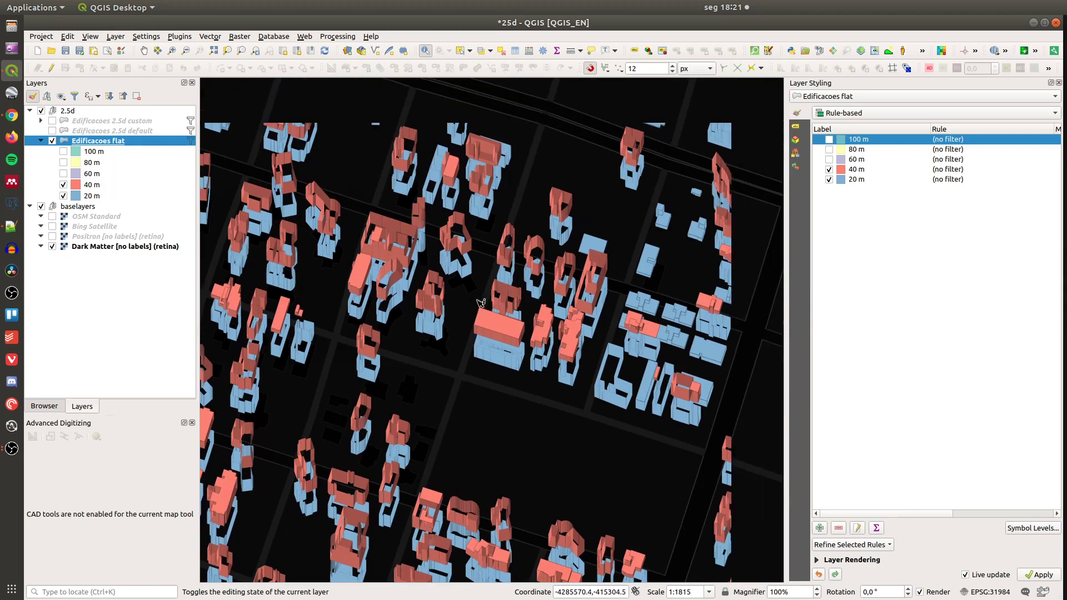
- Reopen the Edificacoes flat layer's variables and set patamar back to 20
right_click(84, 143)
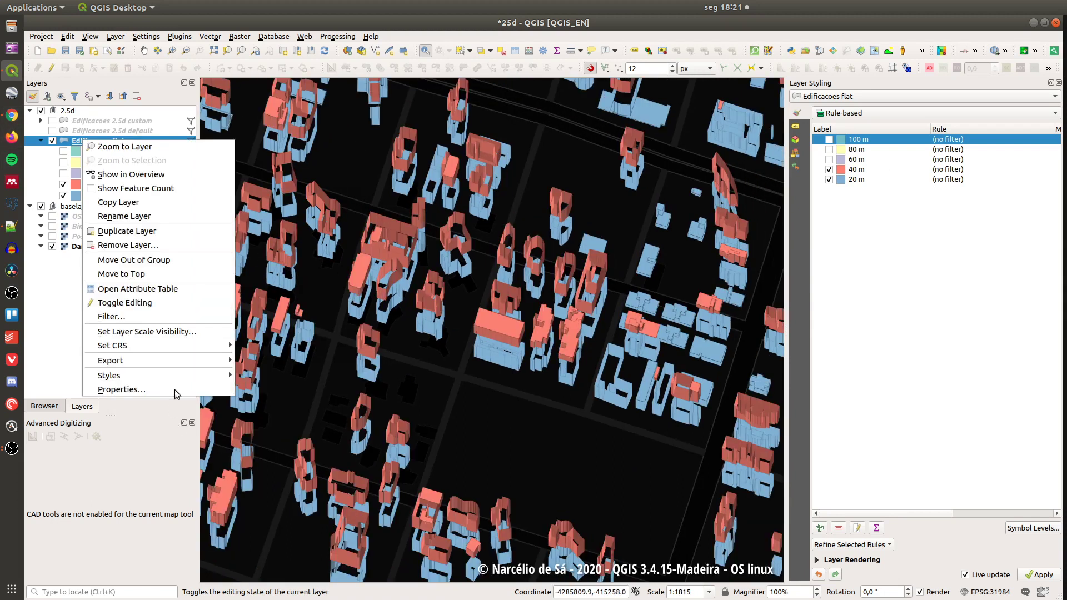
left_click(181, 390)
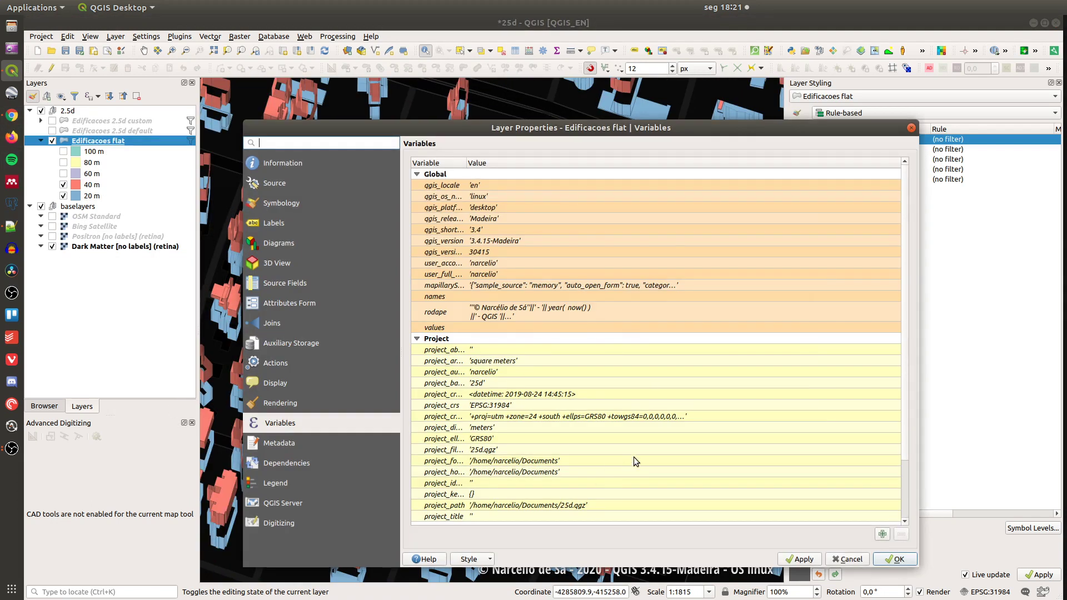
scroll(628, 456, "down", 2)
double_click(475, 506)
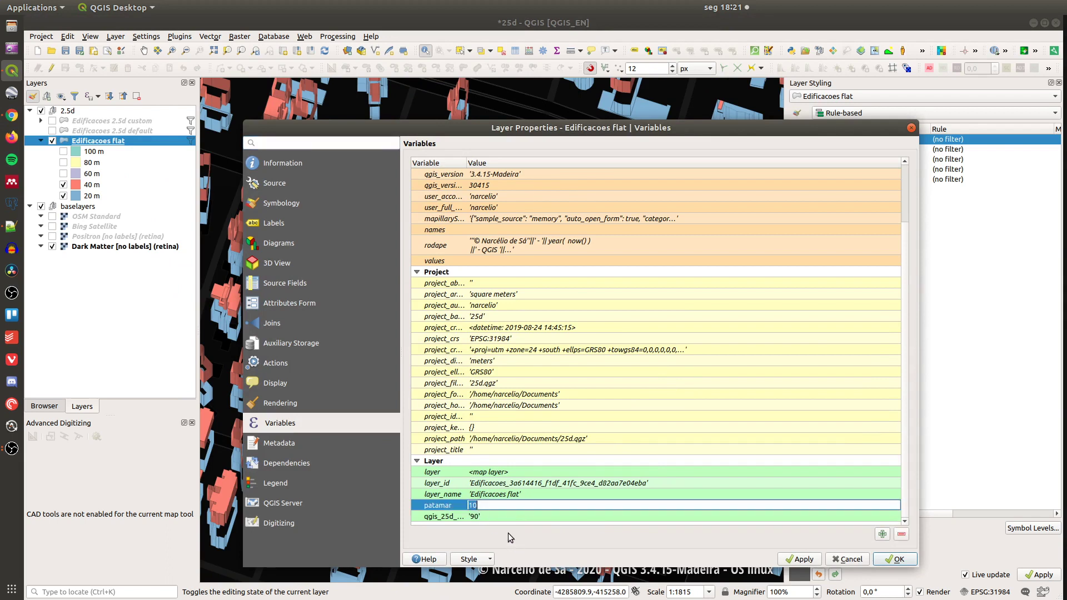
type("20")
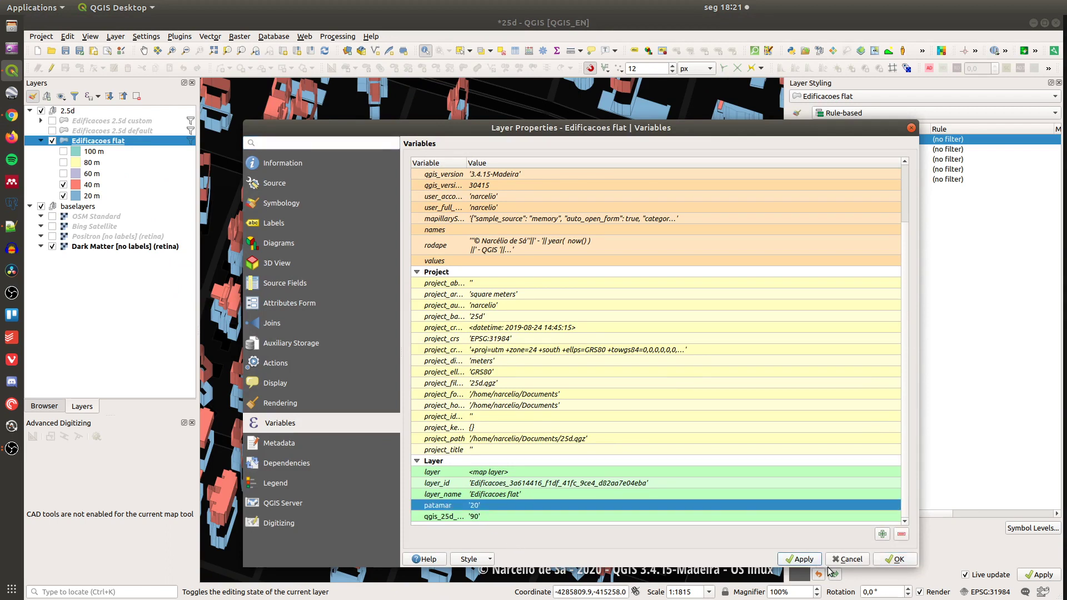
left_click(896, 559)
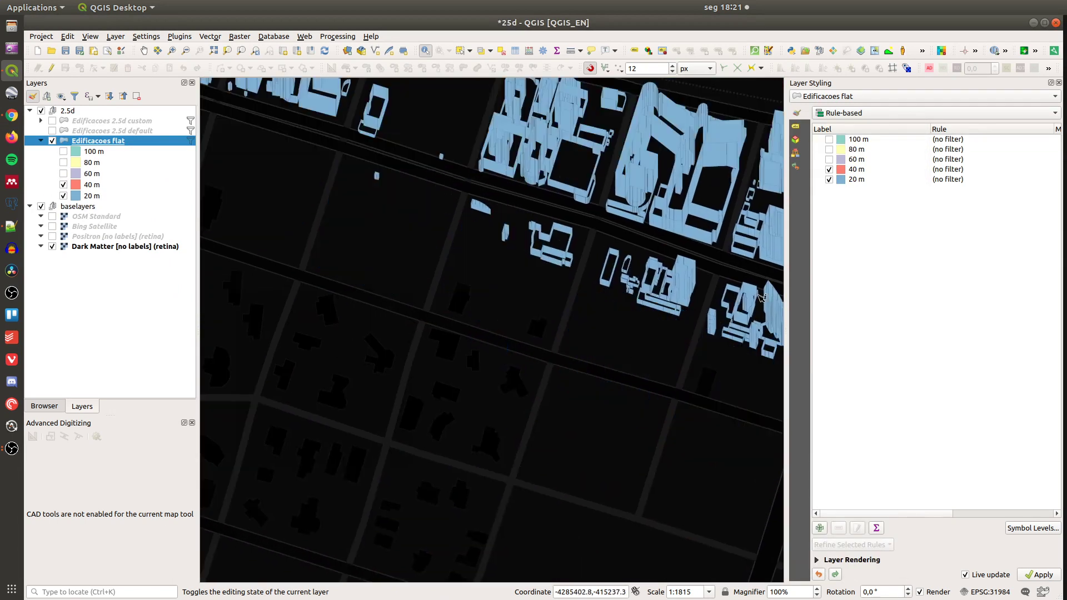
- Turn on the 60 m, 80 m and 100 m rules of the Edificacoes flat layer
left_click(829, 160)
left_click(829, 140)
left_click(829, 150)
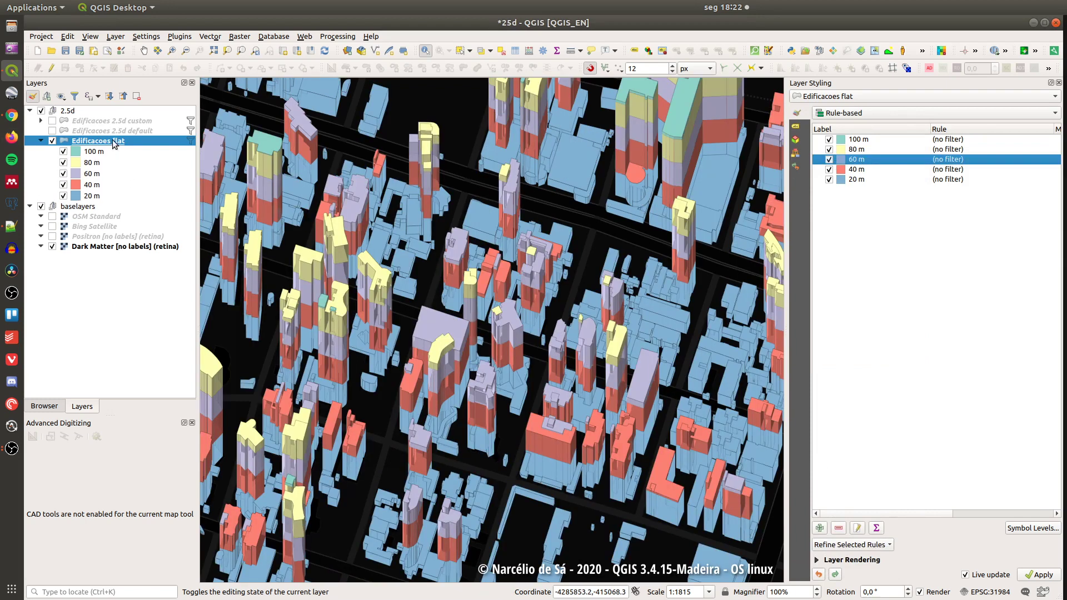
- Set the layer's patamar variable to 10 with all five rules on and inspect the tall buildings up close
right_click(114, 143)
left_click(211, 388)
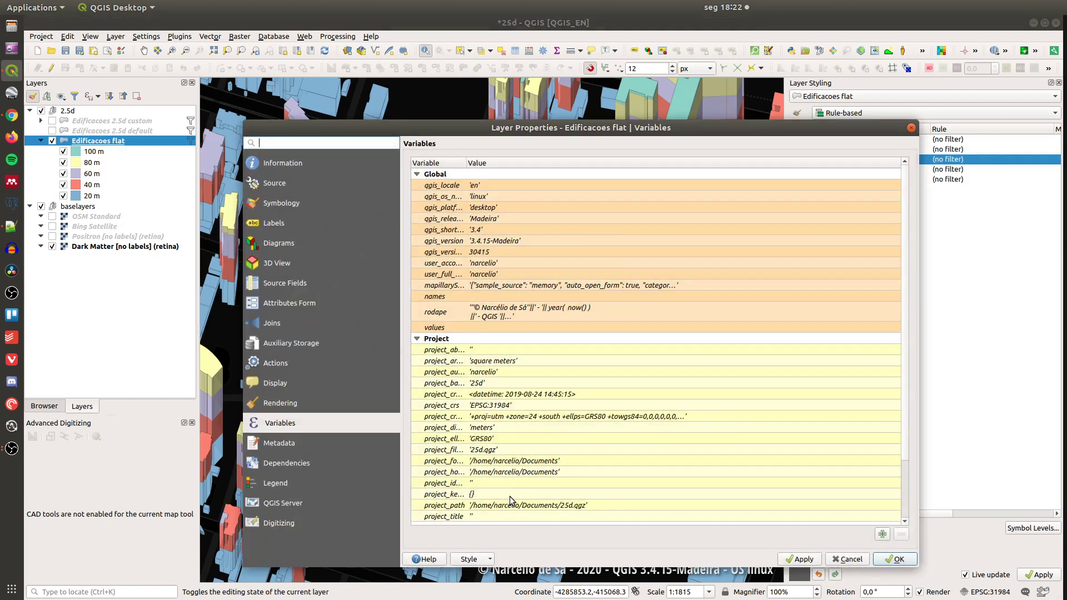
scroll(510, 499, "down", 2)
double_click(499, 505)
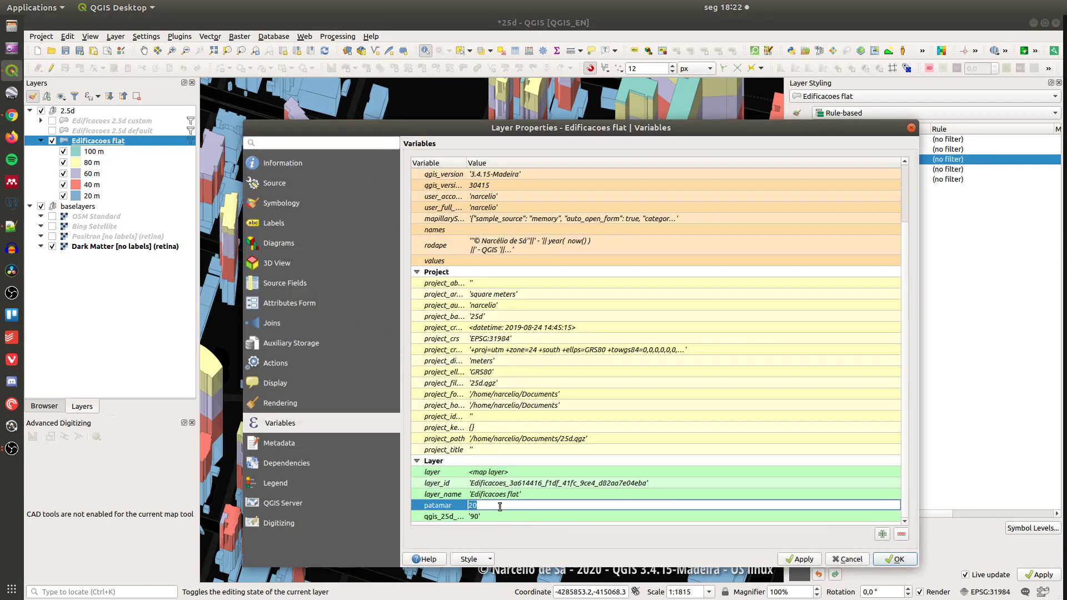
type("10")
left_click(799, 560)
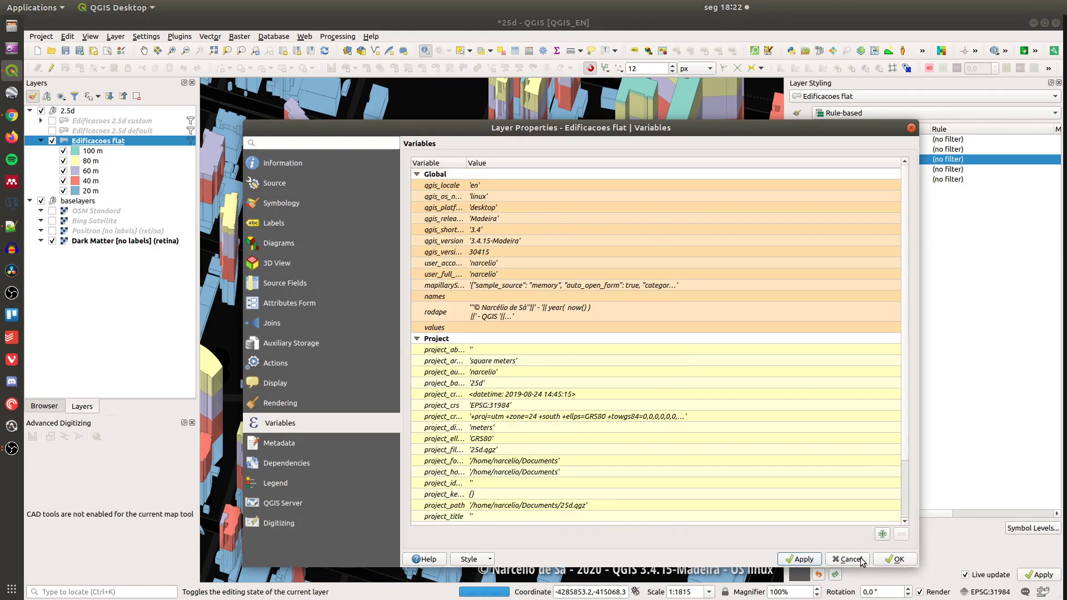
left_click(888, 559)
left_click_drag(673, 145, 390, 441)
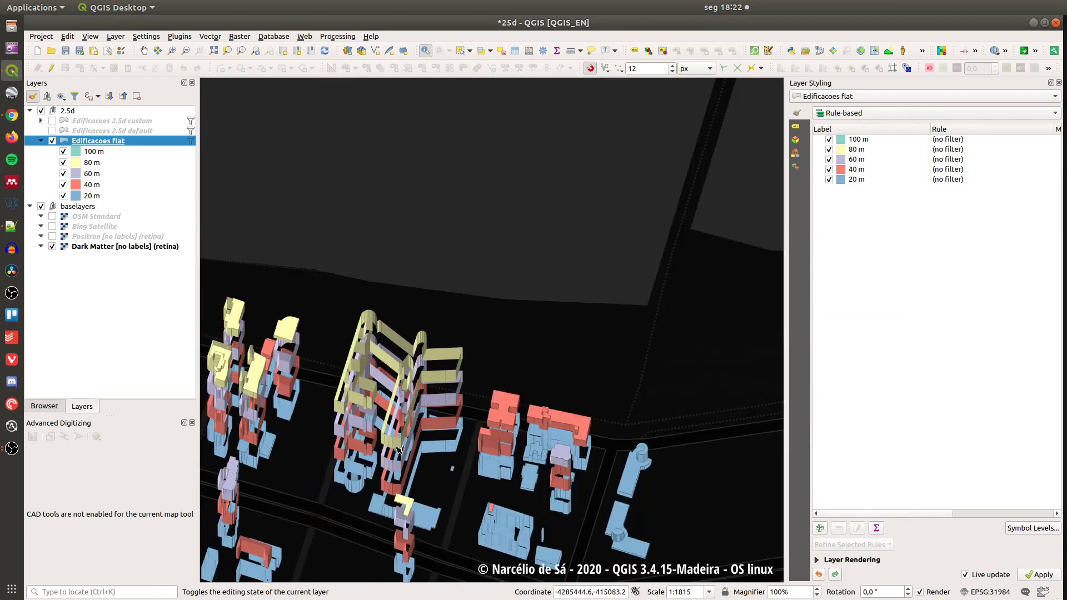
scroll(396, 470, "up", 1)
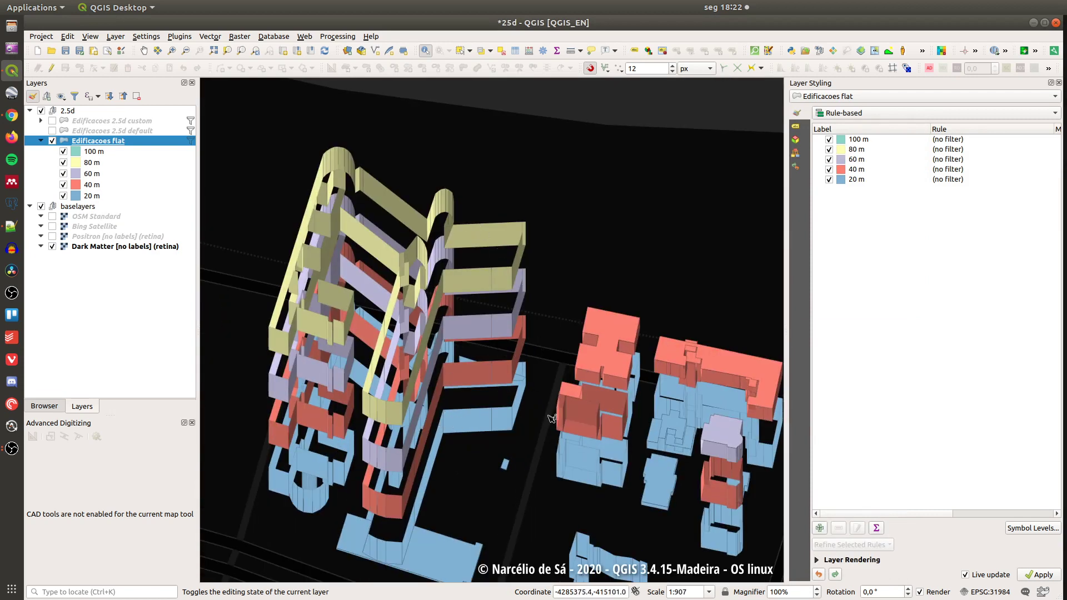
scroll(507, 488, "down", 1)
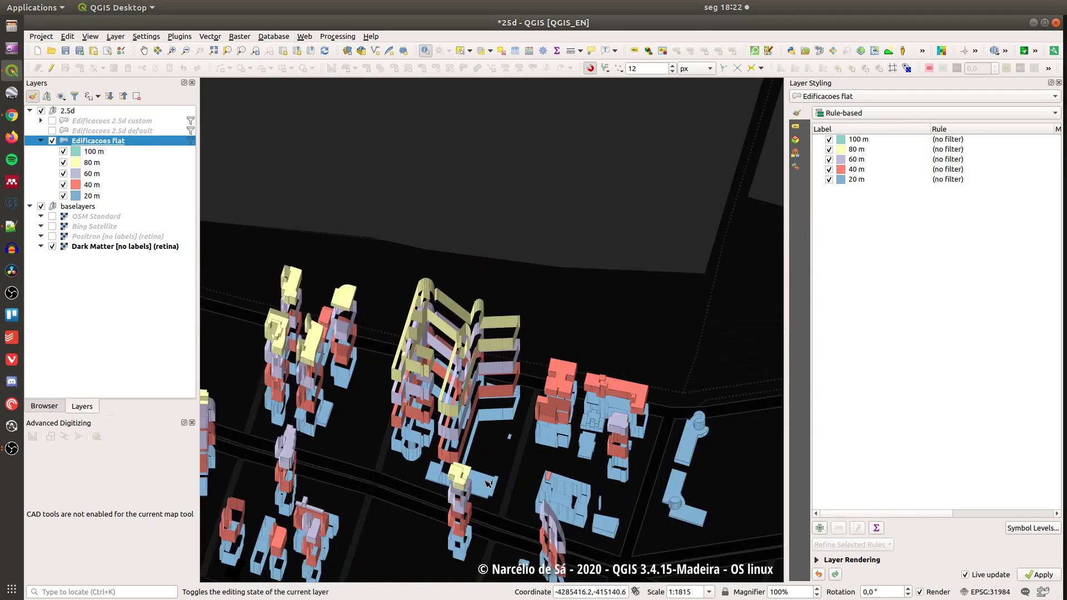
- Set the Edificacoes flat layer's patamar variable to 20 and apply it
right_click(99, 142)
key("Return")
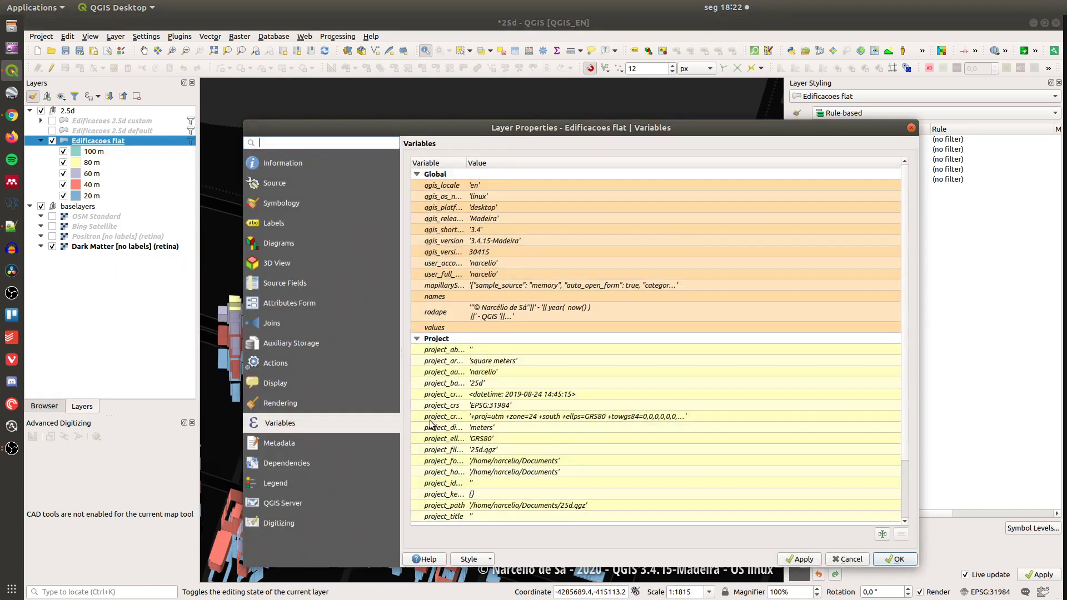
scroll(499, 503, "down", 5)
double_click(499, 505)
type("20")
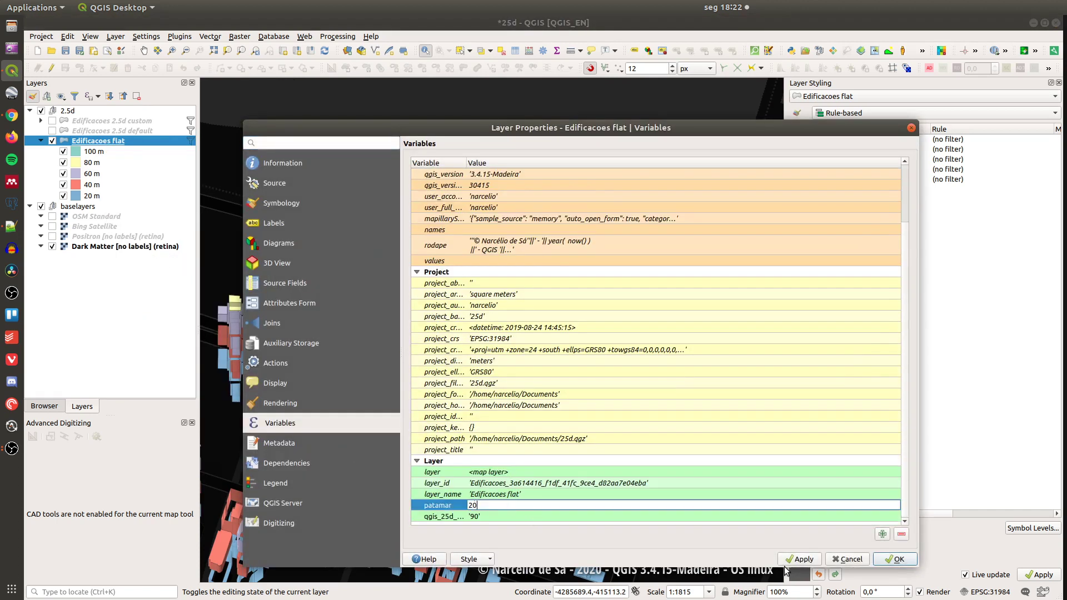
left_click(810, 562)
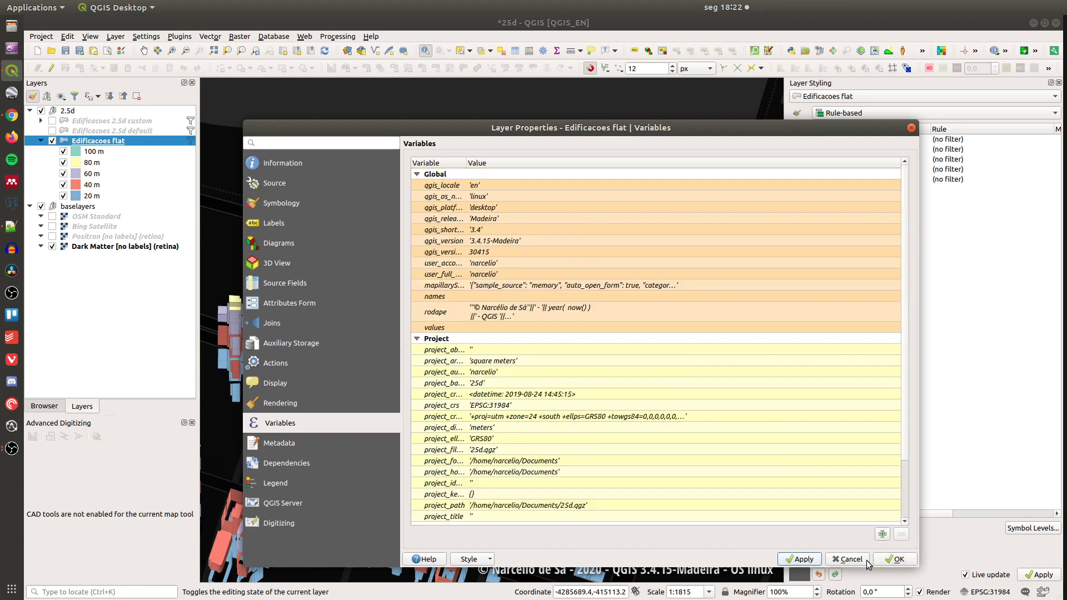
left_click(894, 559)
- Open the 20 m rule's first geometry generator, highlight the altura_camada value in its expression, and return to the rule list
double_click(859, 180)
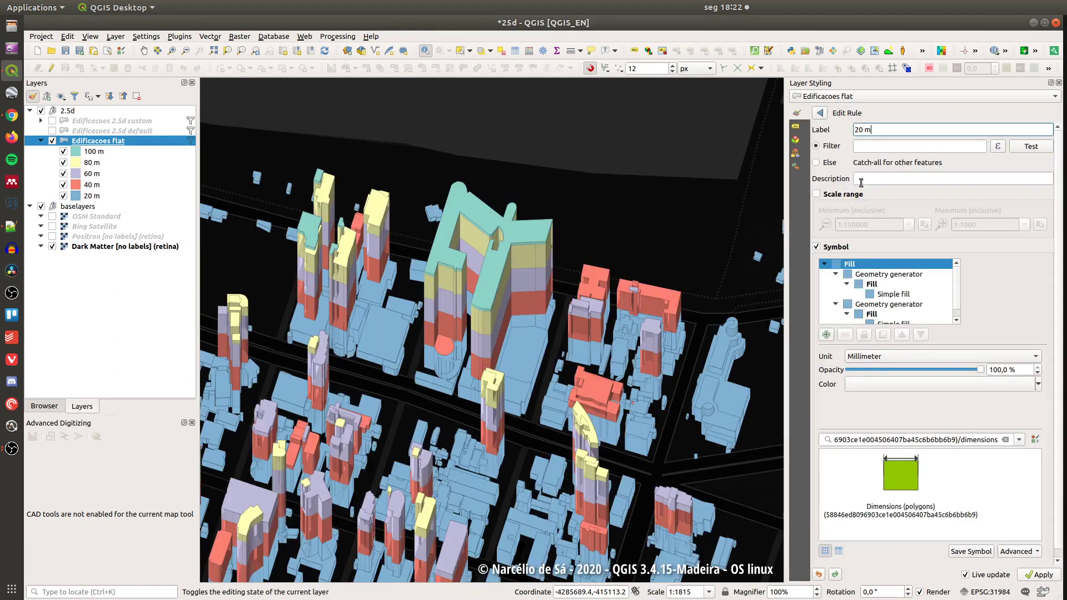
left_click(878, 277)
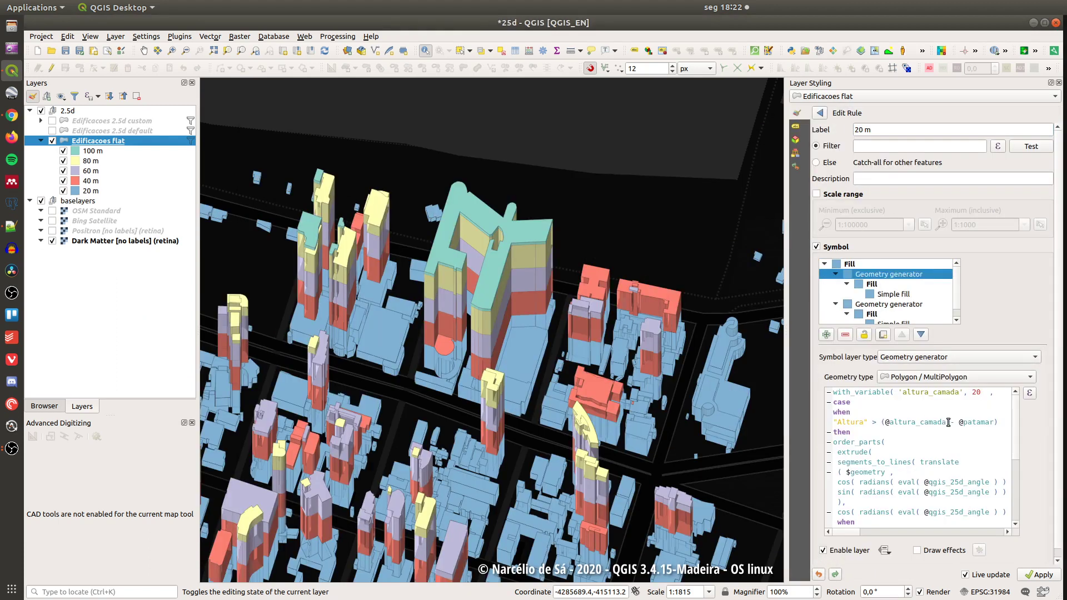
left_click(979, 391)
key("ctrl+shift+Left")
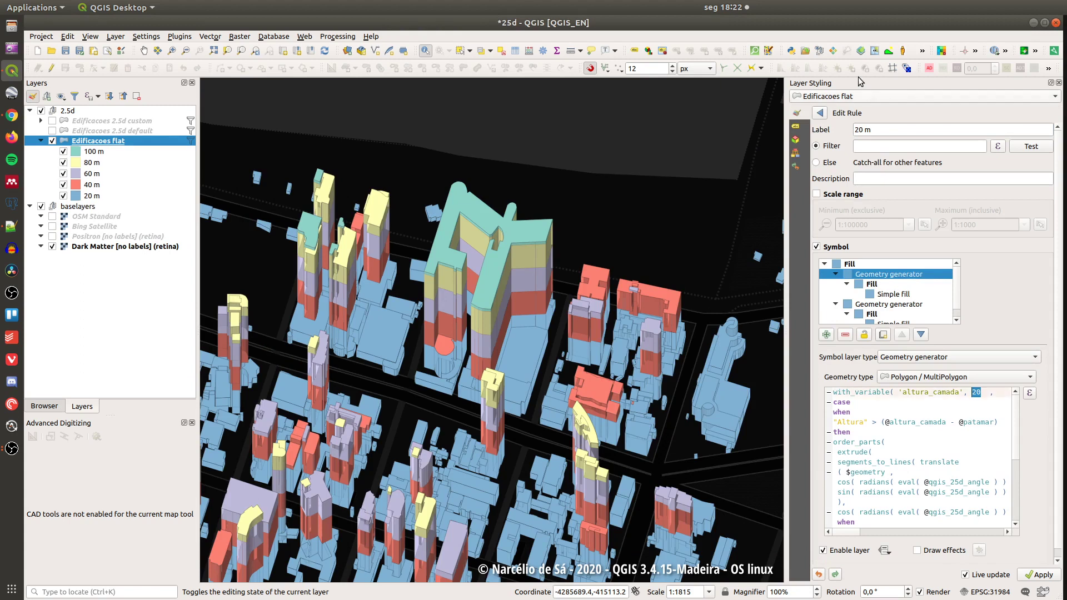
left_click(821, 113)
- Inspect the altura_camada value in the 40 m rule's first geometry generator expression and return to the rule list
double_click(859, 170)
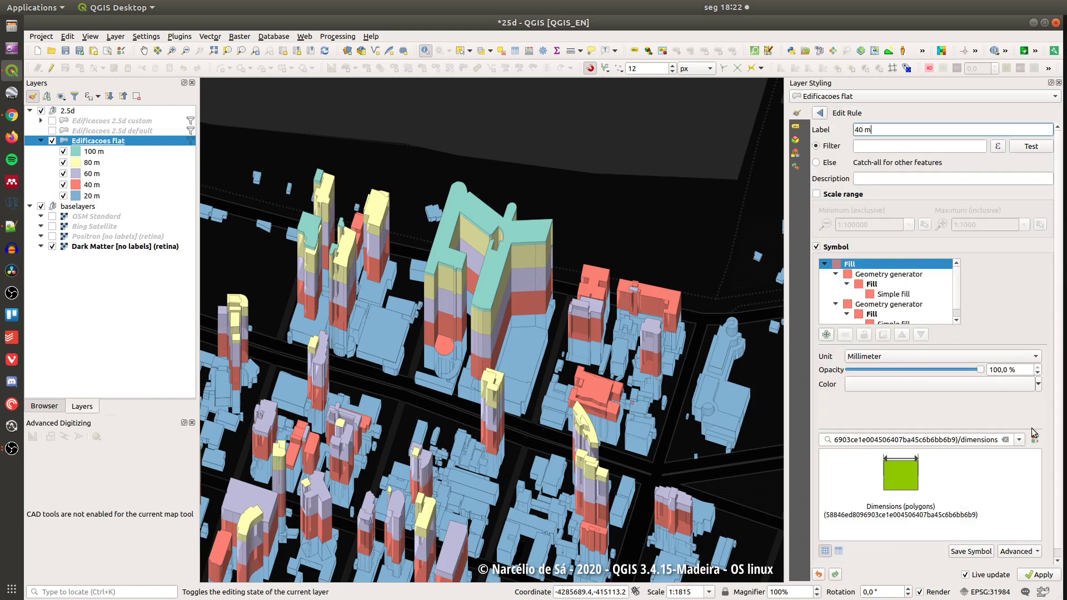
left_click(865, 273)
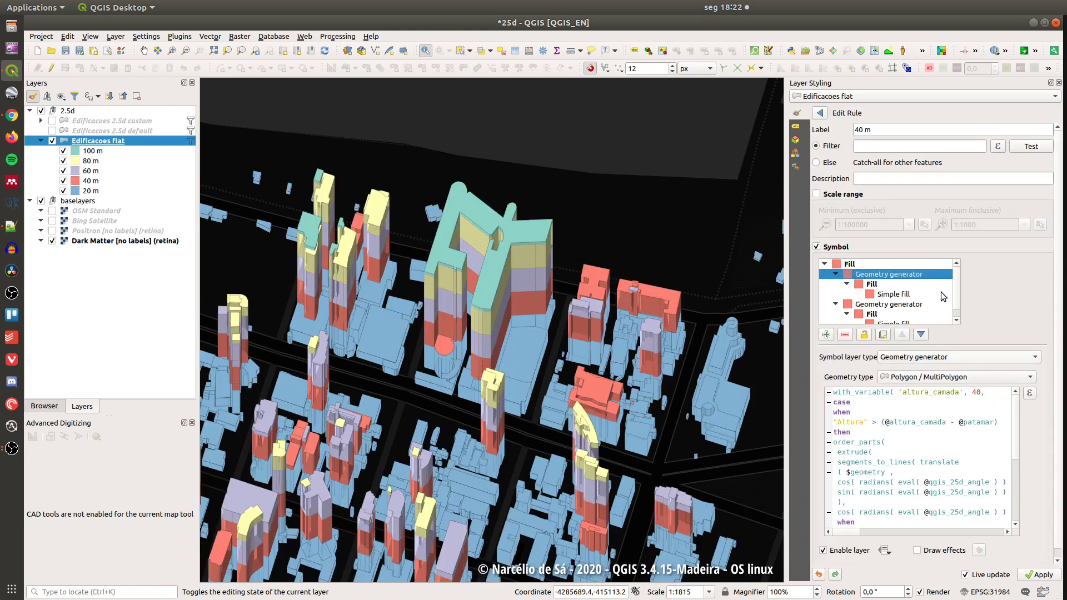
left_click(820, 112)
- Open the 60 m rule for editing and highlight the number in its label
left_click(856, 161)
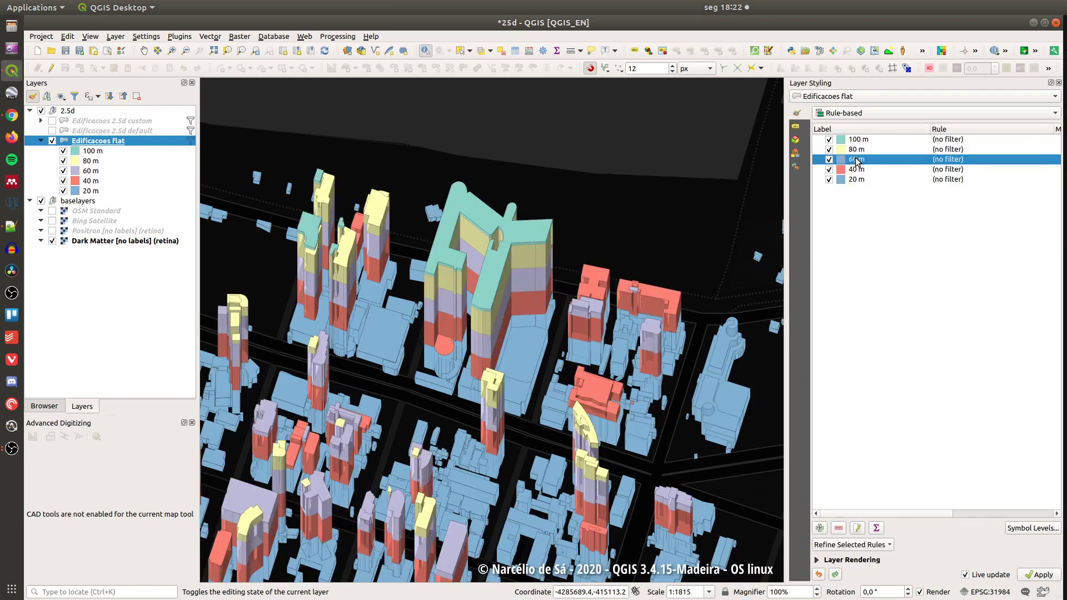
left_click(856, 161)
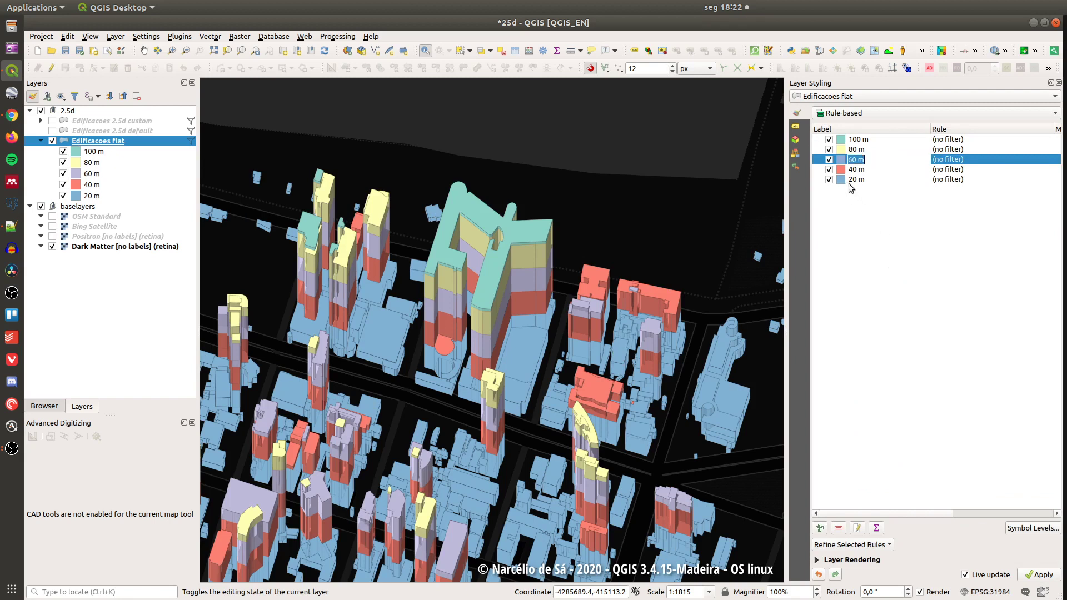
double_click(843, 162)
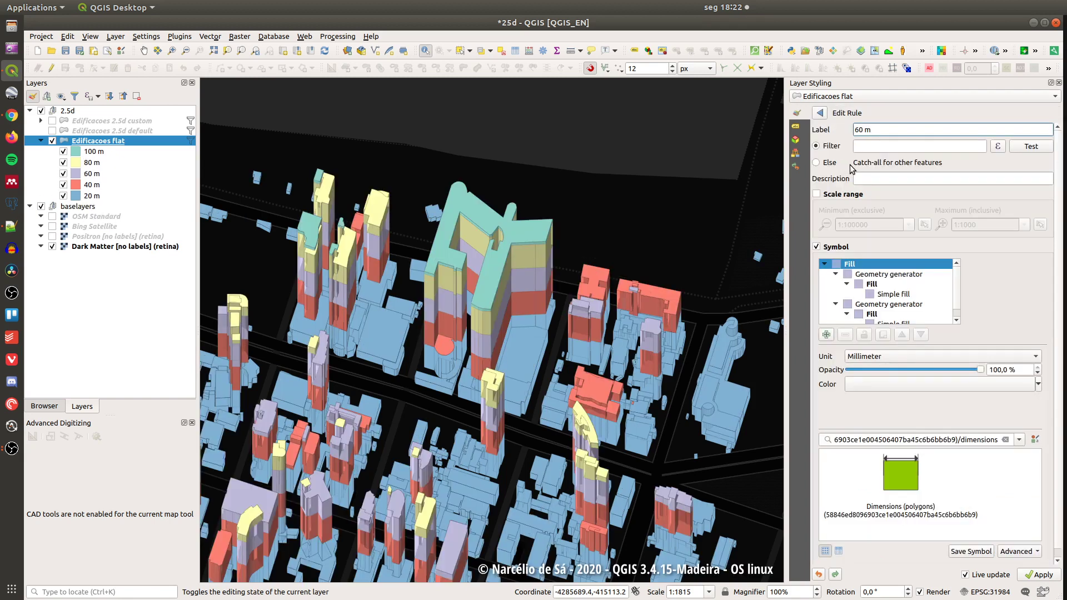
left_click_drag(411, 386, 456, 390)
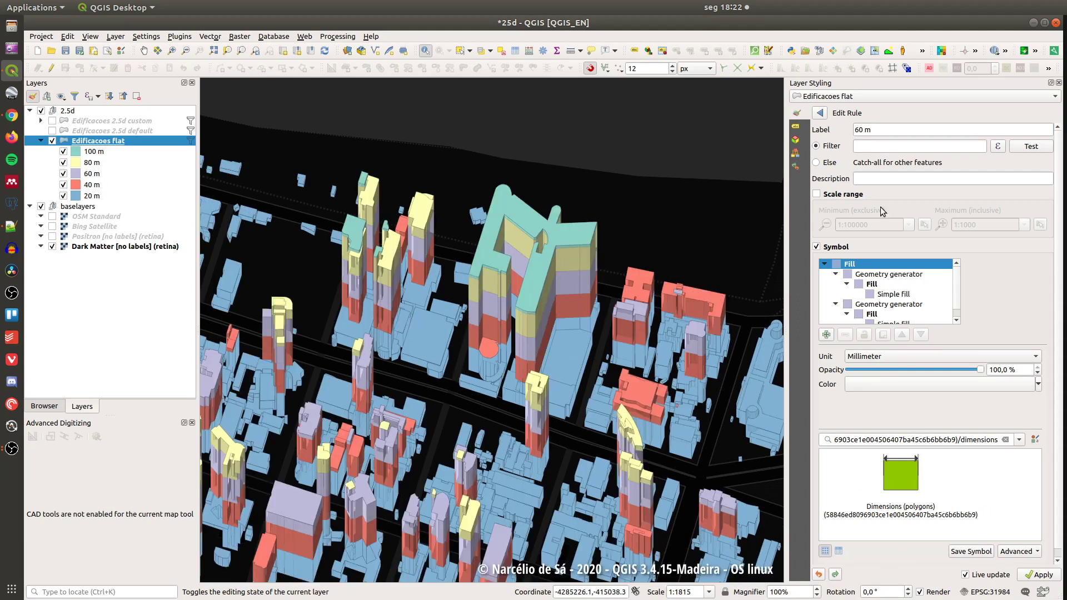
double_click(860, 130)
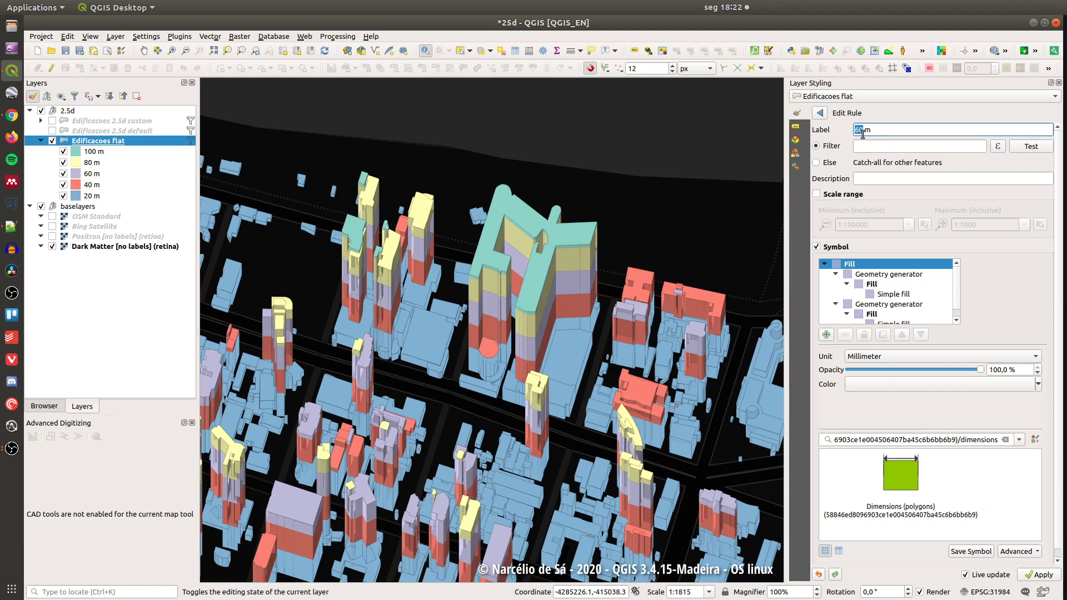
- Inspect the 60 m rule's first geometry generator expression and return to the rule list
left_click(889, 274)
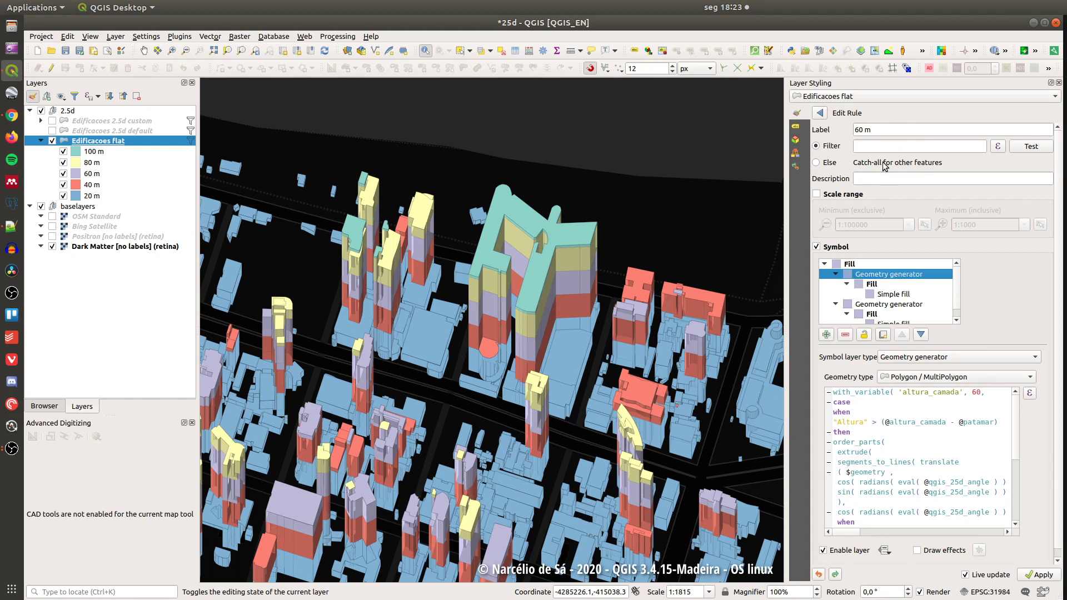
left_click(821, 113)
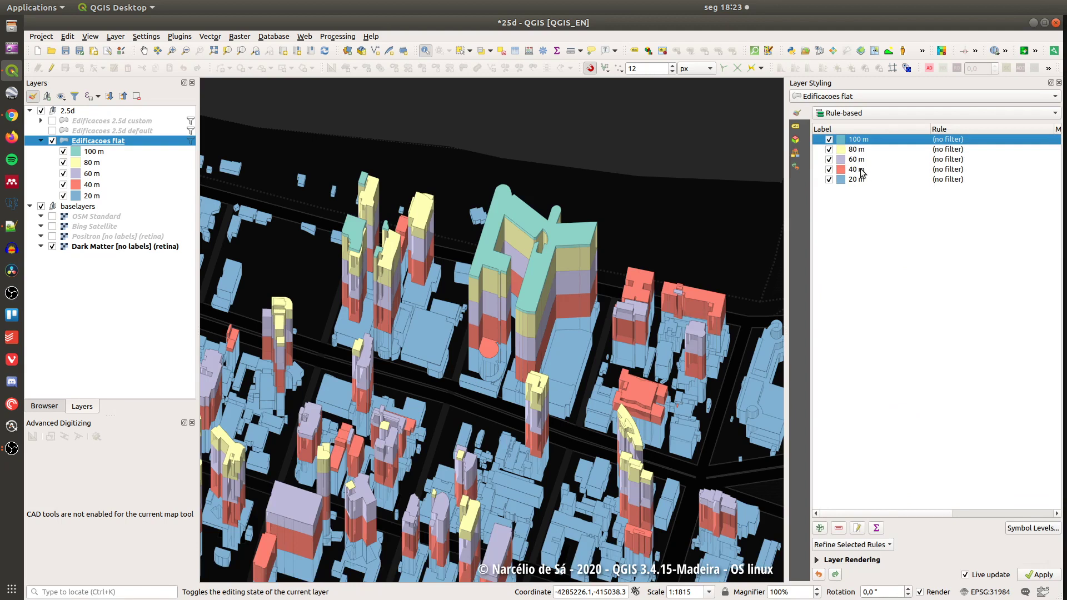
left_click(862, 171)
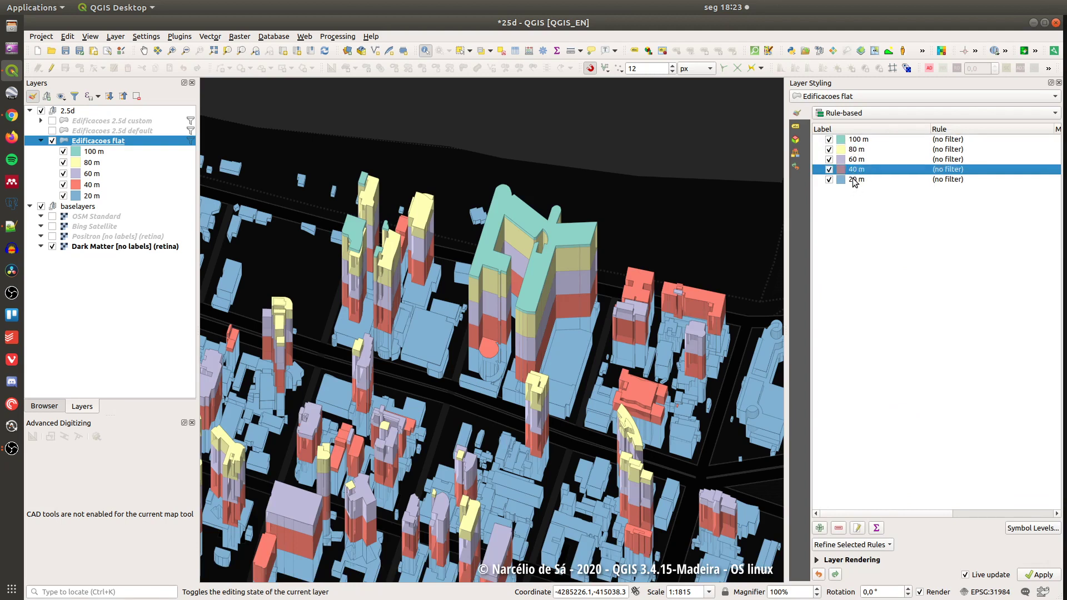
- Inspect the altura_camada value in both geometry generator expressions of the 20 m rule, and return to the rule list
left_click(853, 181)
double_click(854, 181)
left_click(890, 275)
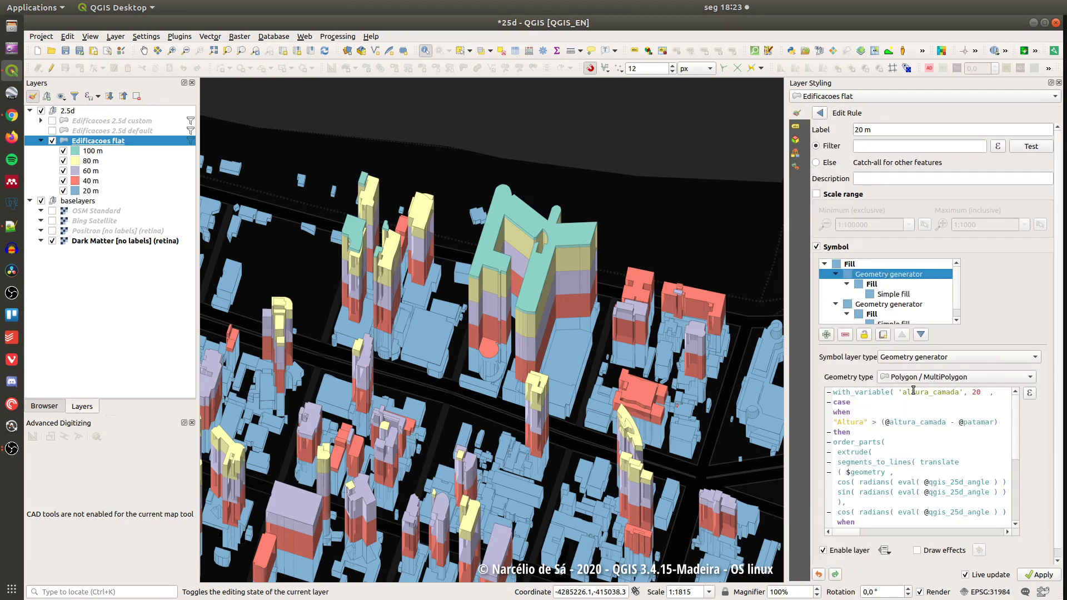
left_click(886, 307)
scroll(537, 227, "up", 2)
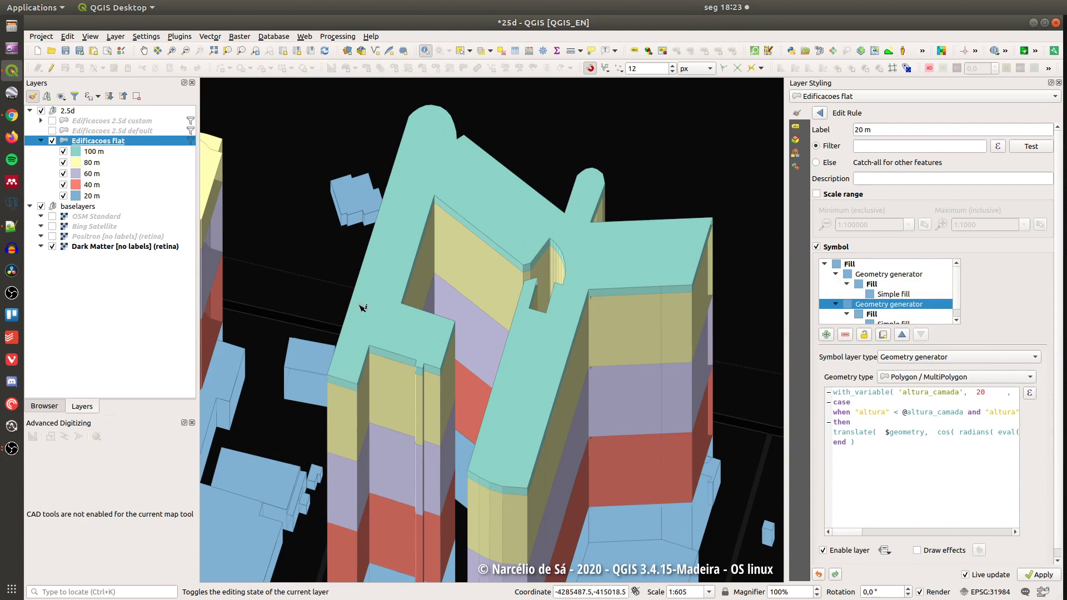
left_click(820, 113)
- Open the 100 m rule and display its second geometry generator's expression
left_click(872, 139)
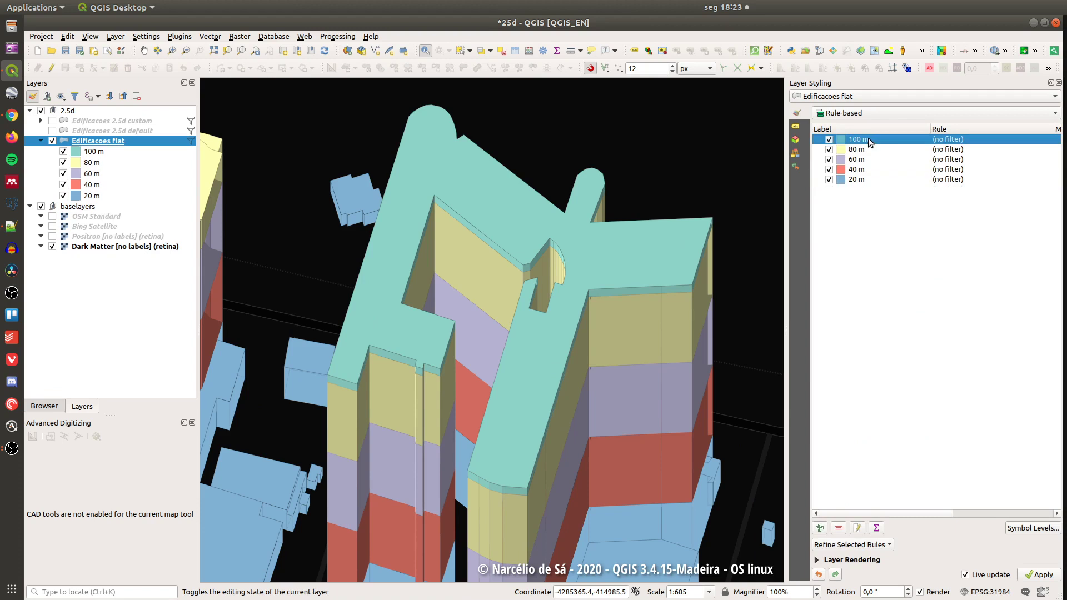
double_click(868, 138)
left_click(862, 305)
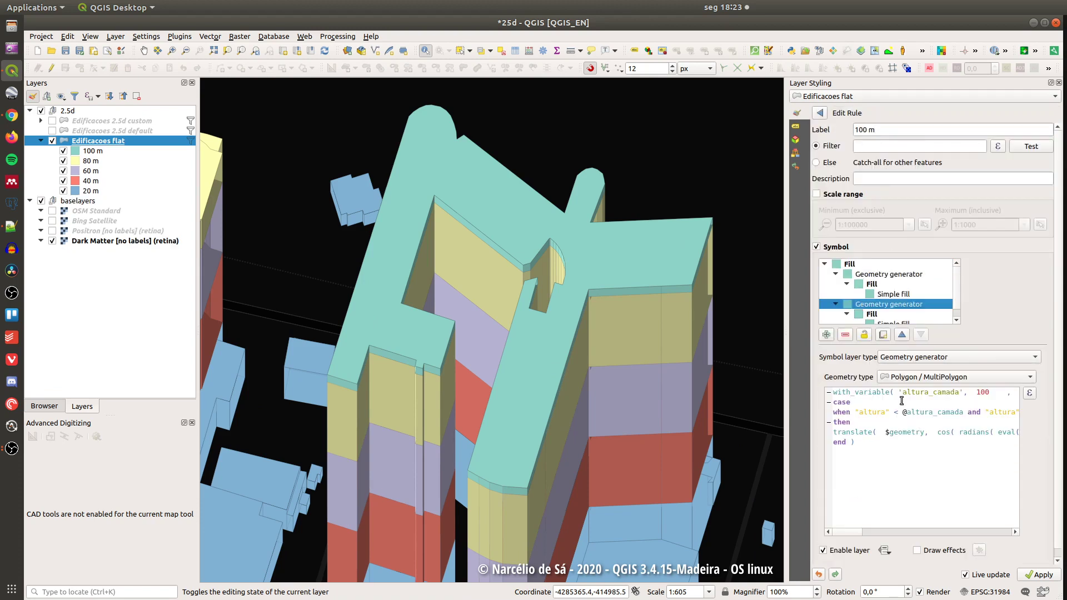
- Copy the whole expression of the 100 m rule's second geometry generator, clear it, and paste it back in place
left_click(882, 452)
key("ctrl+a")
key("ctrl+c")
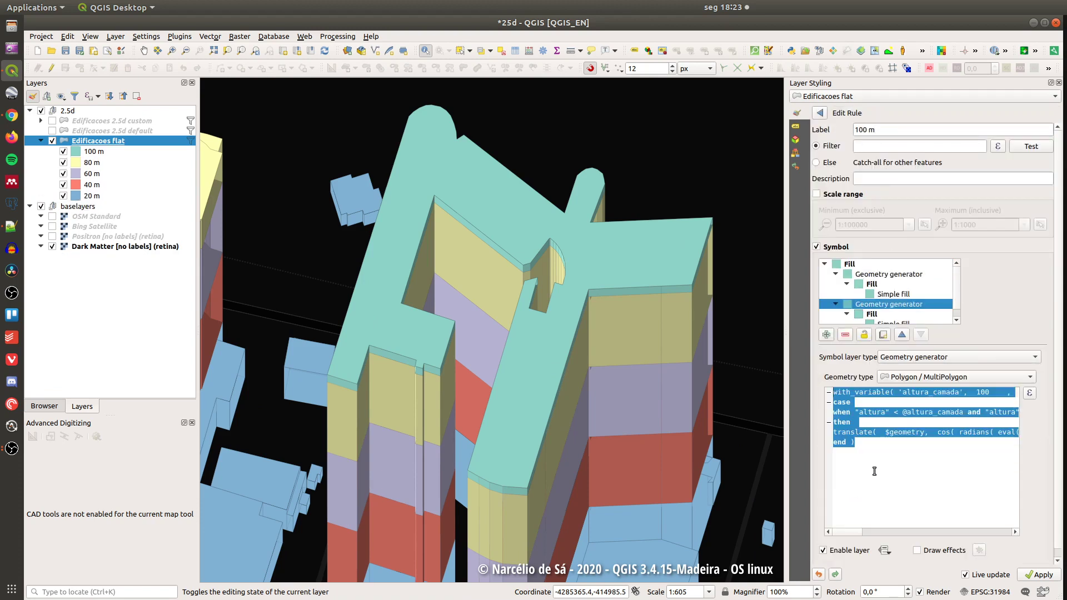
key("BackSpace")
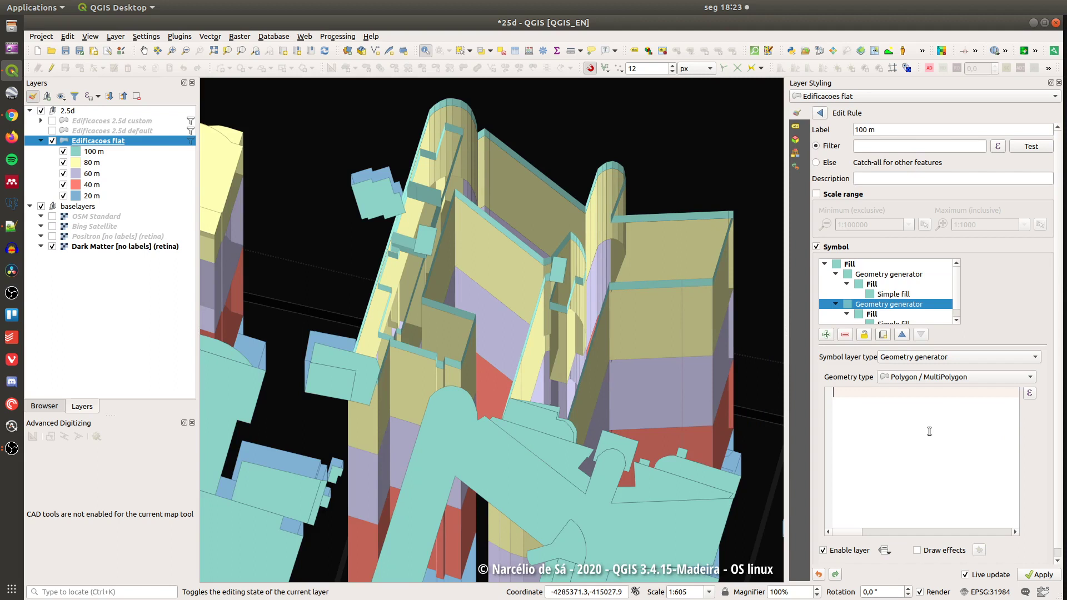
key("ctrl+v")
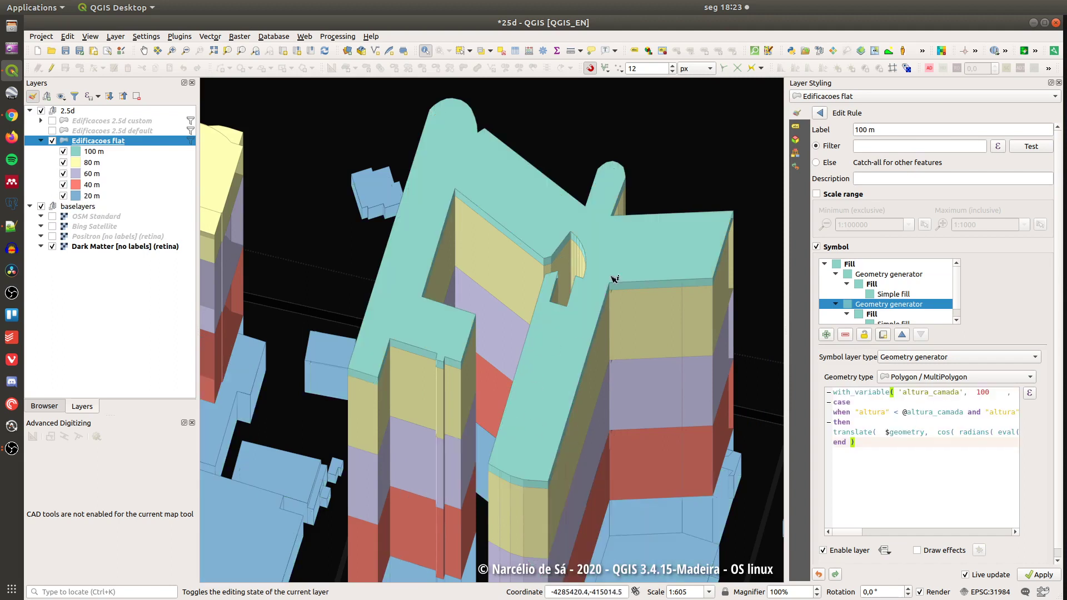
- Examine the roof and the coloured height bands of the large 100 m class building and its surroundings
scroll(438, 178, "down", 2)
scroll(450, 228, "up", 2)
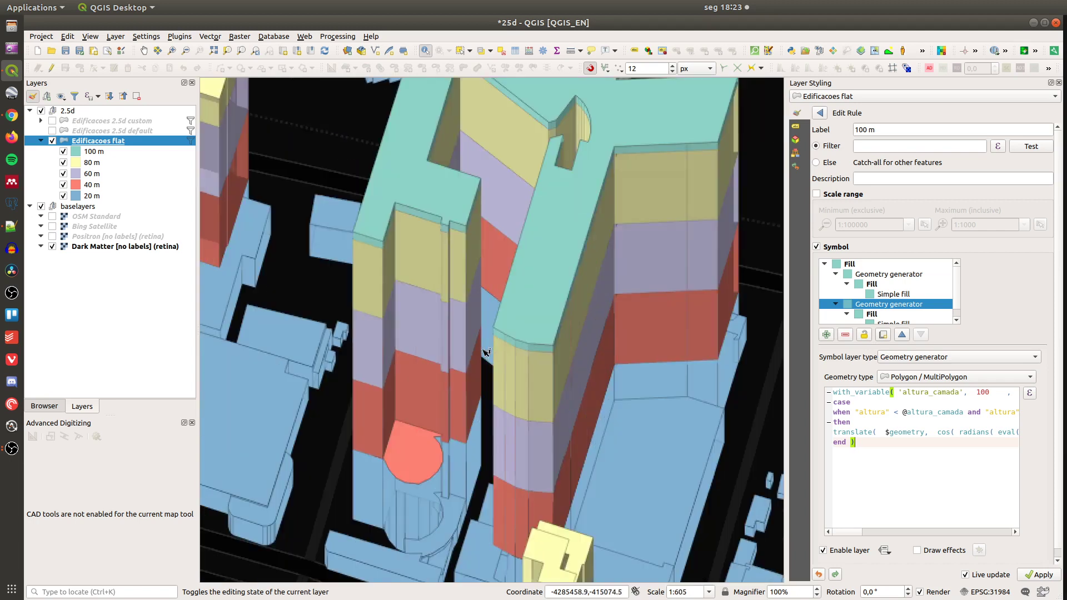
scroll(614, 232, "down", 1)
scroll(608, 310, "up", 1)
scroll(608, 291, "down", 1)
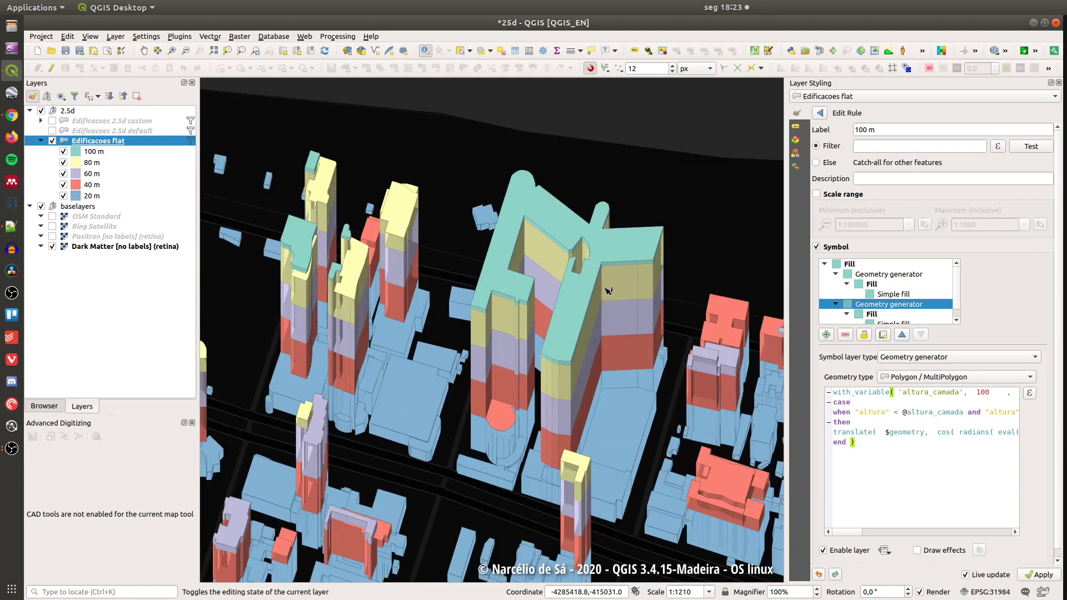
left_click_drag(602, 267, 588, 275)
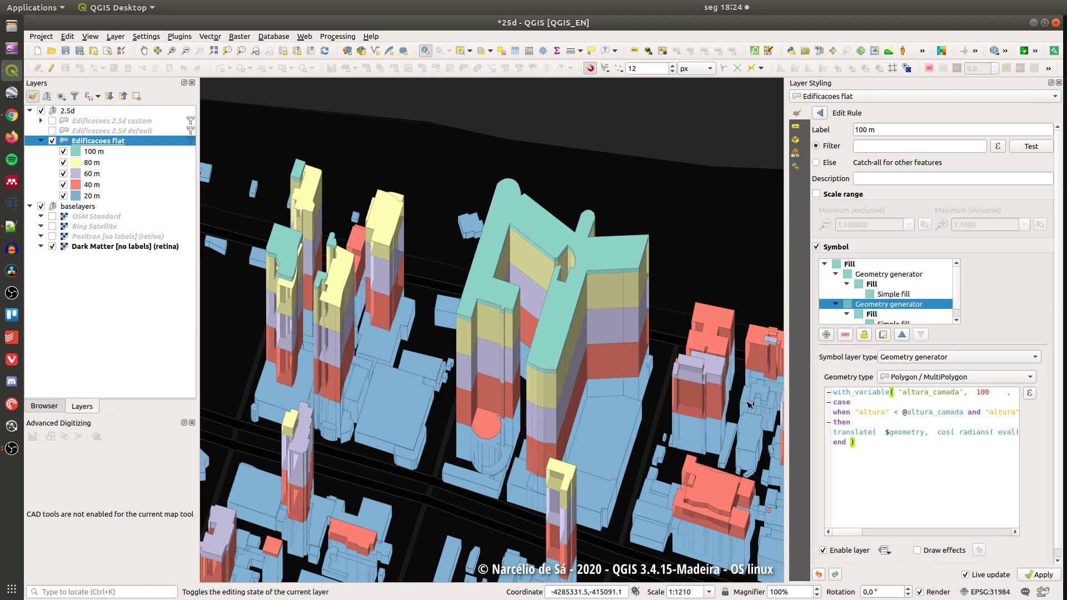
- Widen the styling area, highlight altura_camada's value in both geometry generator expressions of the 100 m rule, and return to the rule list
left_click_drag(787, 405, 754, 405)
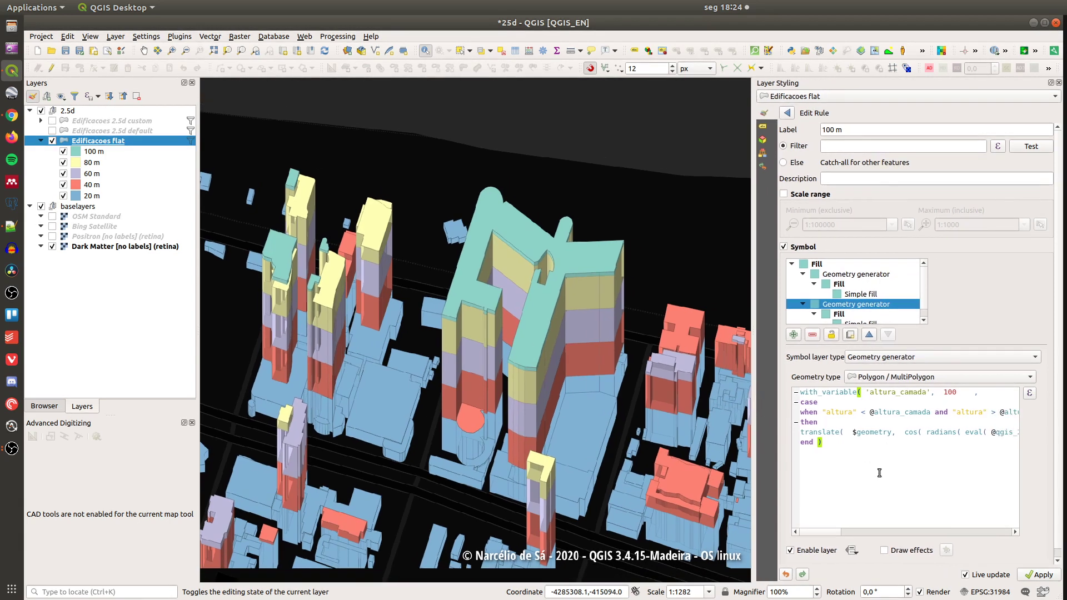
left_click(854, 274)
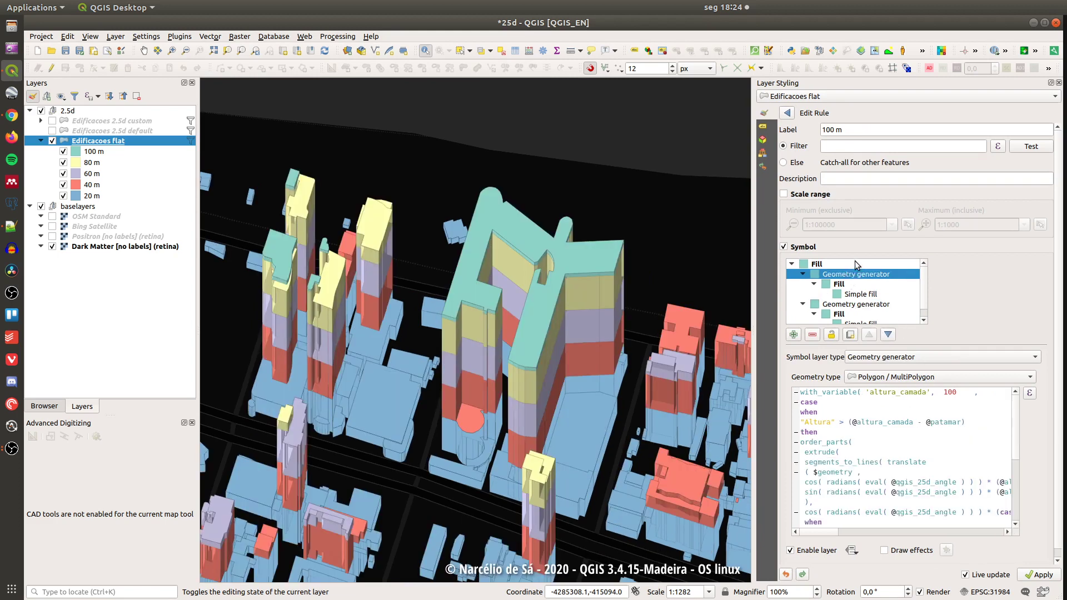
double_click(950, 394)
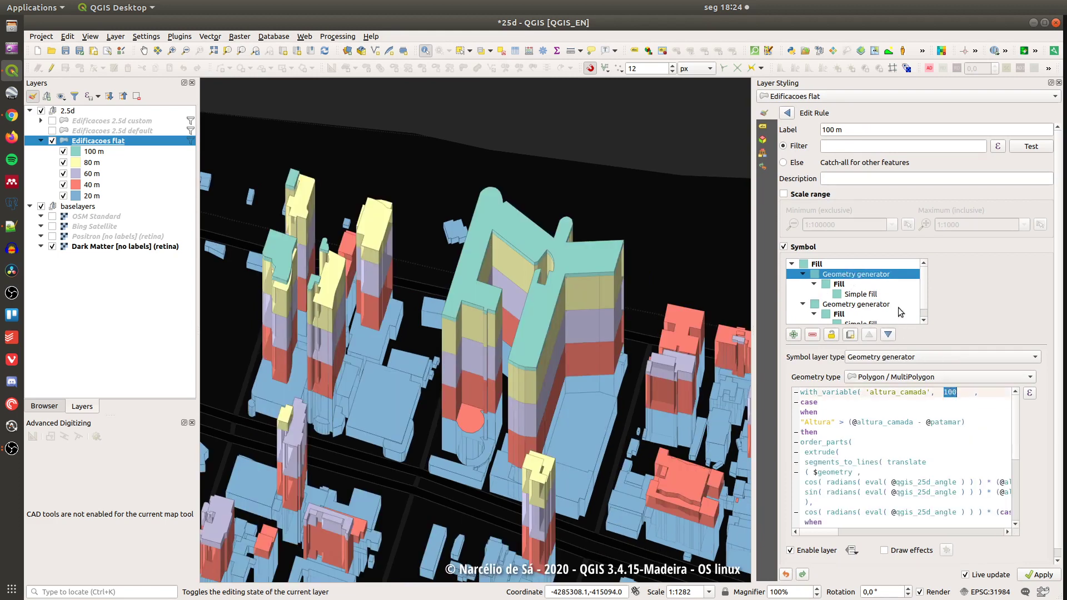
left_click(870, 305)
double_click(950, 394)
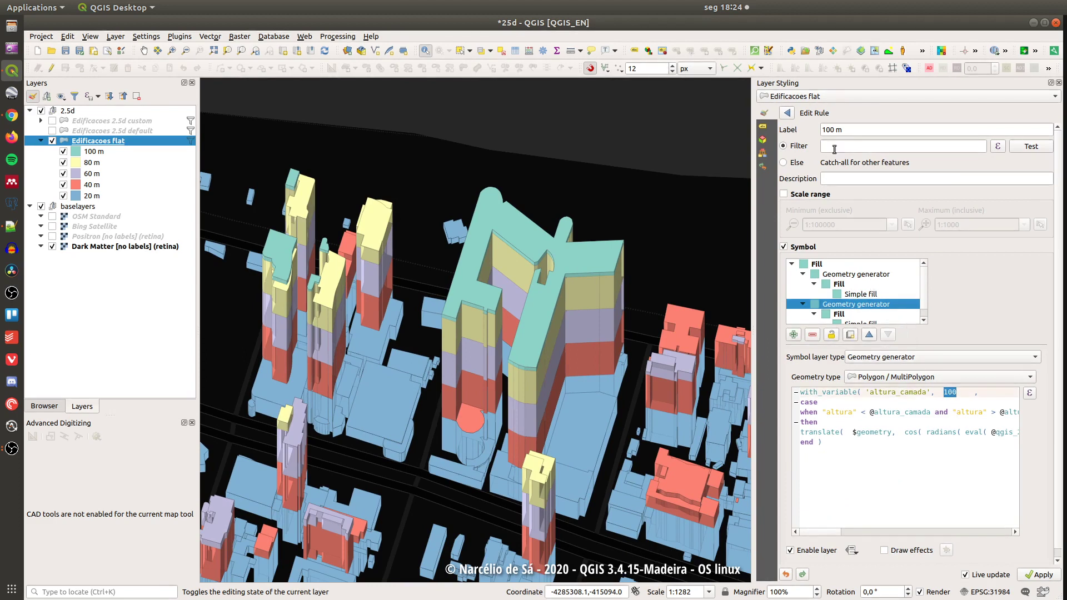
left_click(881, 275)
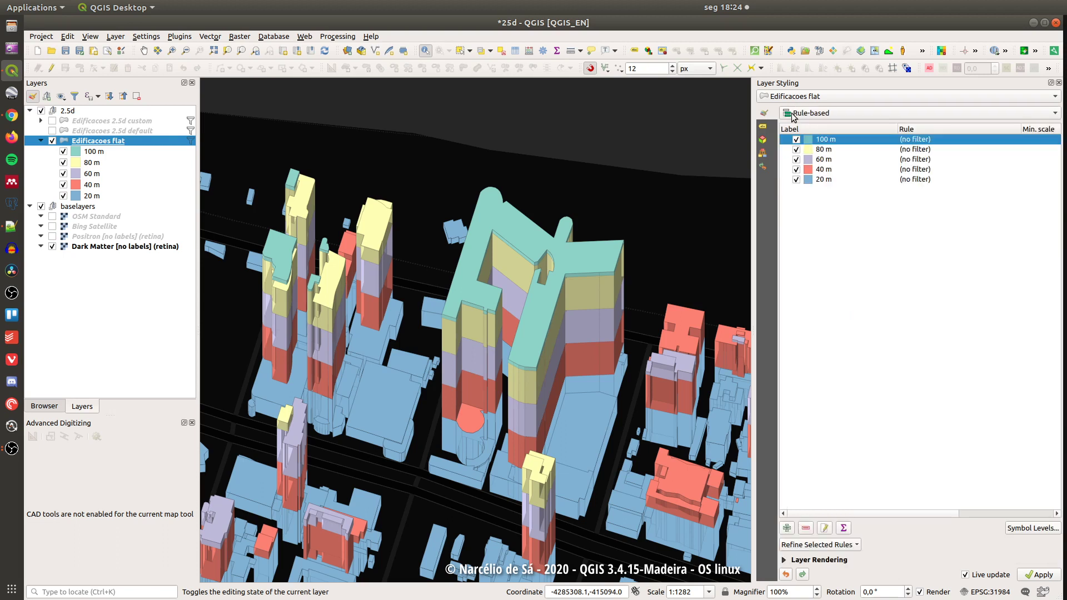
left_click(791, 113)
- Select the 20 m rule and examine the colour-banded buildings across the neighbouring blocks at close range
left_click(834, 180)
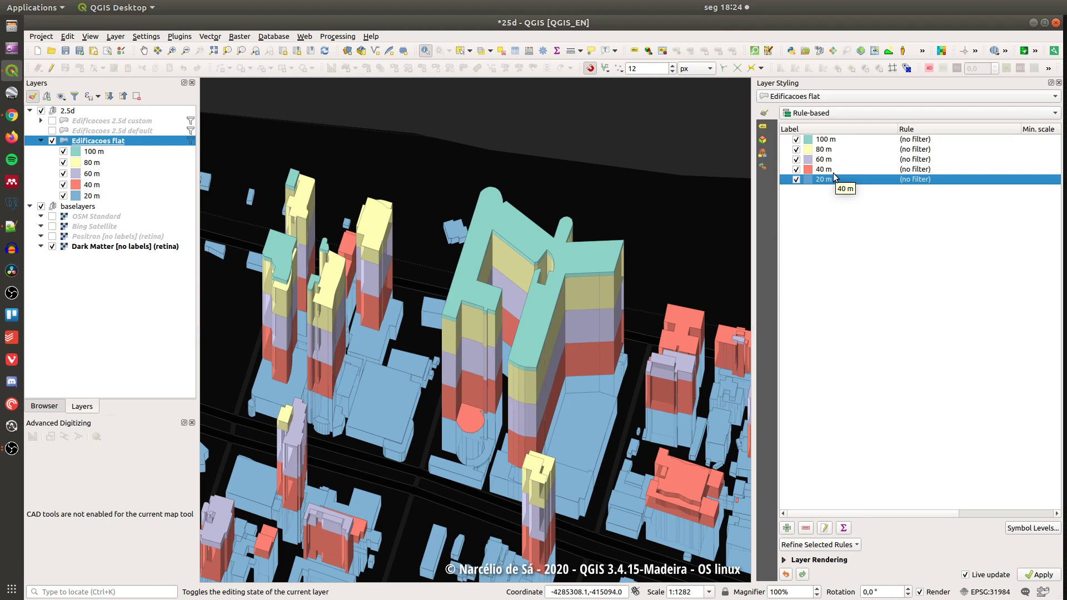
left_click_drag(431, 363, 576, 237)
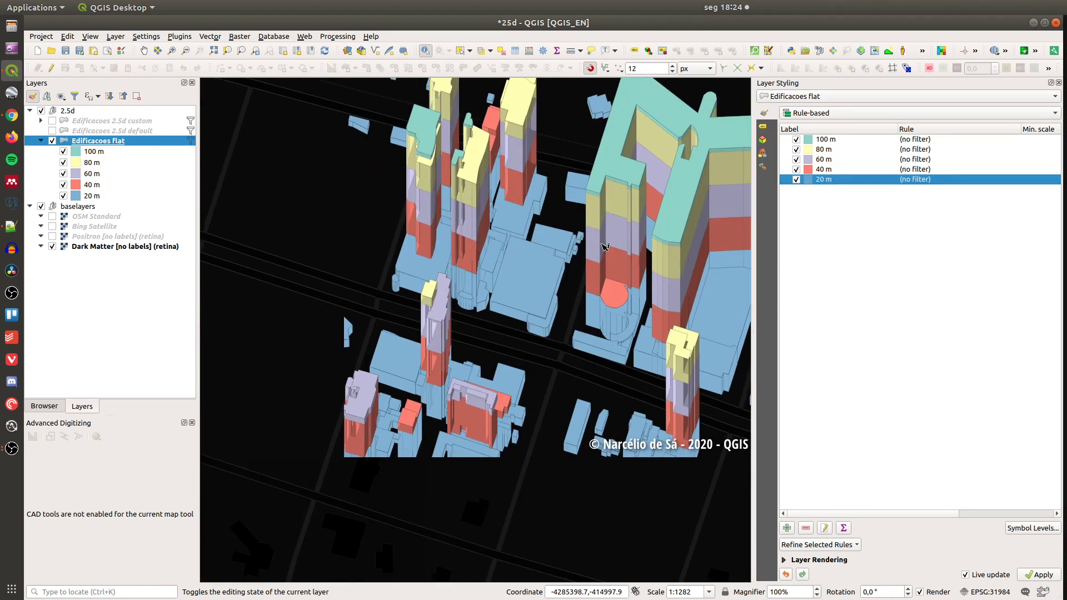
left_click_drag(651, 315, 630, 316)
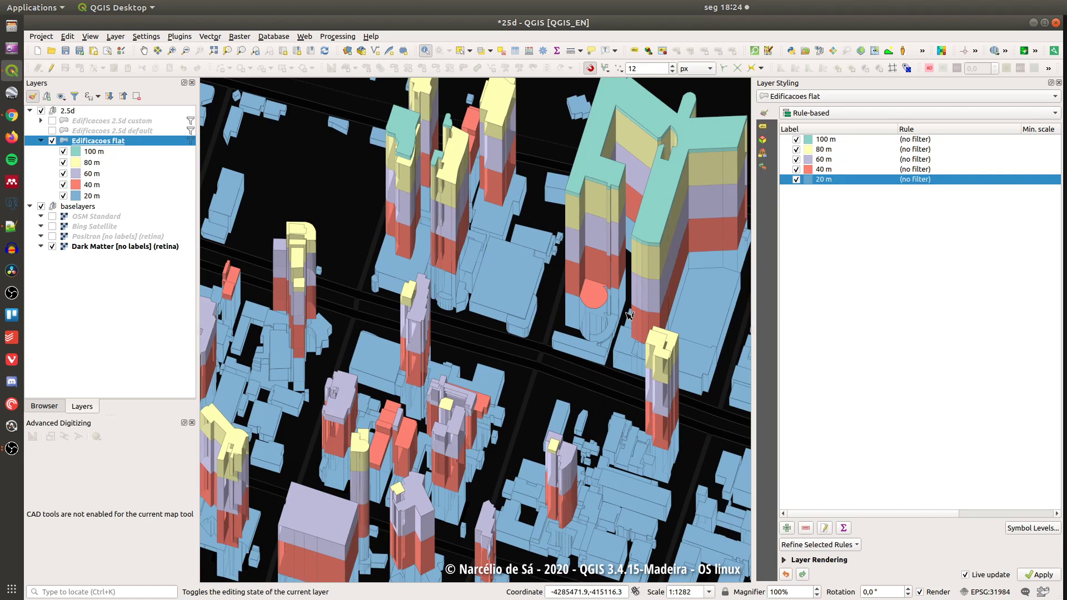
left_click_drag(529, 395, 611, 318)
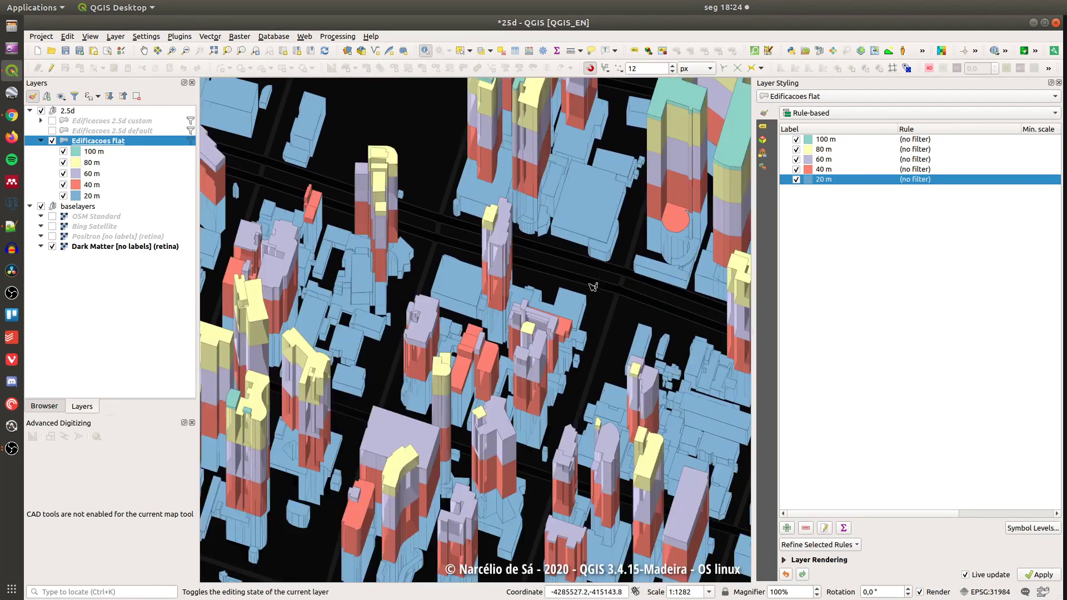
left_click_drag(482, 339, 633, 305)
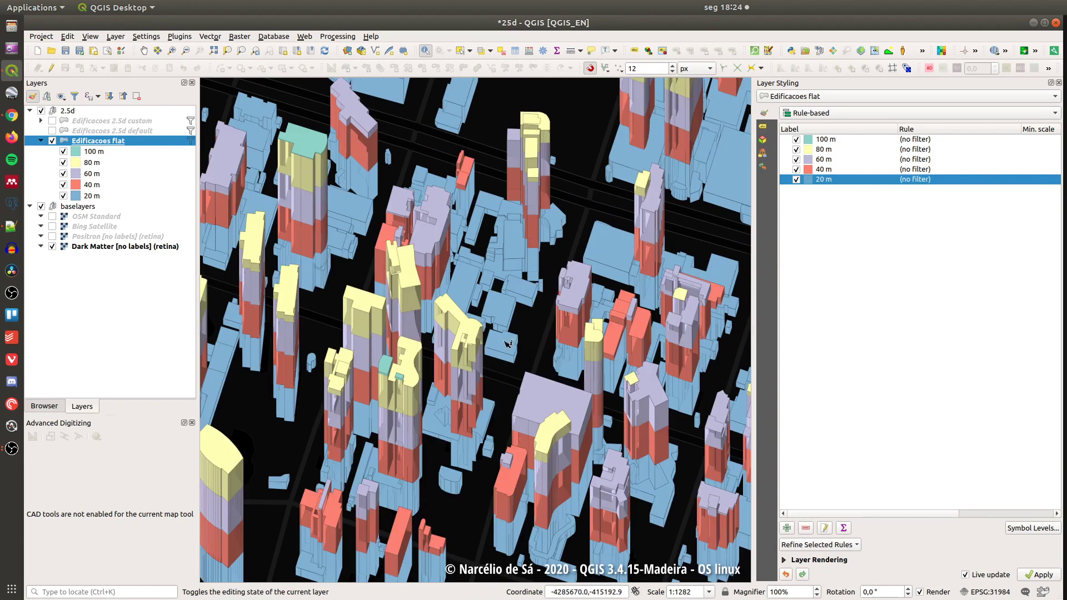
left_click_drag(507, 344, 549, 313)
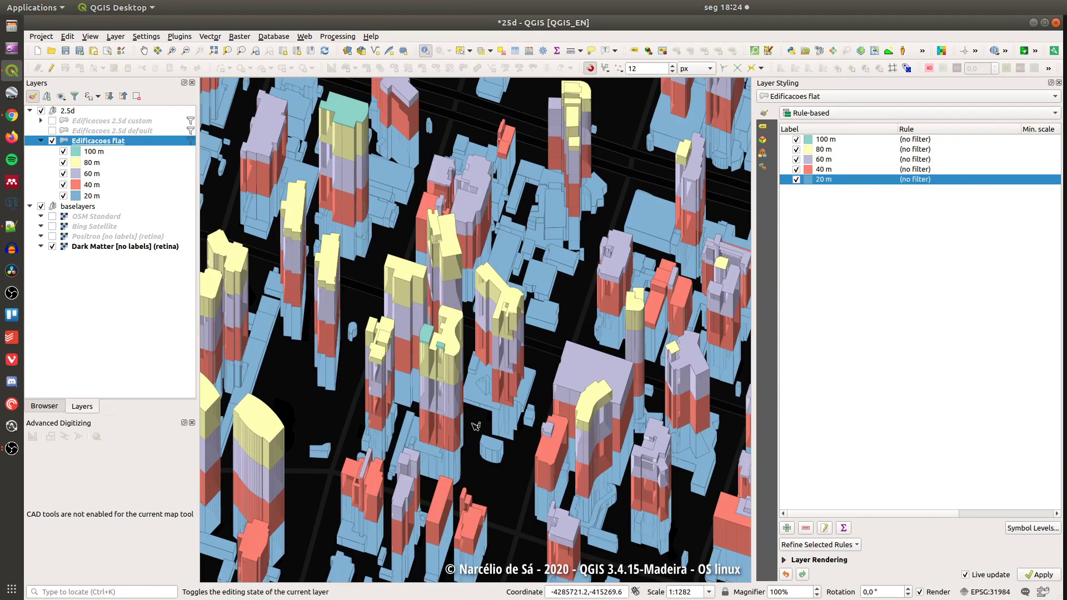
left_click_drag(476, 426, 642, 263)
- Examine the extruded height classes over the wider city area at a scale of 1:2564
scroll(545, 274, "down", 1)
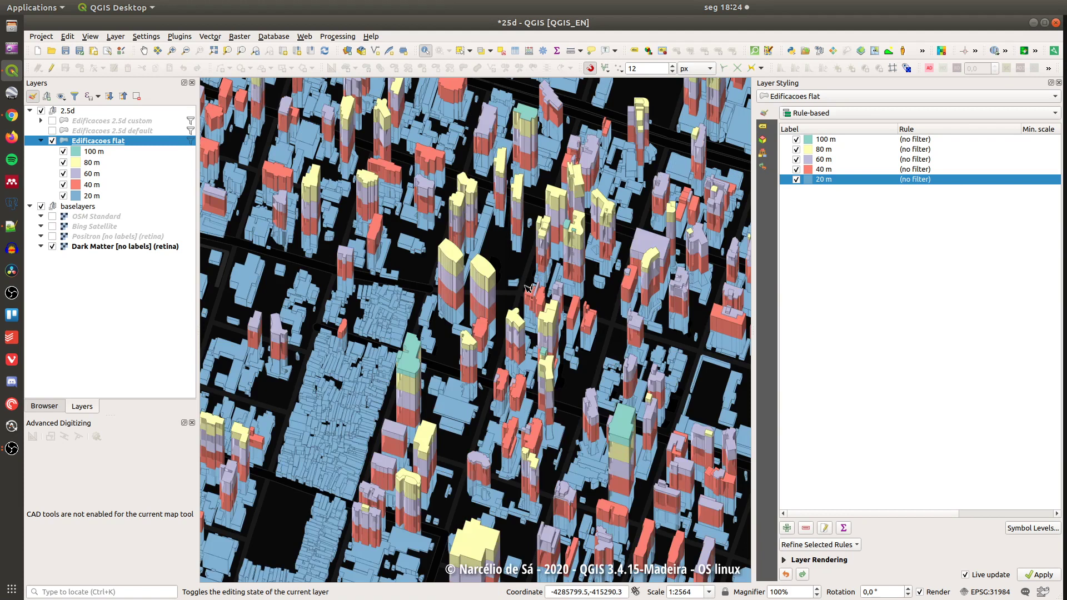
left_click_drag(563, 371, 492, 344)
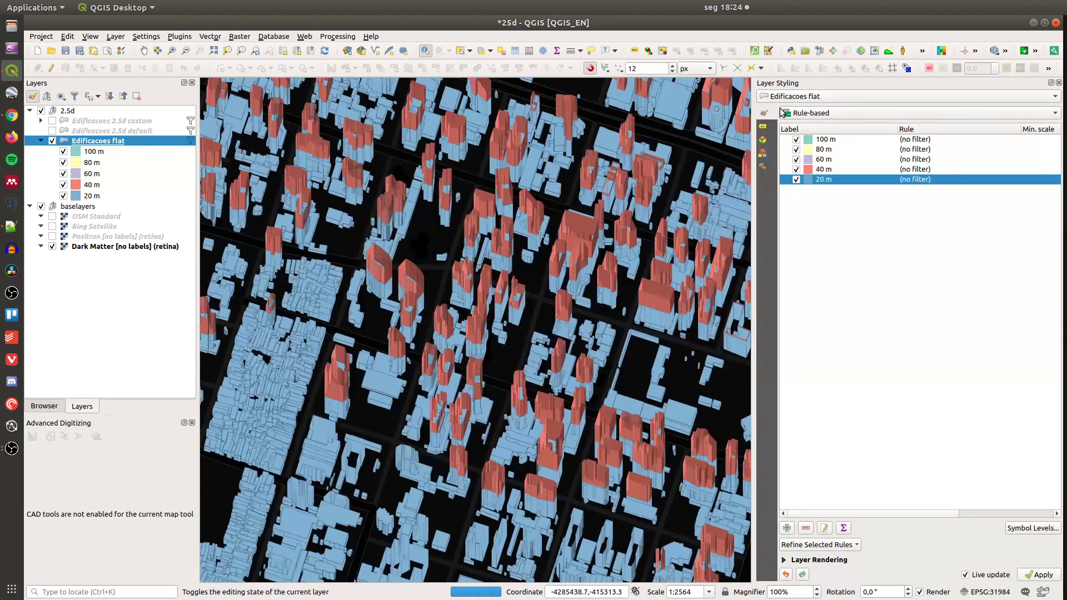
left_click_drag(395, 337, 595, 275)
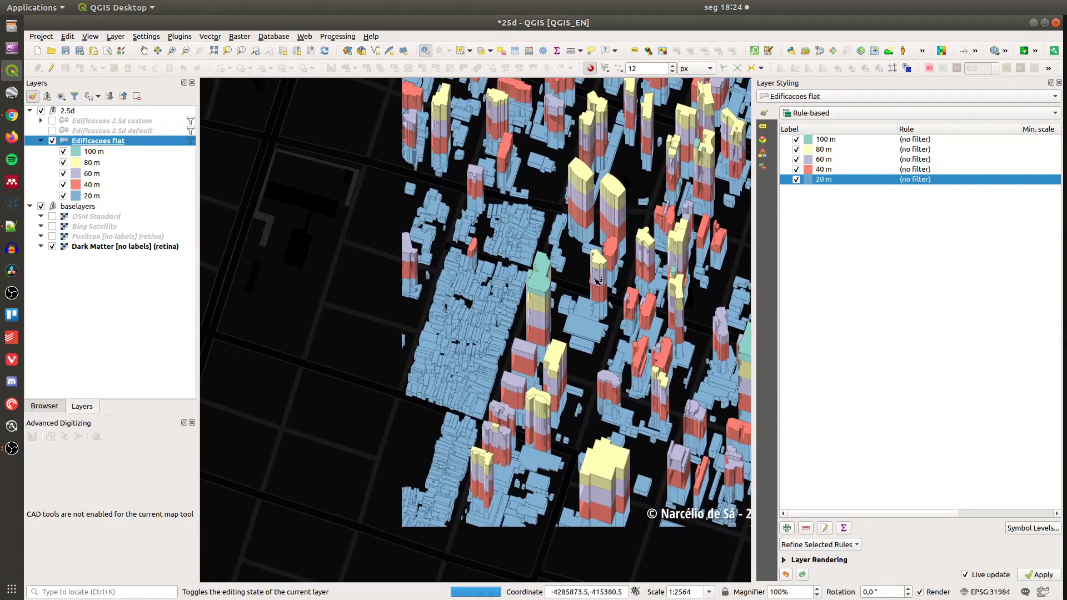
left_click_drag(529, 221, 433, 307)
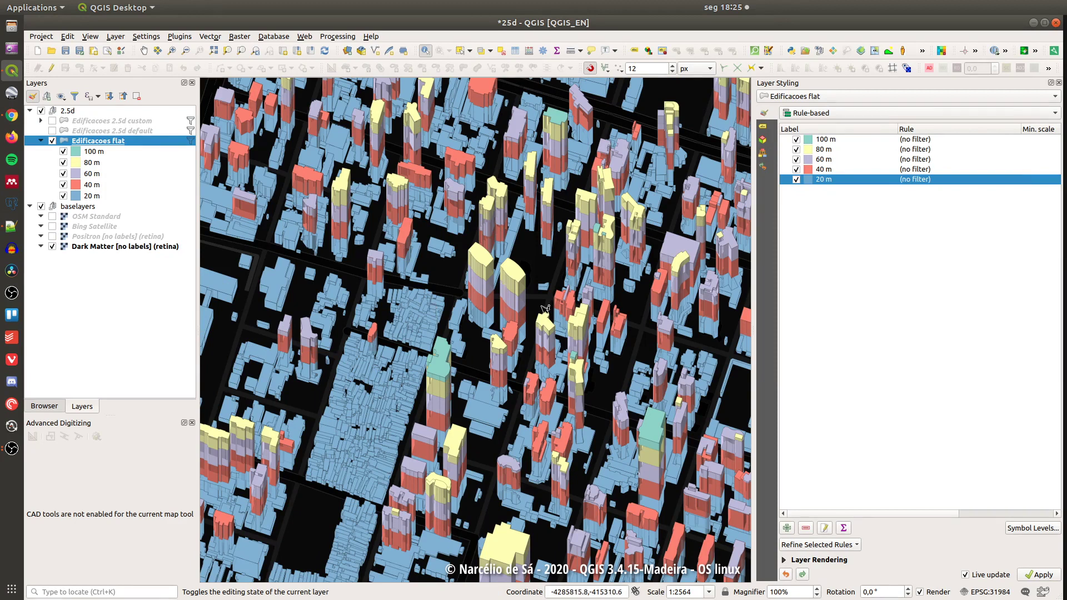
left_click_drag(432, 307, 621, 275)
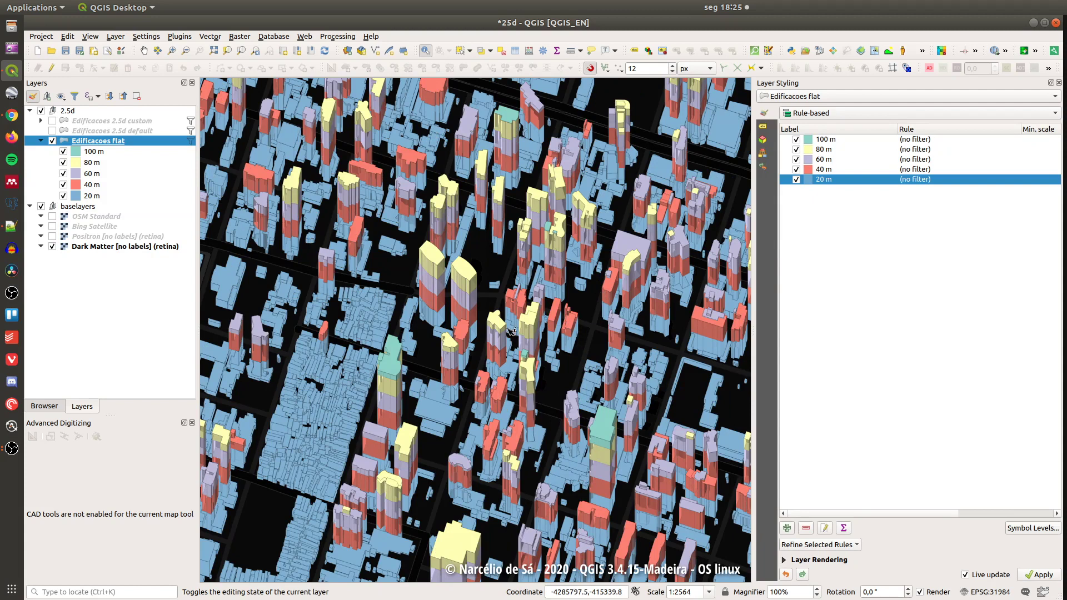
left_click_drag(498, 243, 508, 320)
left_click(12, 115)
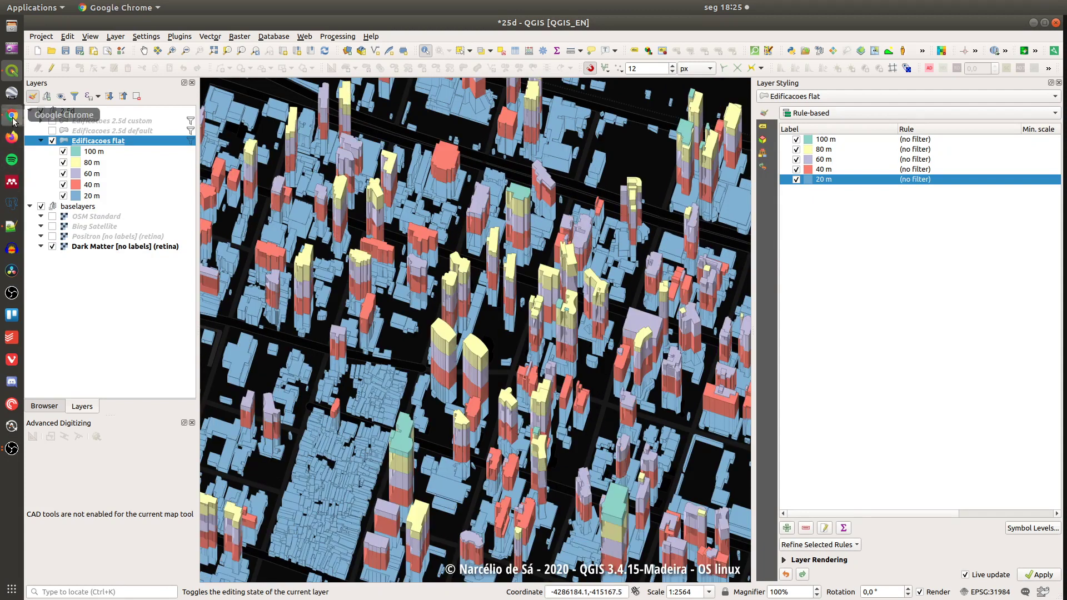
left_click(650, 182)
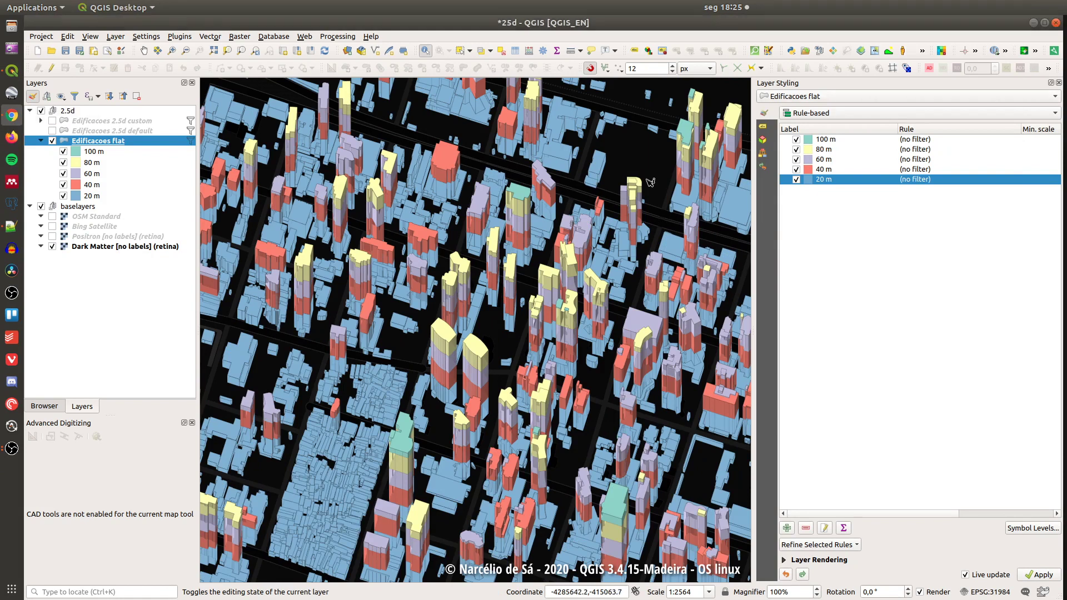
left_click_drag(437, 270, 596, 179)
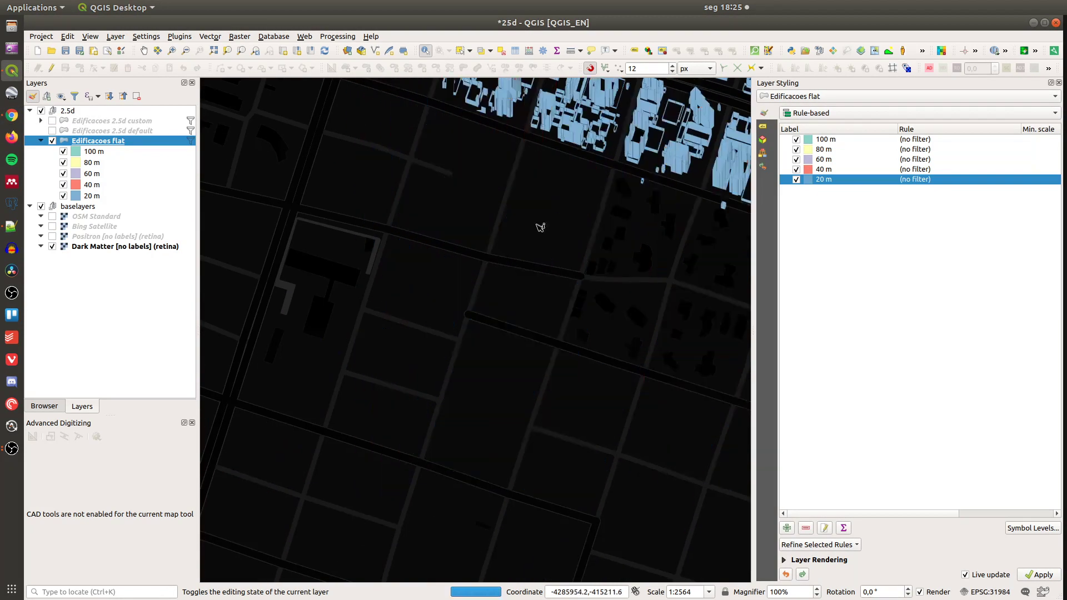